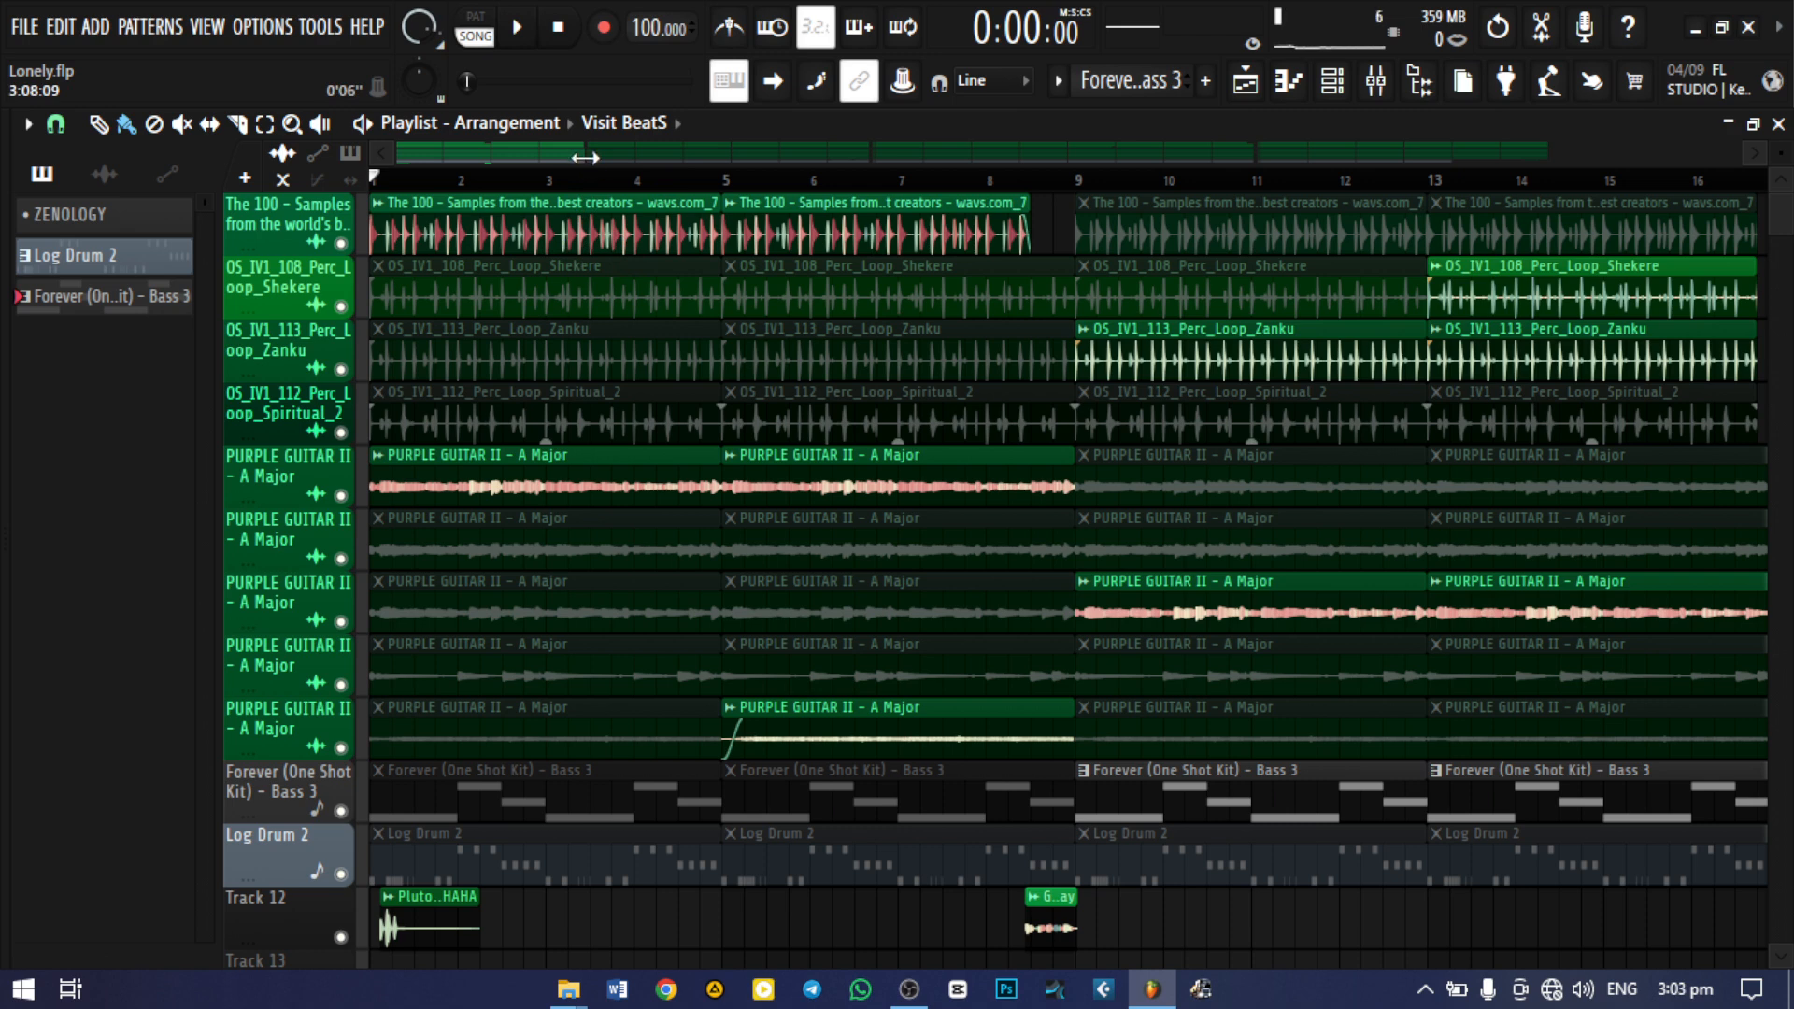
Open the channel rack and set its display filter to show all channels
left_click_drag(585, 158, 568, 158)
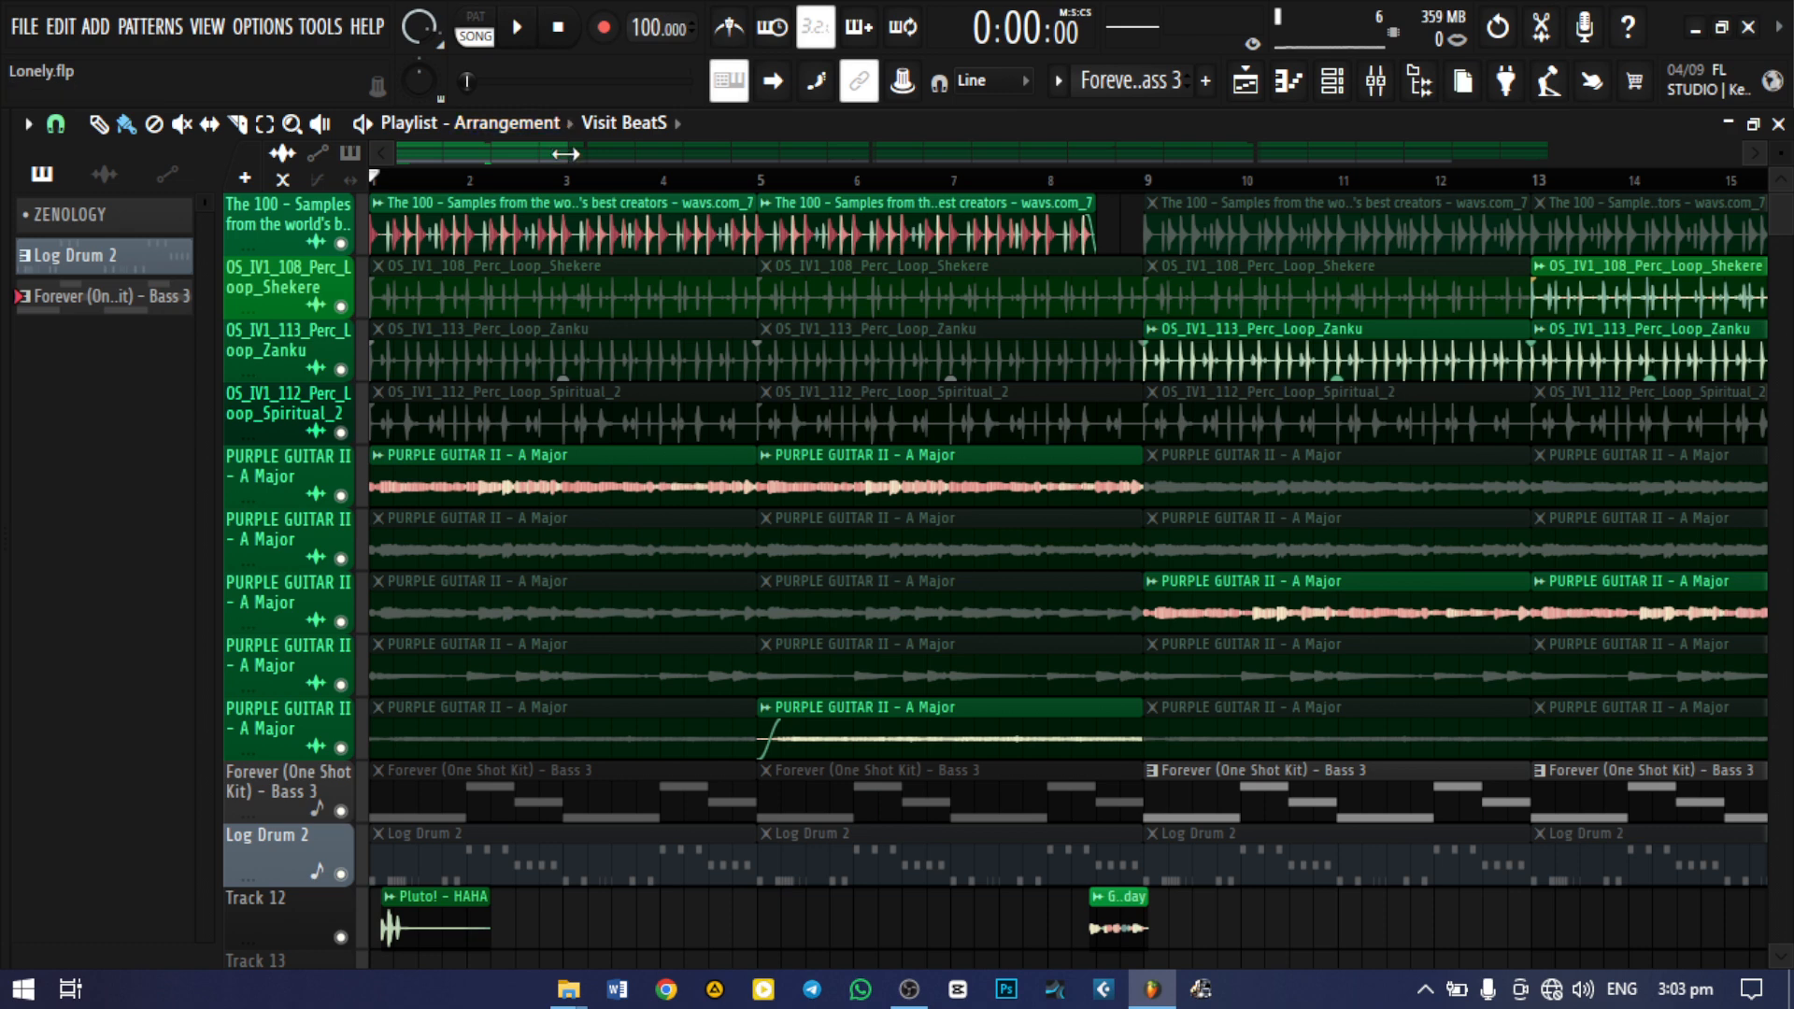
left_click_drag(566, 153, 661, 153)
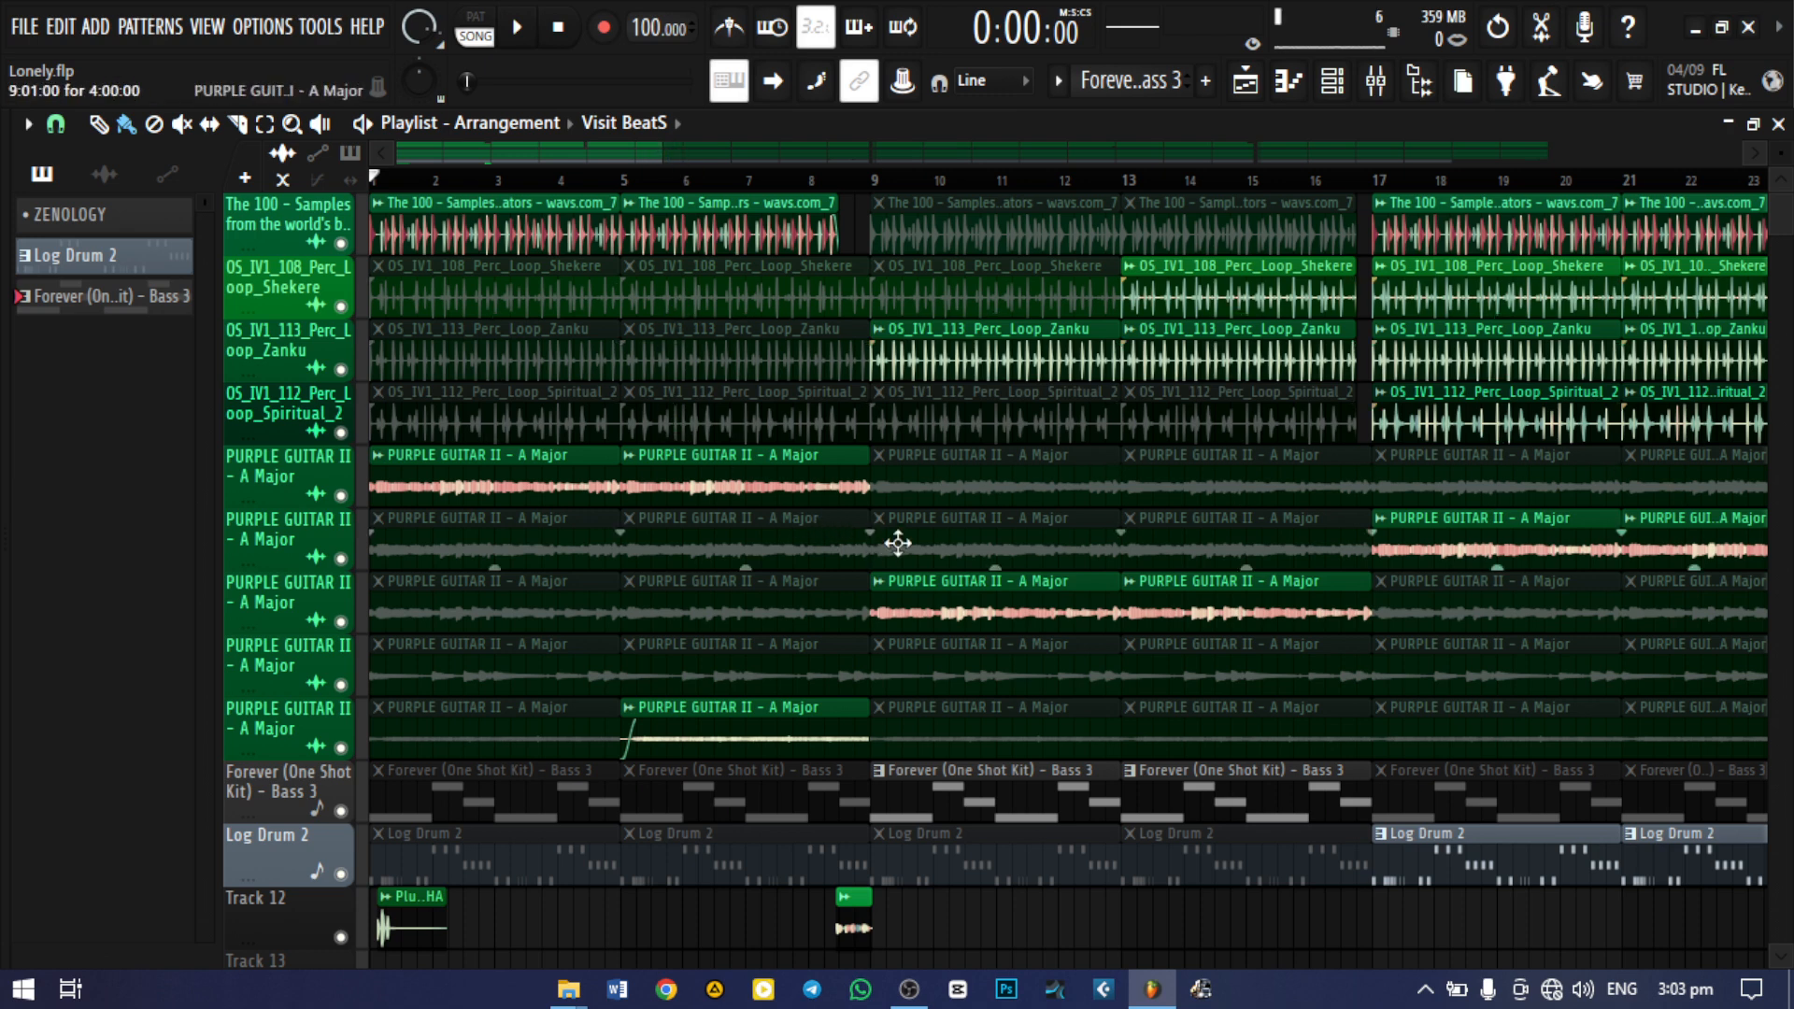
scroll(898, 543, "down", 5)
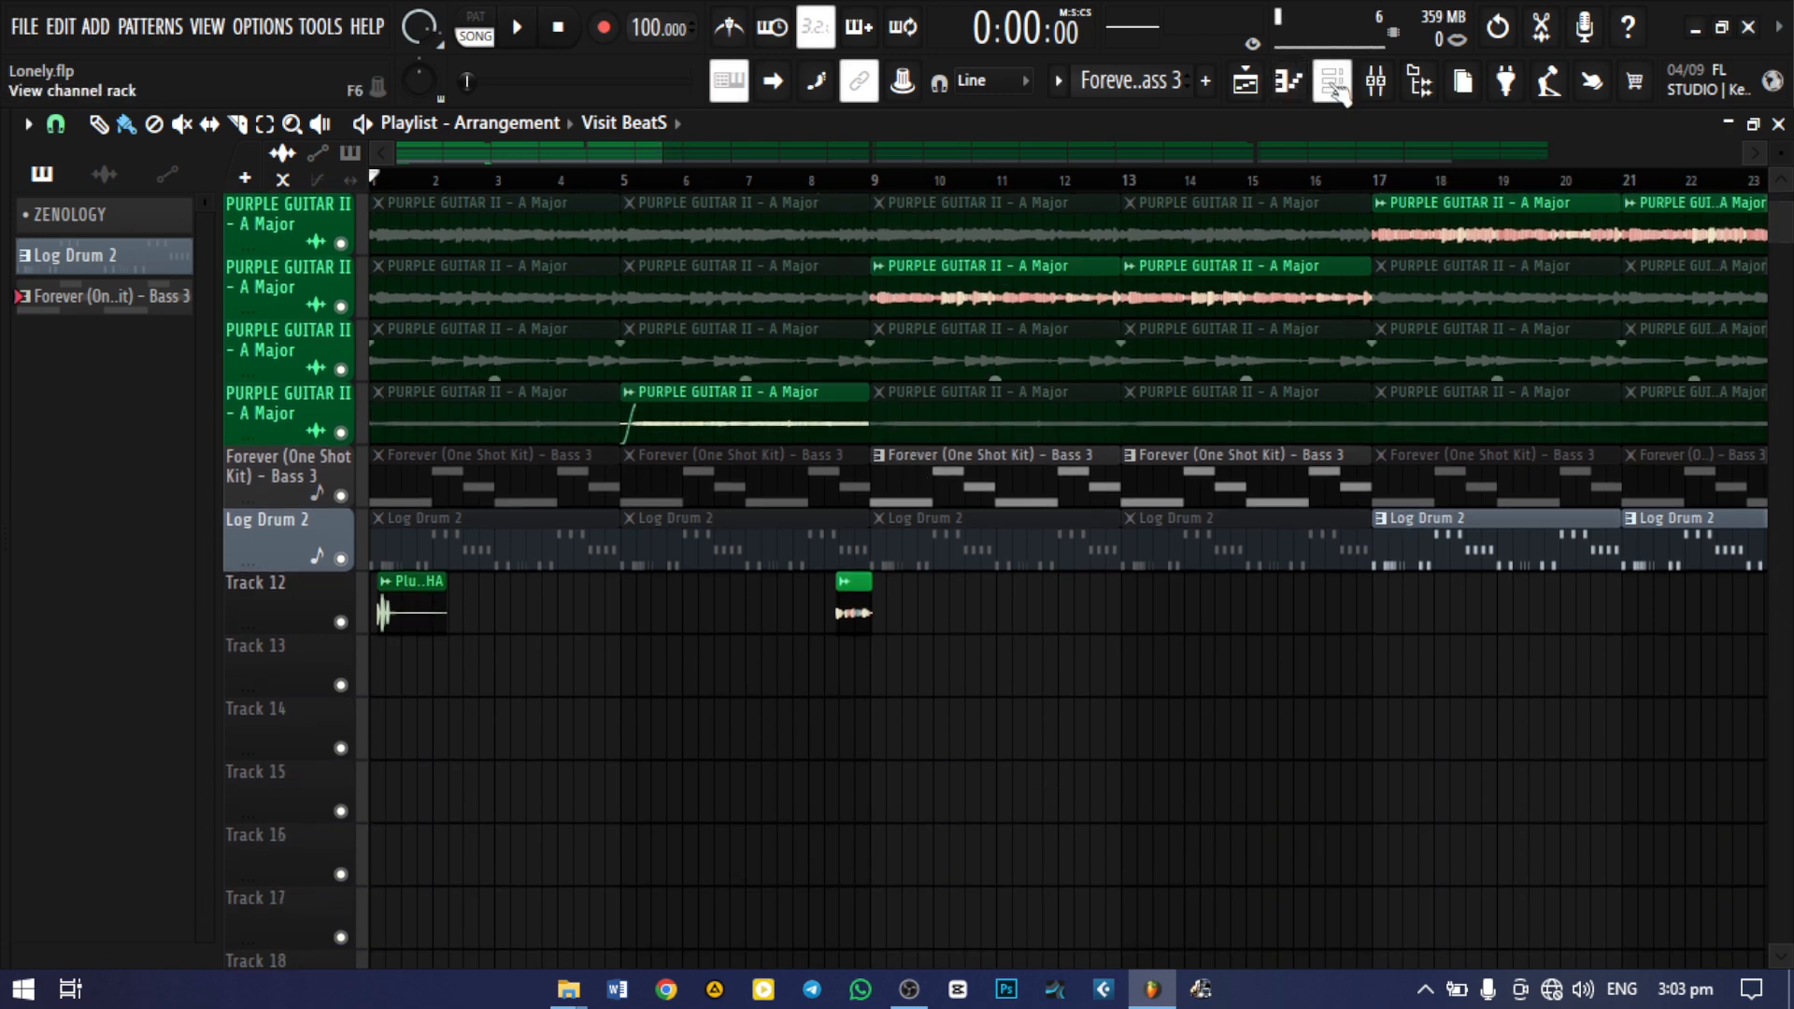
left_click(1334, 86)
left_click(276, 129)
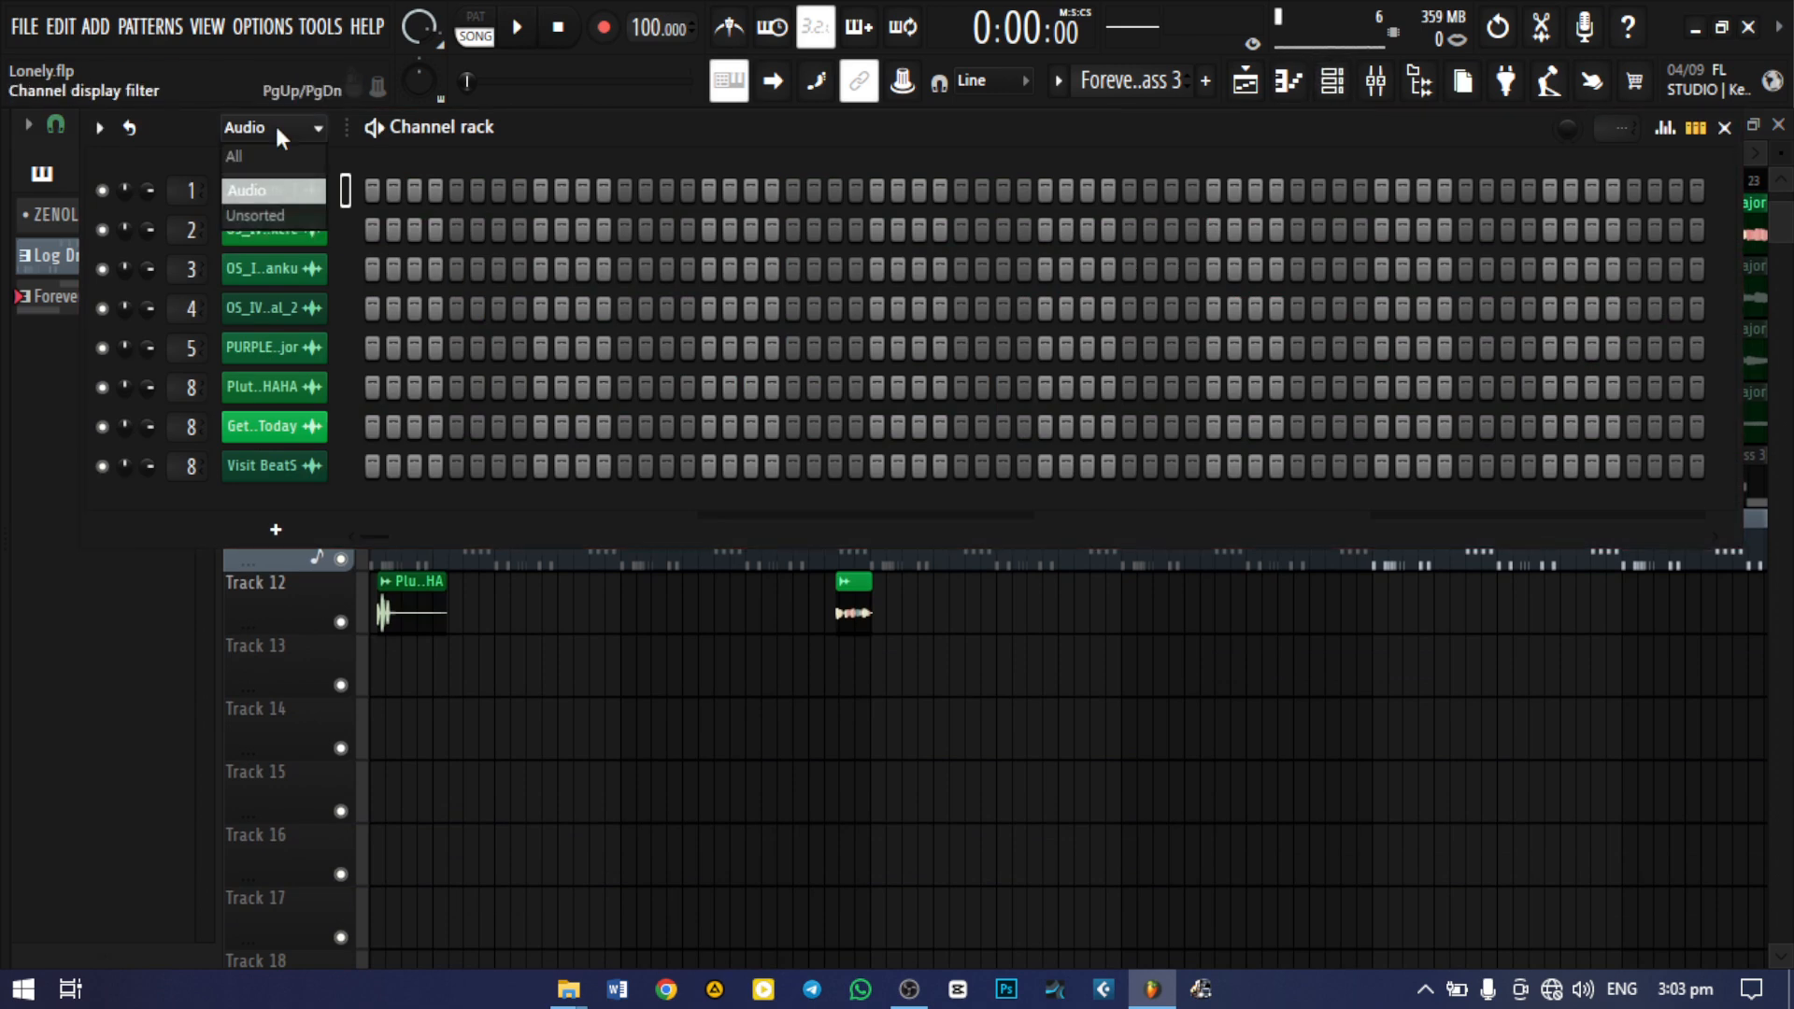
left_click(279, 155)
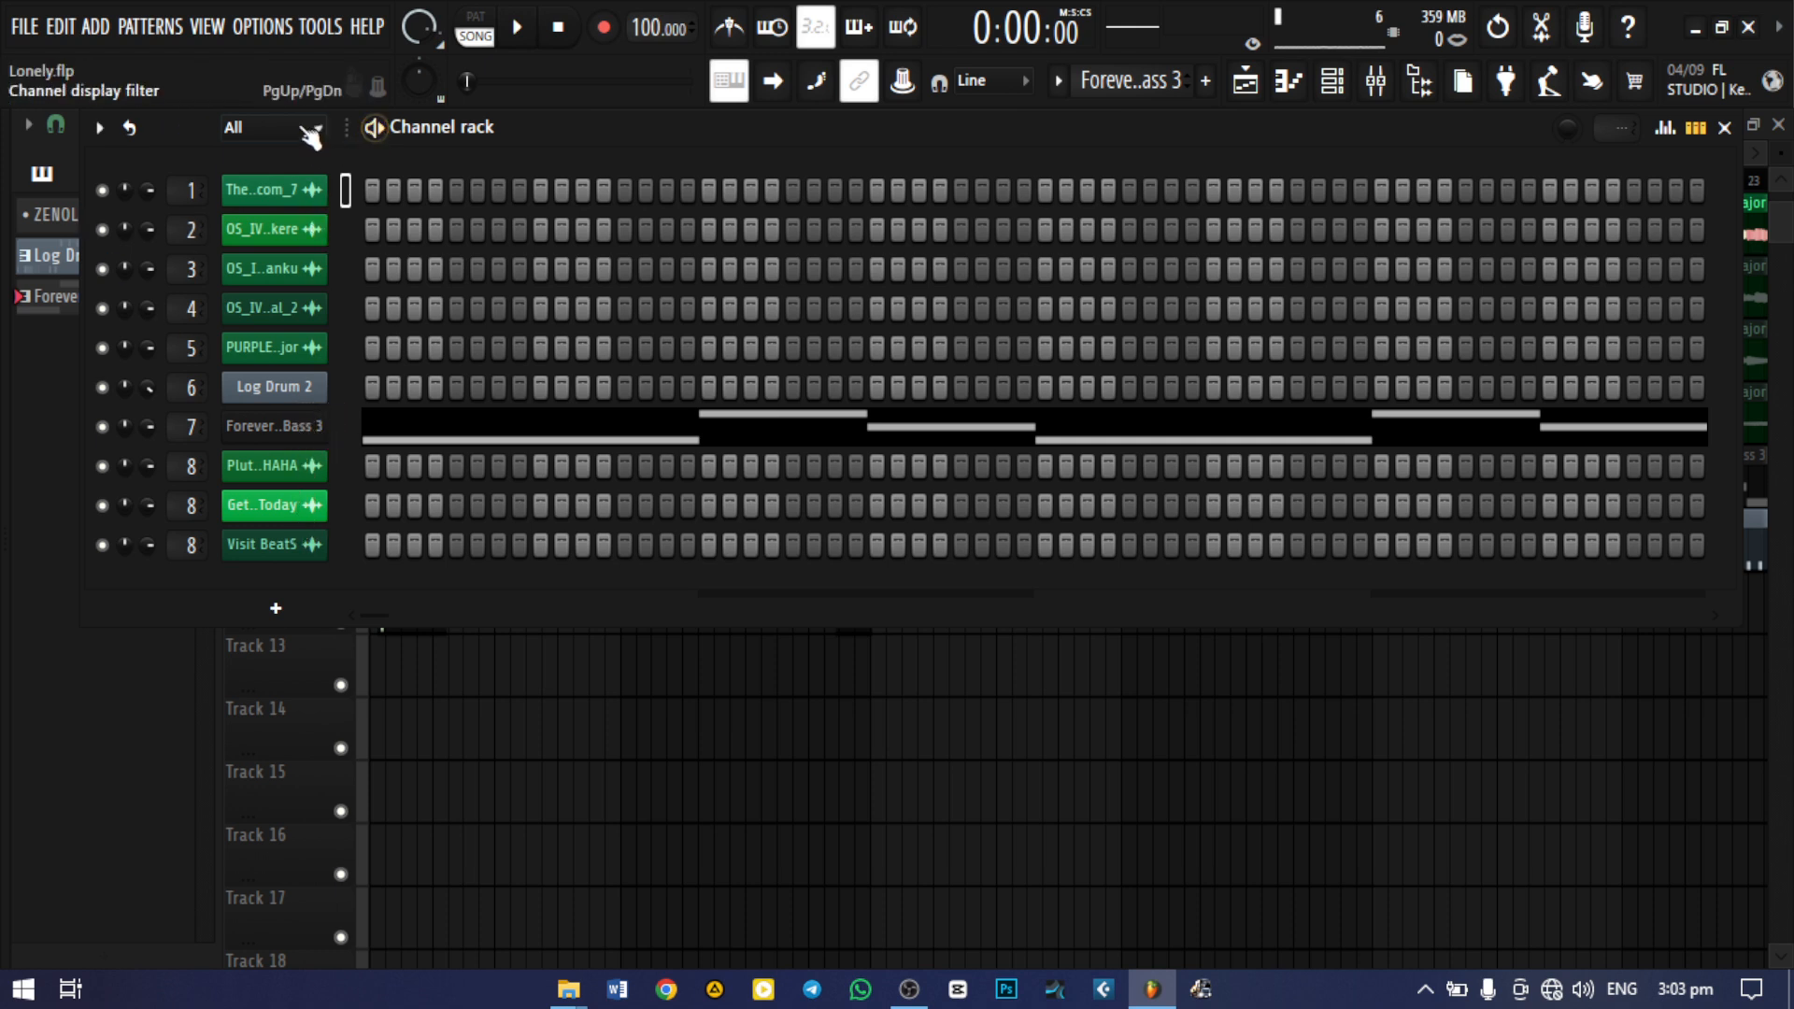
Examine the plugins available for a new channel and the Forever (One Shot Kit) - Bass 3 notes in the piano roll
left_click(276, 608)
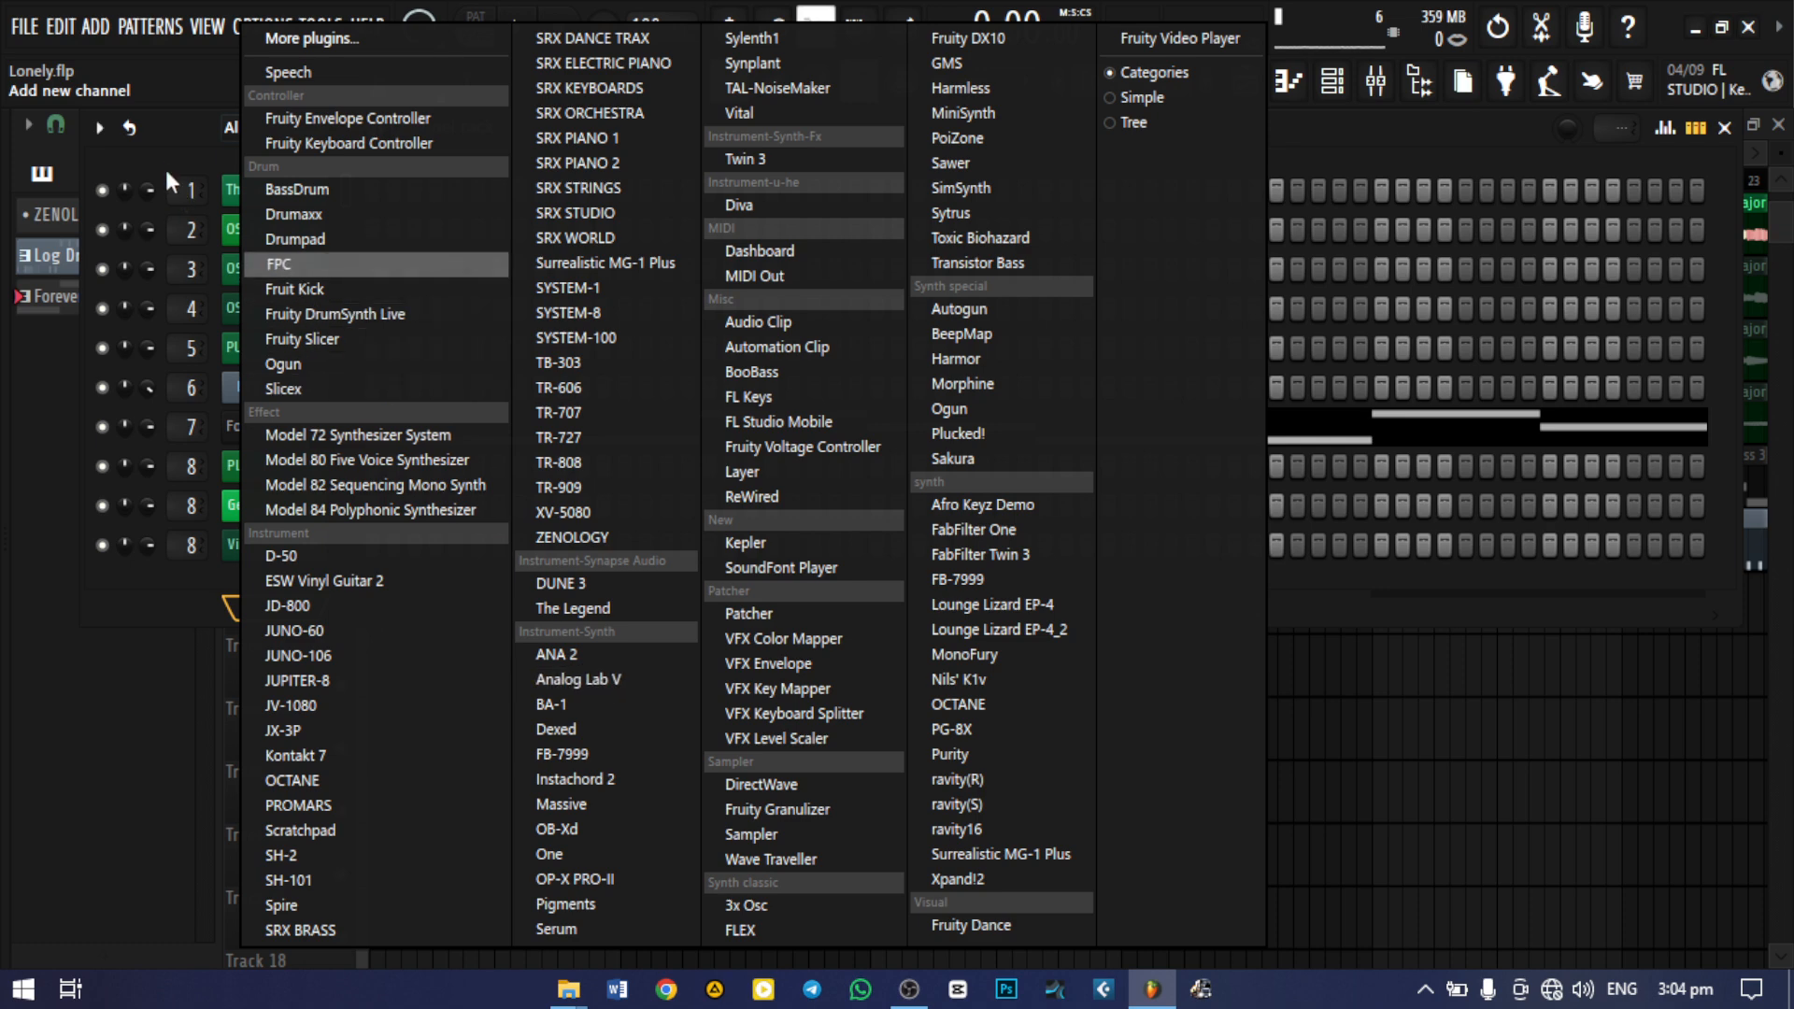
left_click(190, 140)
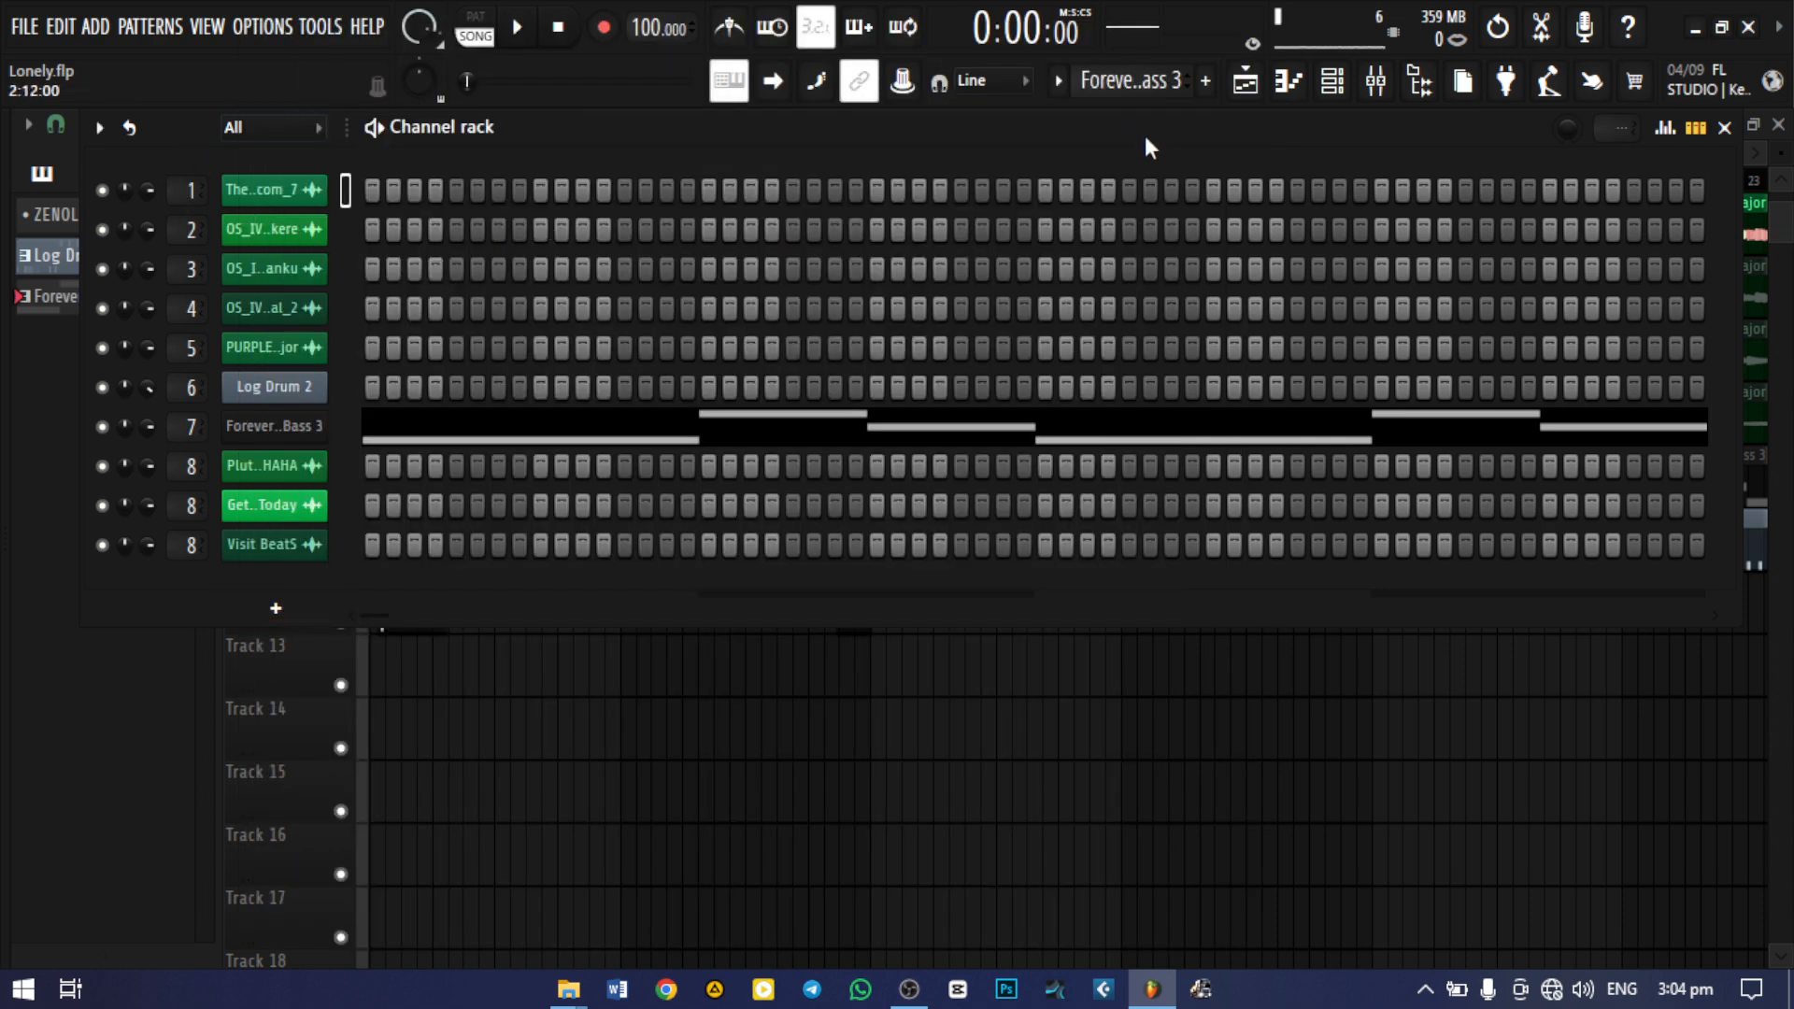
left_click(505, 444)
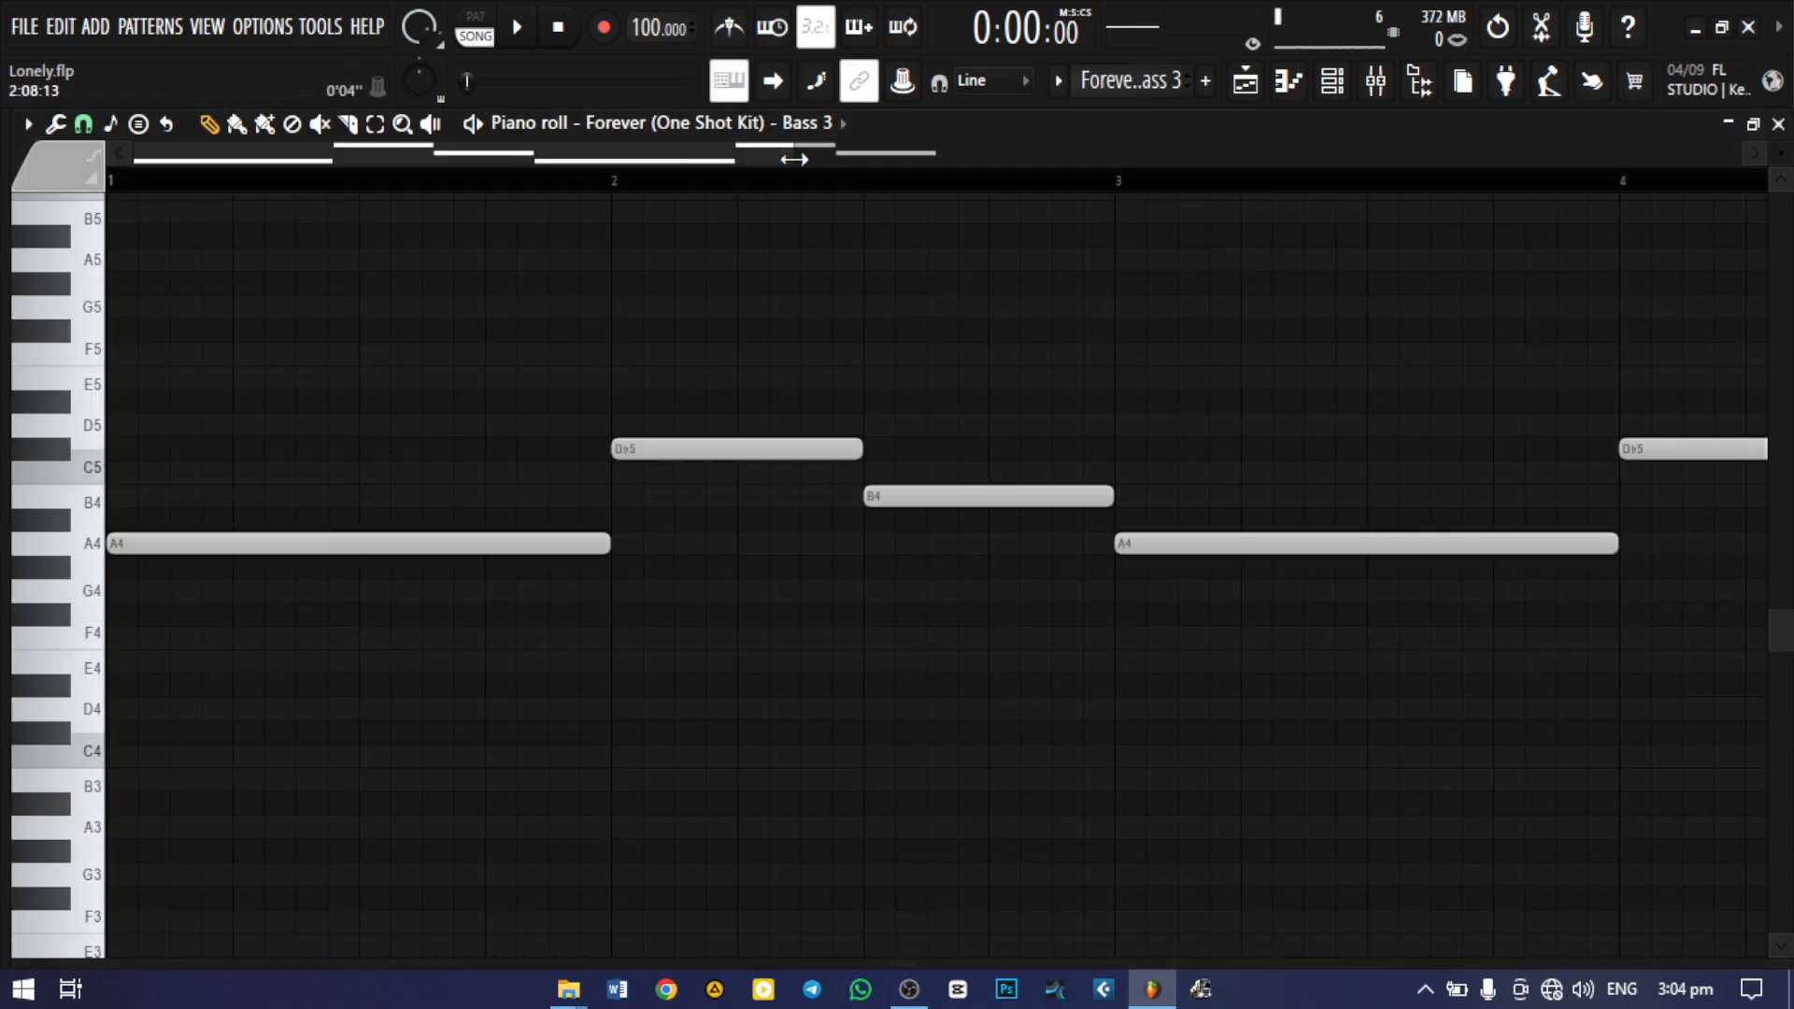
left_click_drag(839, 155, 1146, 161)
left_click(1778, 125)
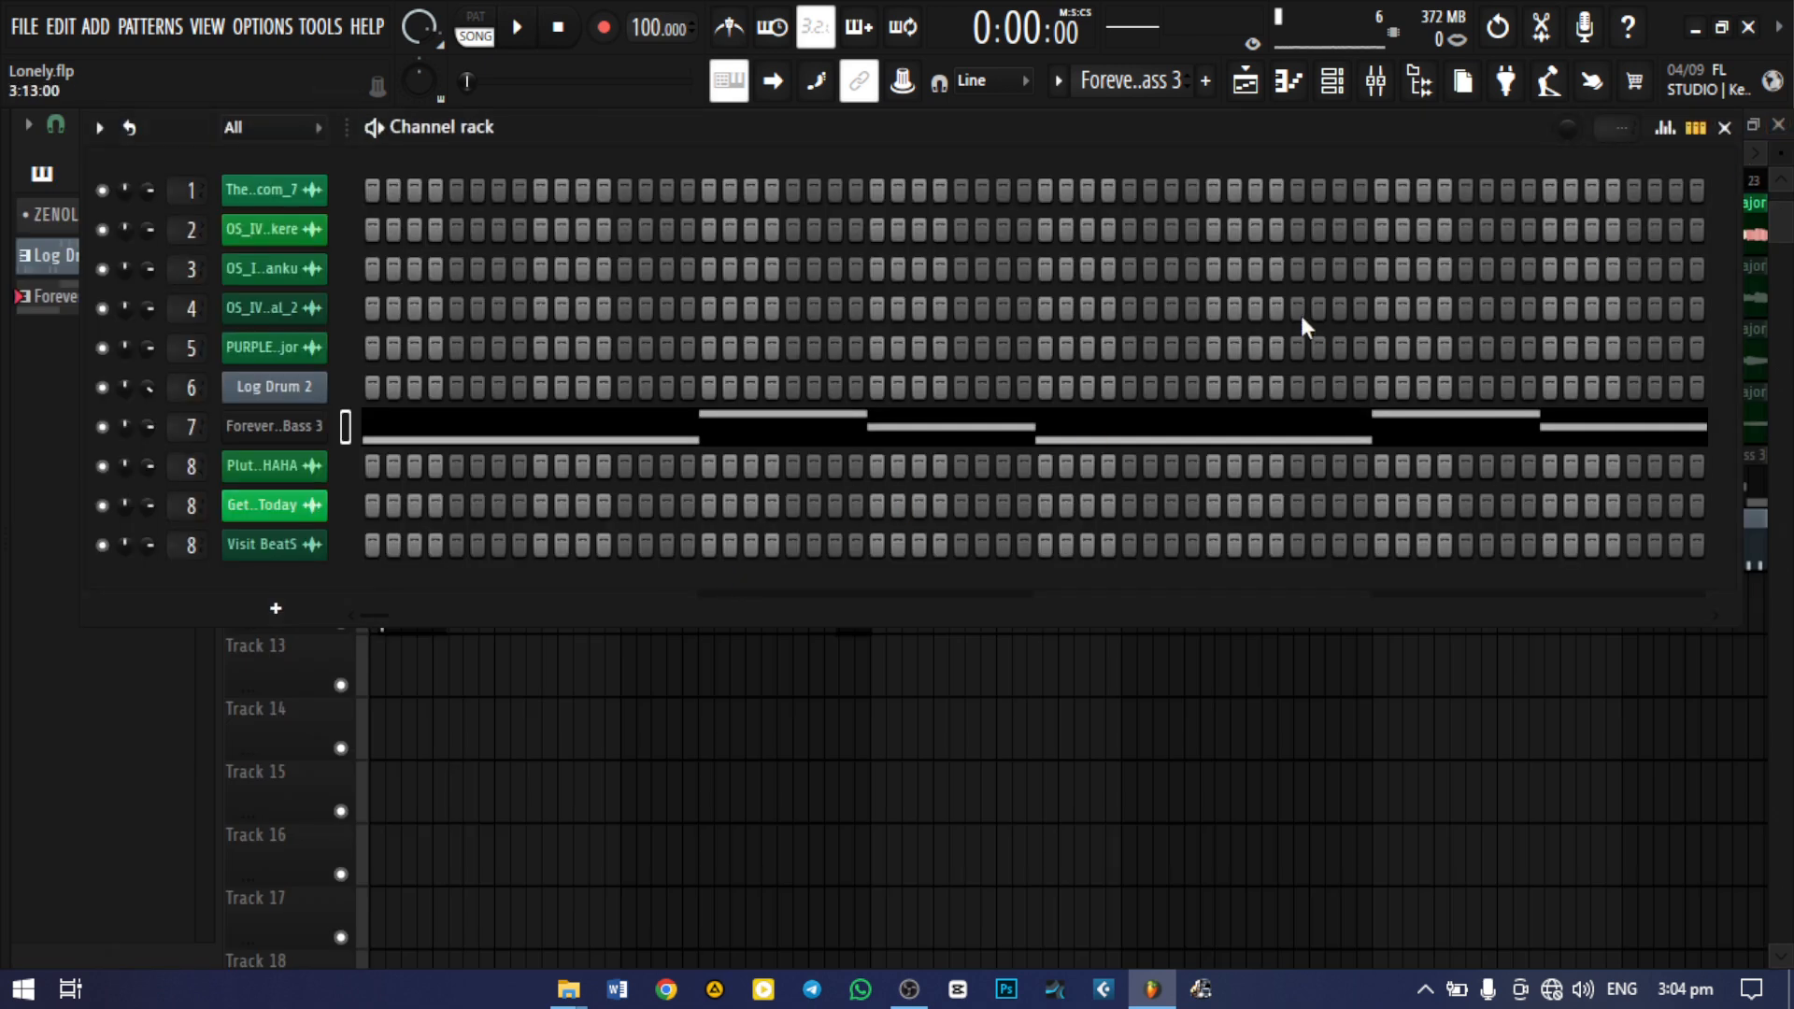
left_click(1726, 128)
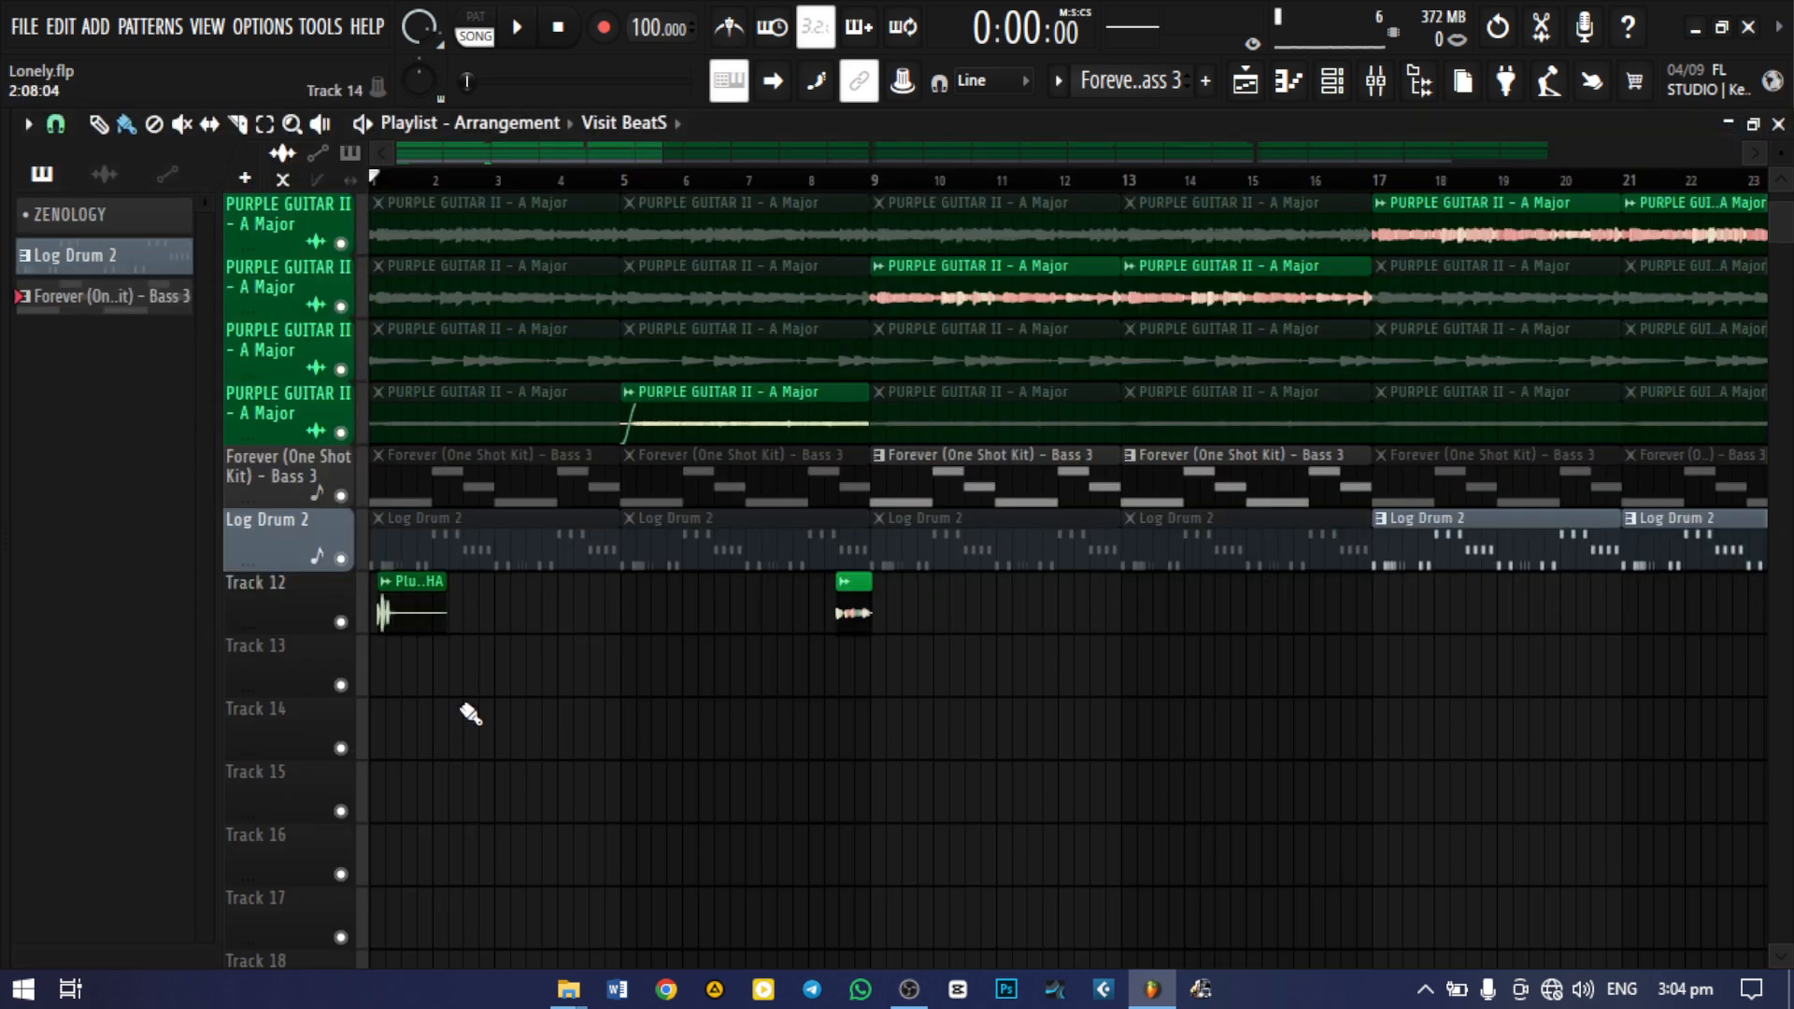
Place the Forever (One Shot Kit) - Bass 3 pattern at bar 1 on Track 13
left_click(383, 675)
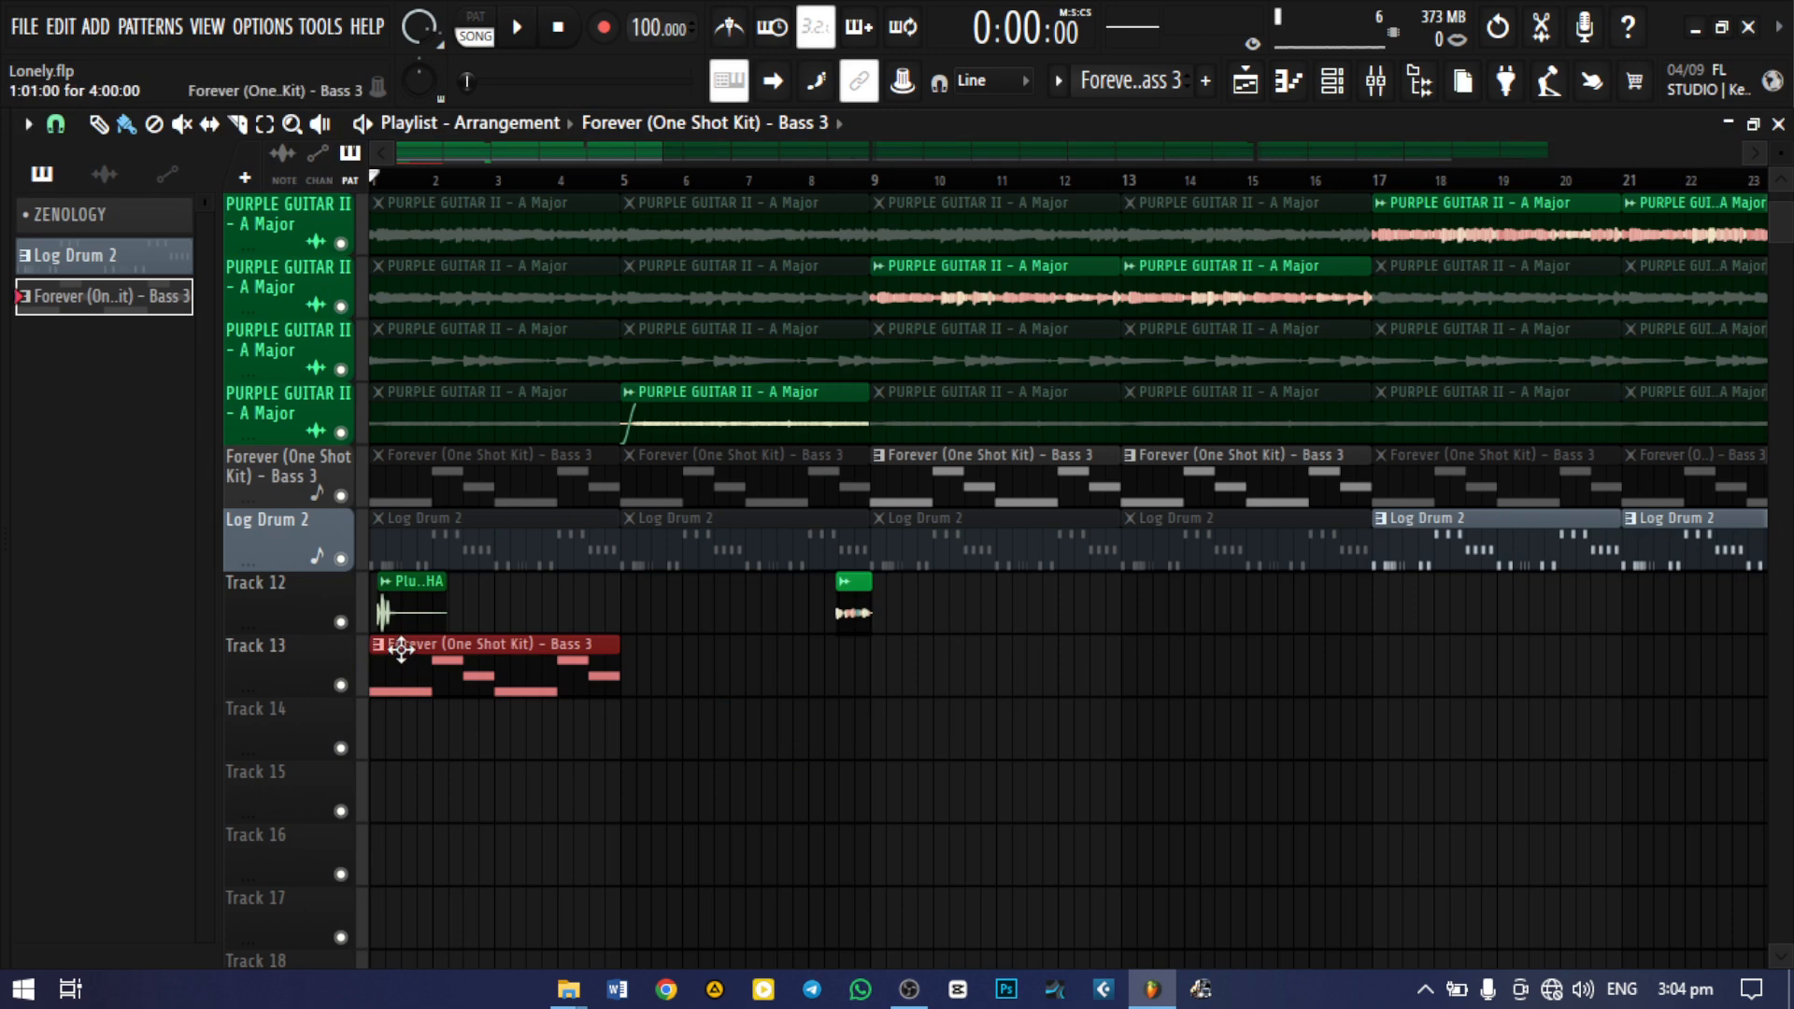
left_click(149, 28)
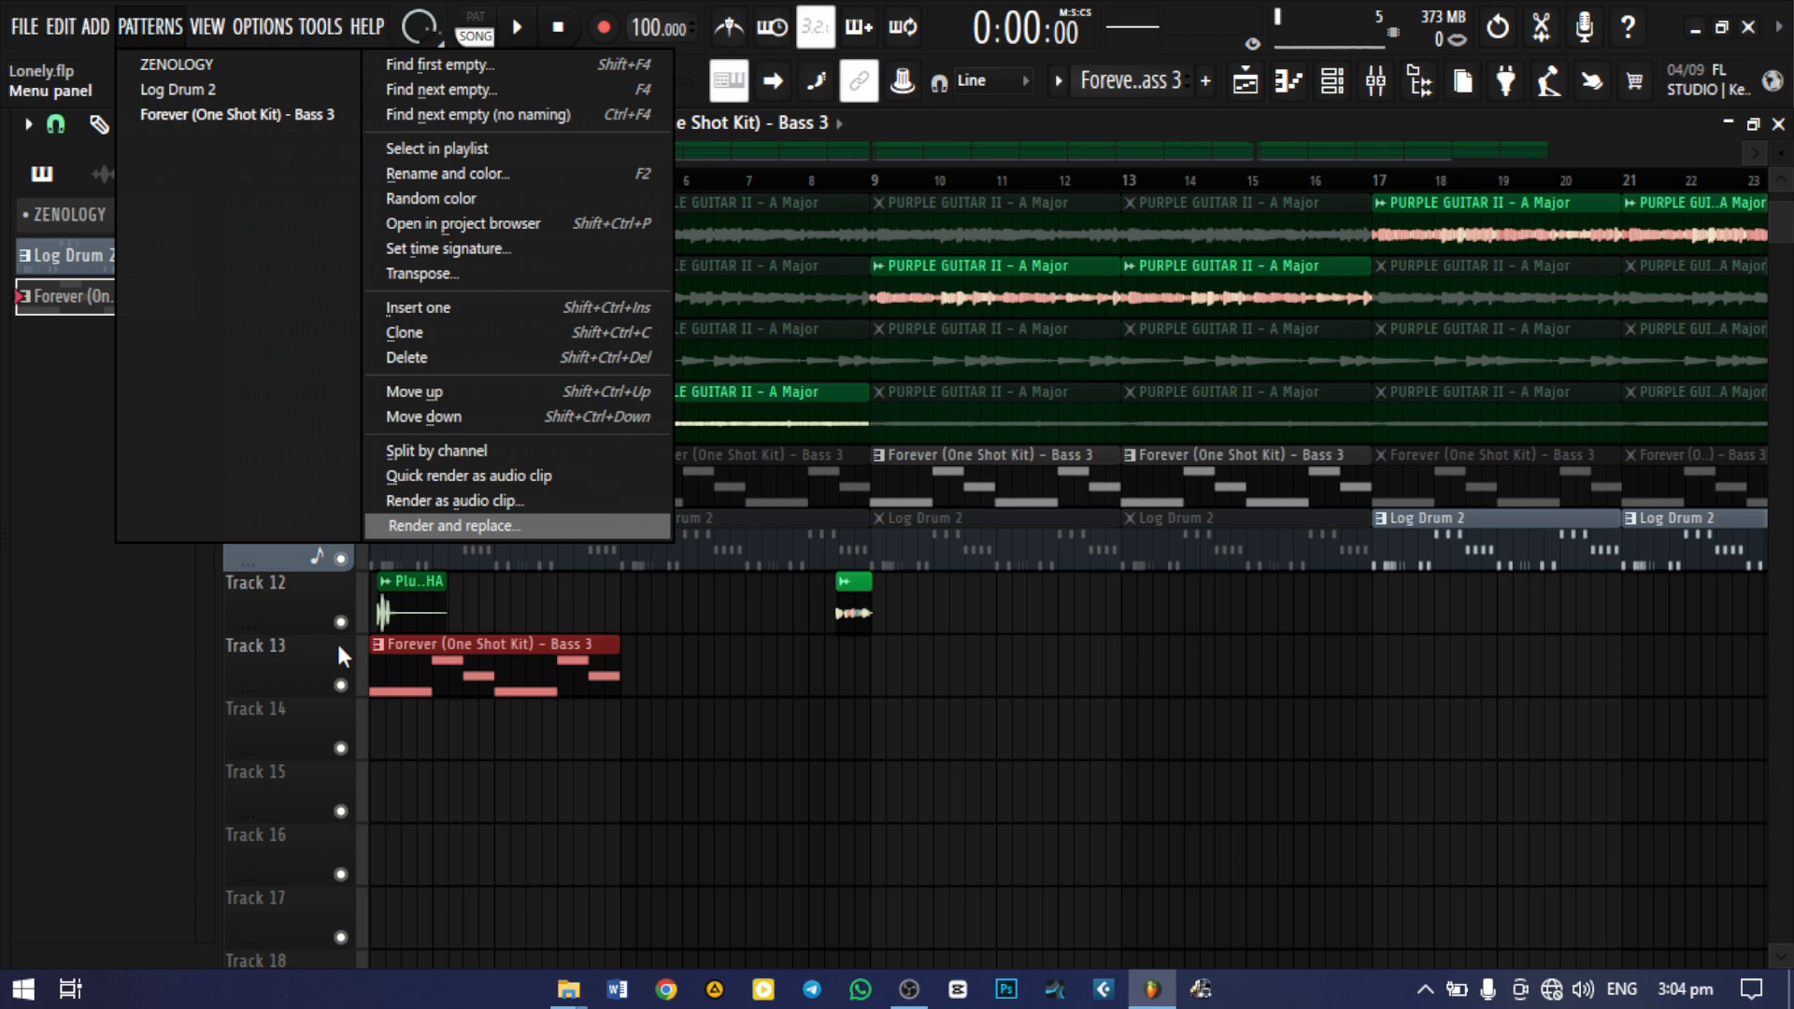
left_click(301, 672)
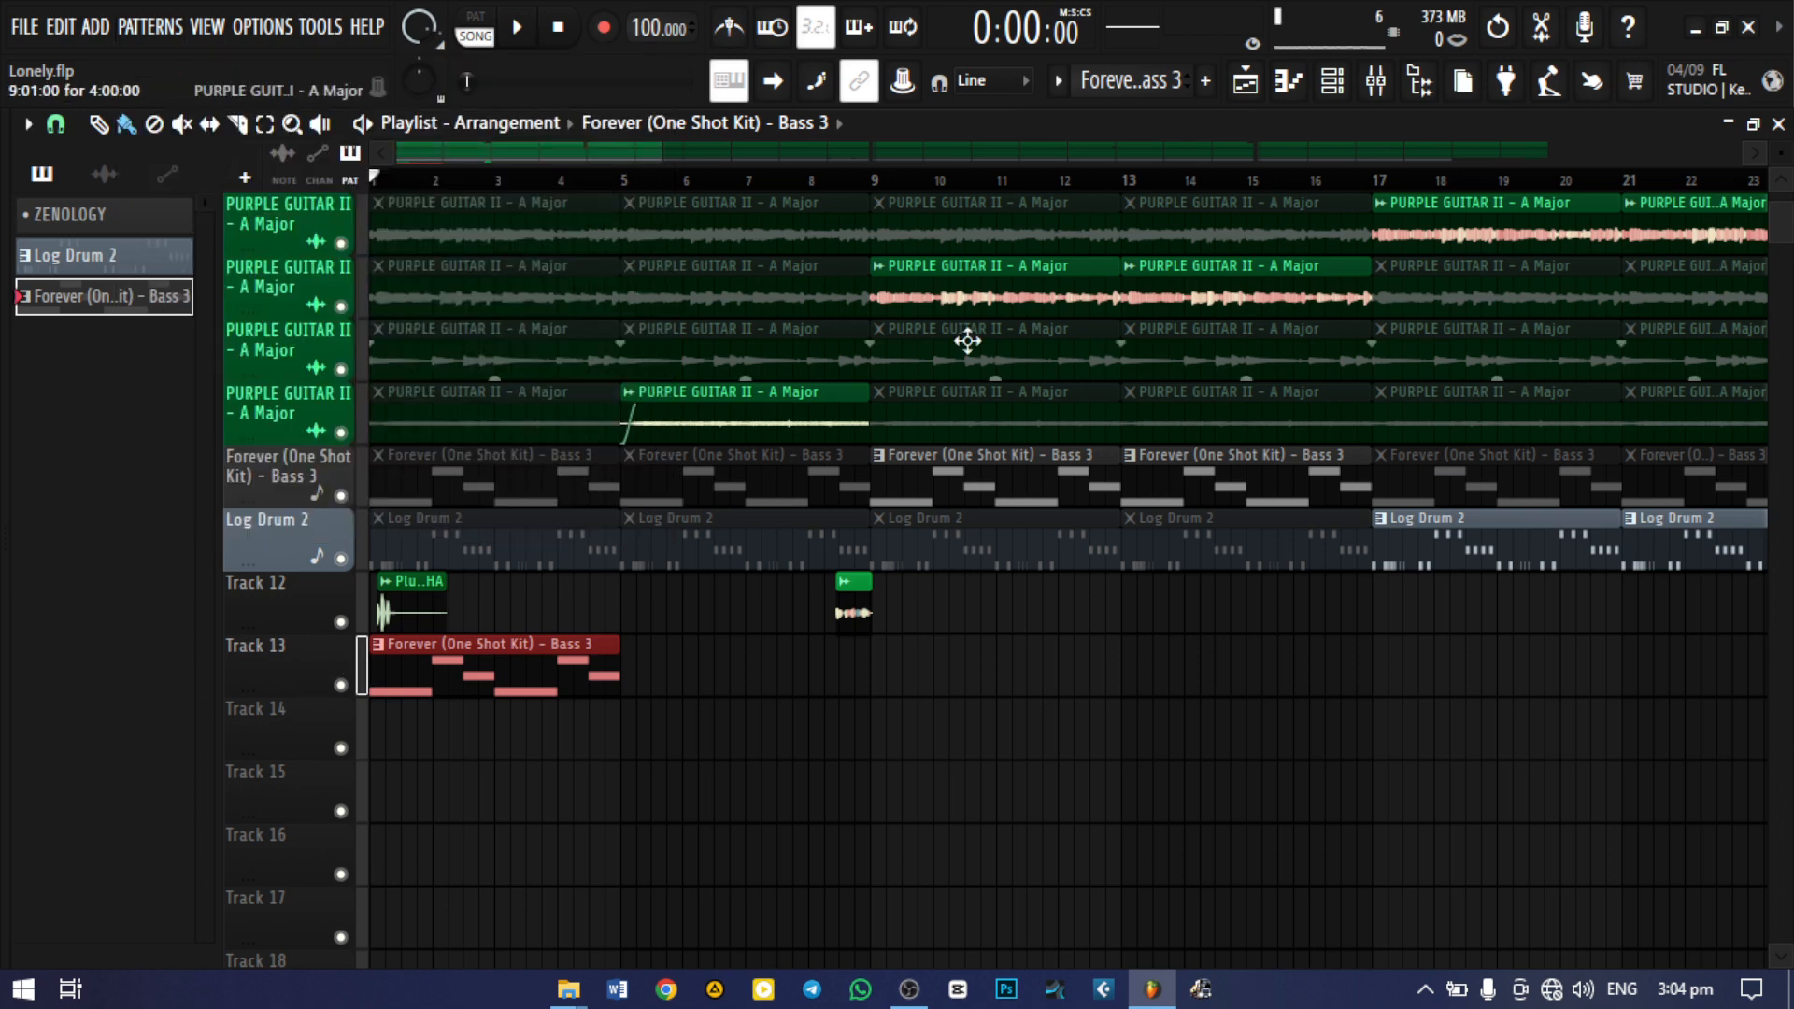
Reopen the channel rack with all channels shown and expand the Afro Cartel 9 folder in the sample browser
left_click(1336, 93)
left_click(308, 128)
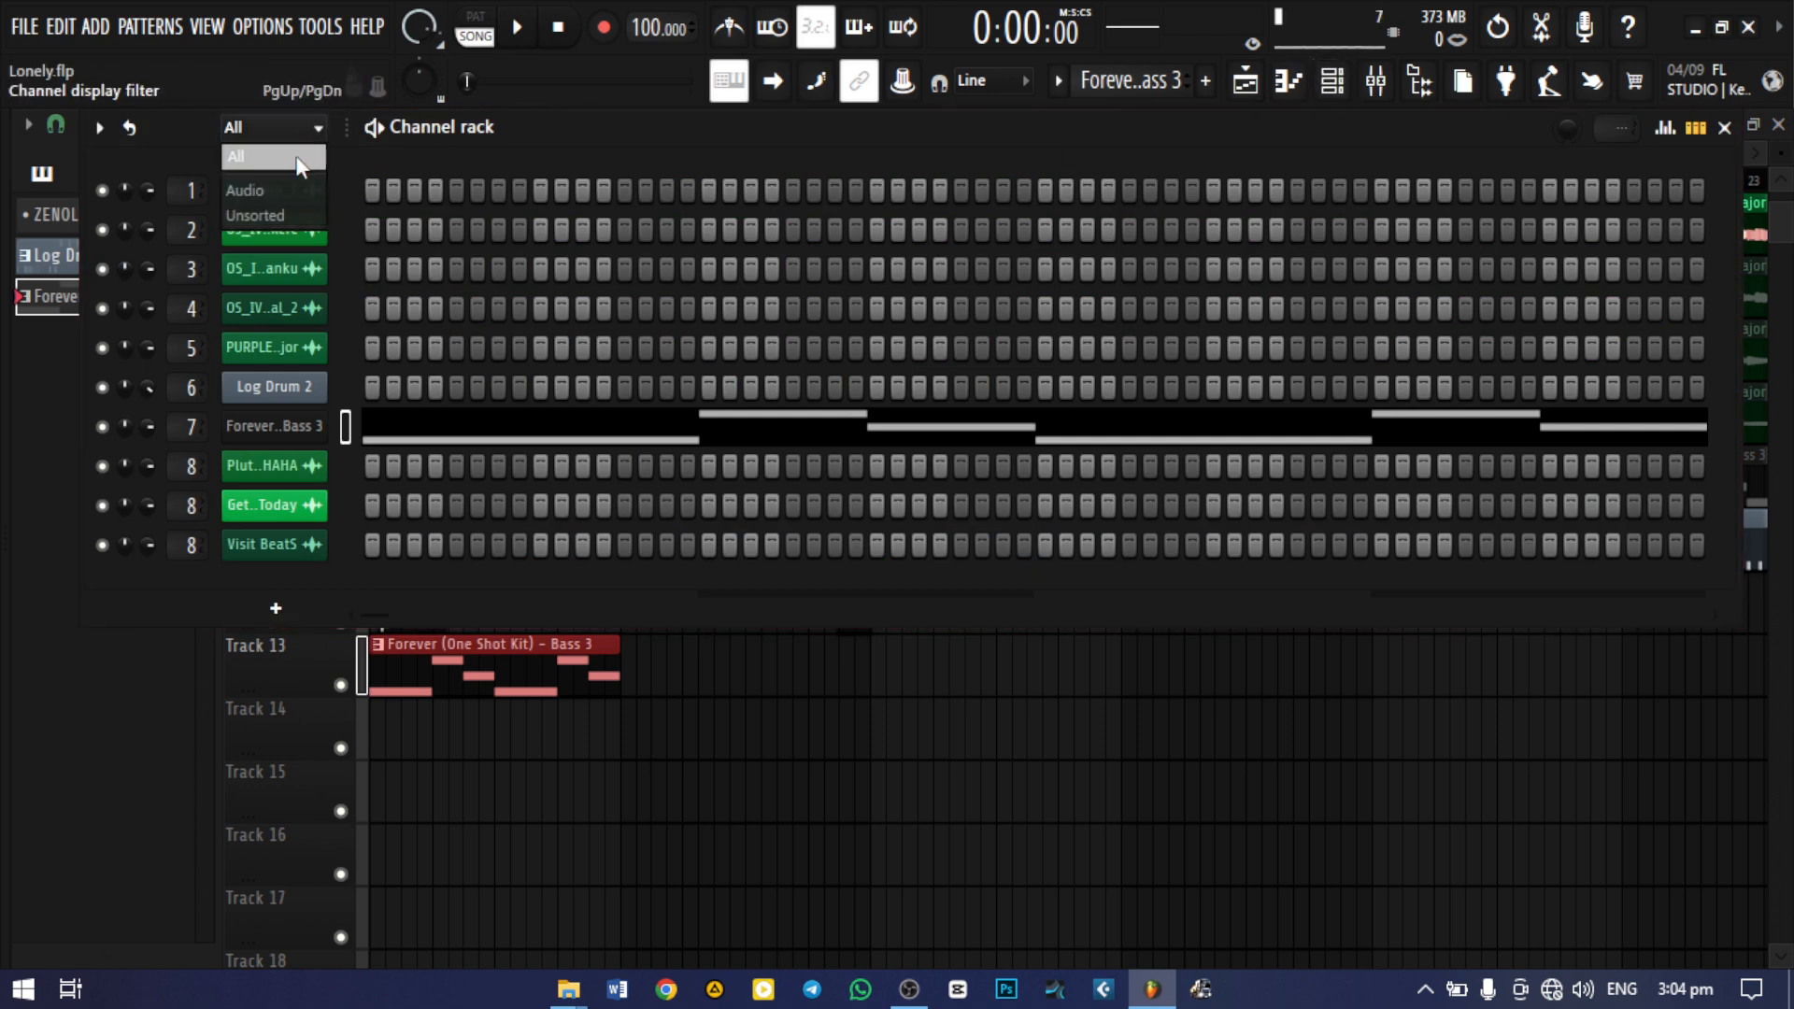
left_click(299, 166)
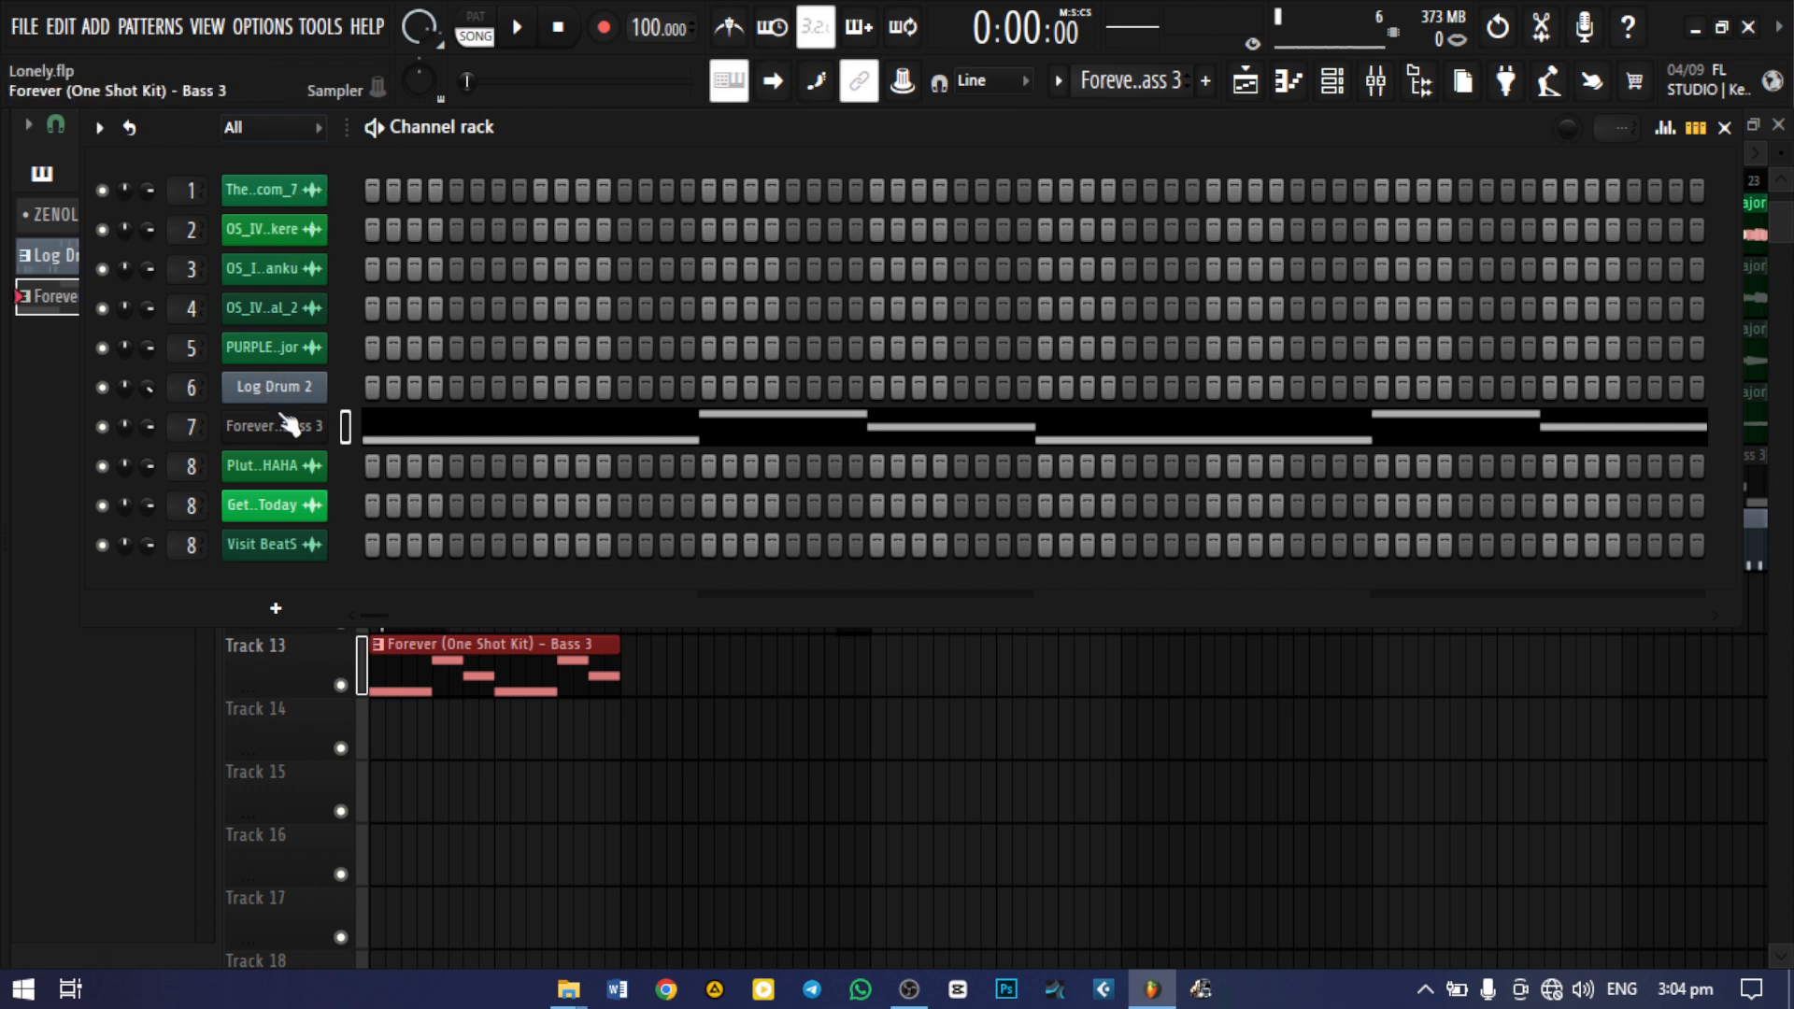
key("alt+F8")
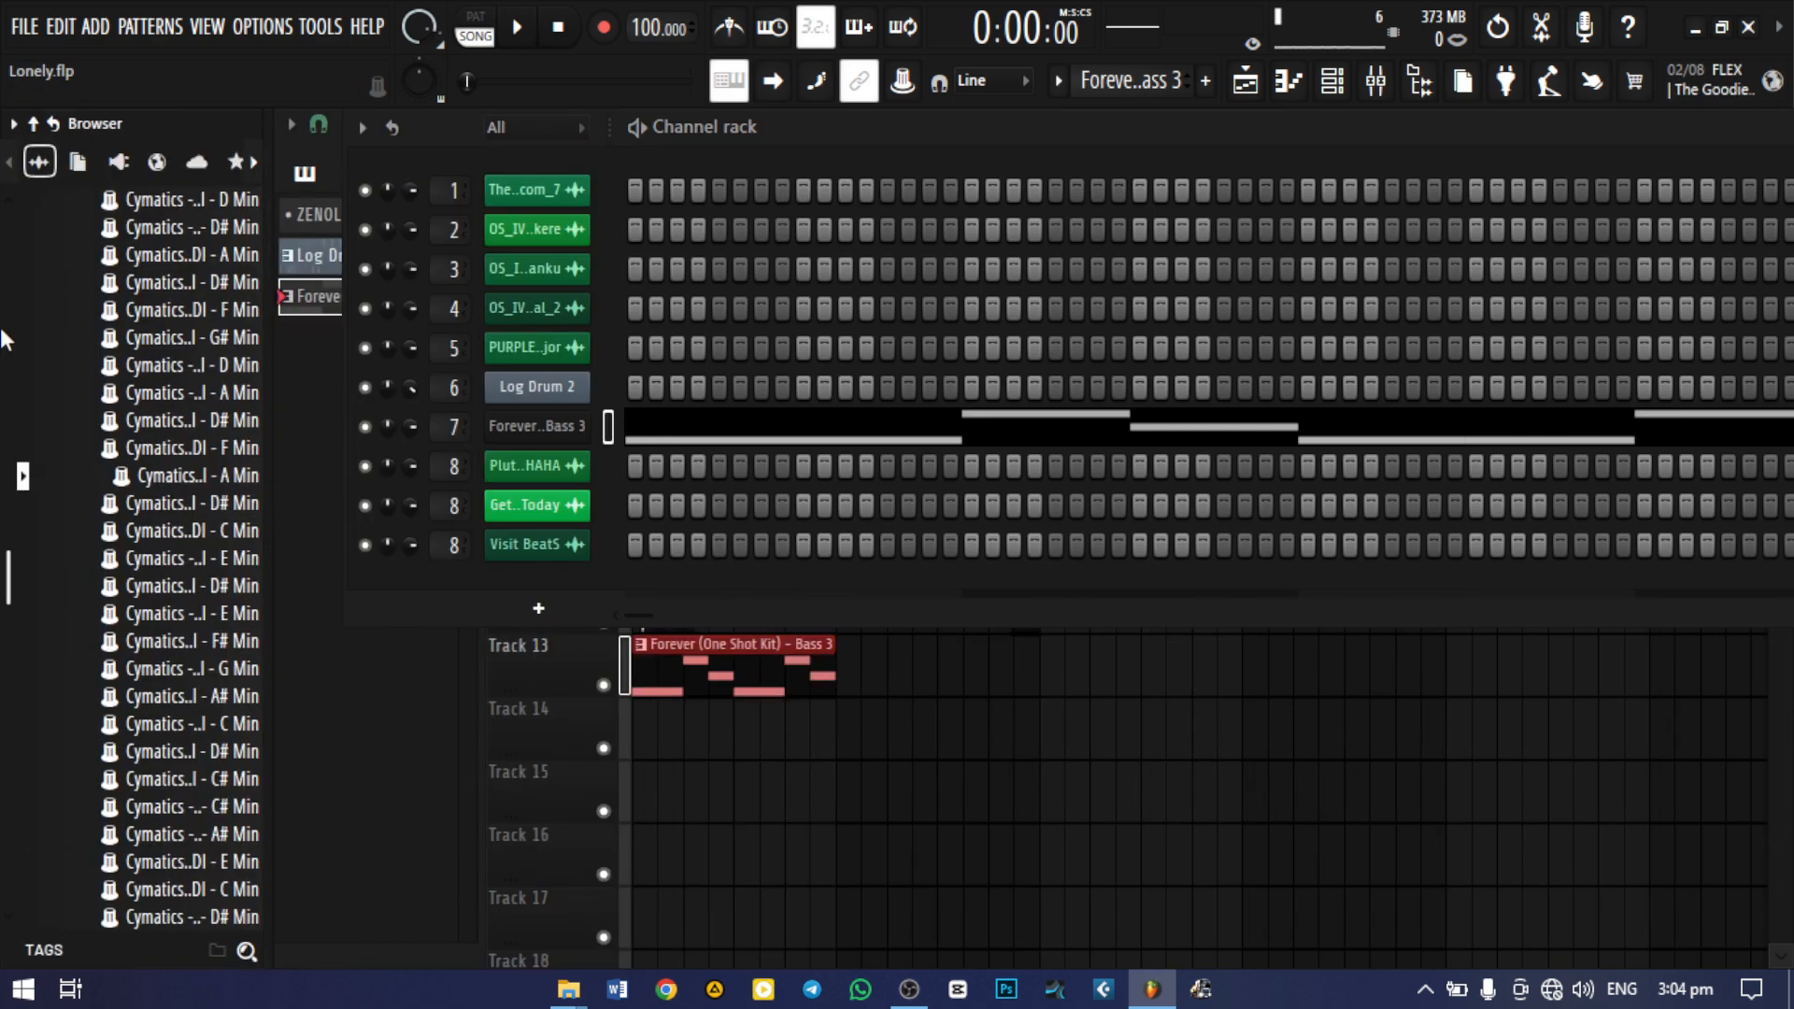
scroll(190, 411, "up", 20)
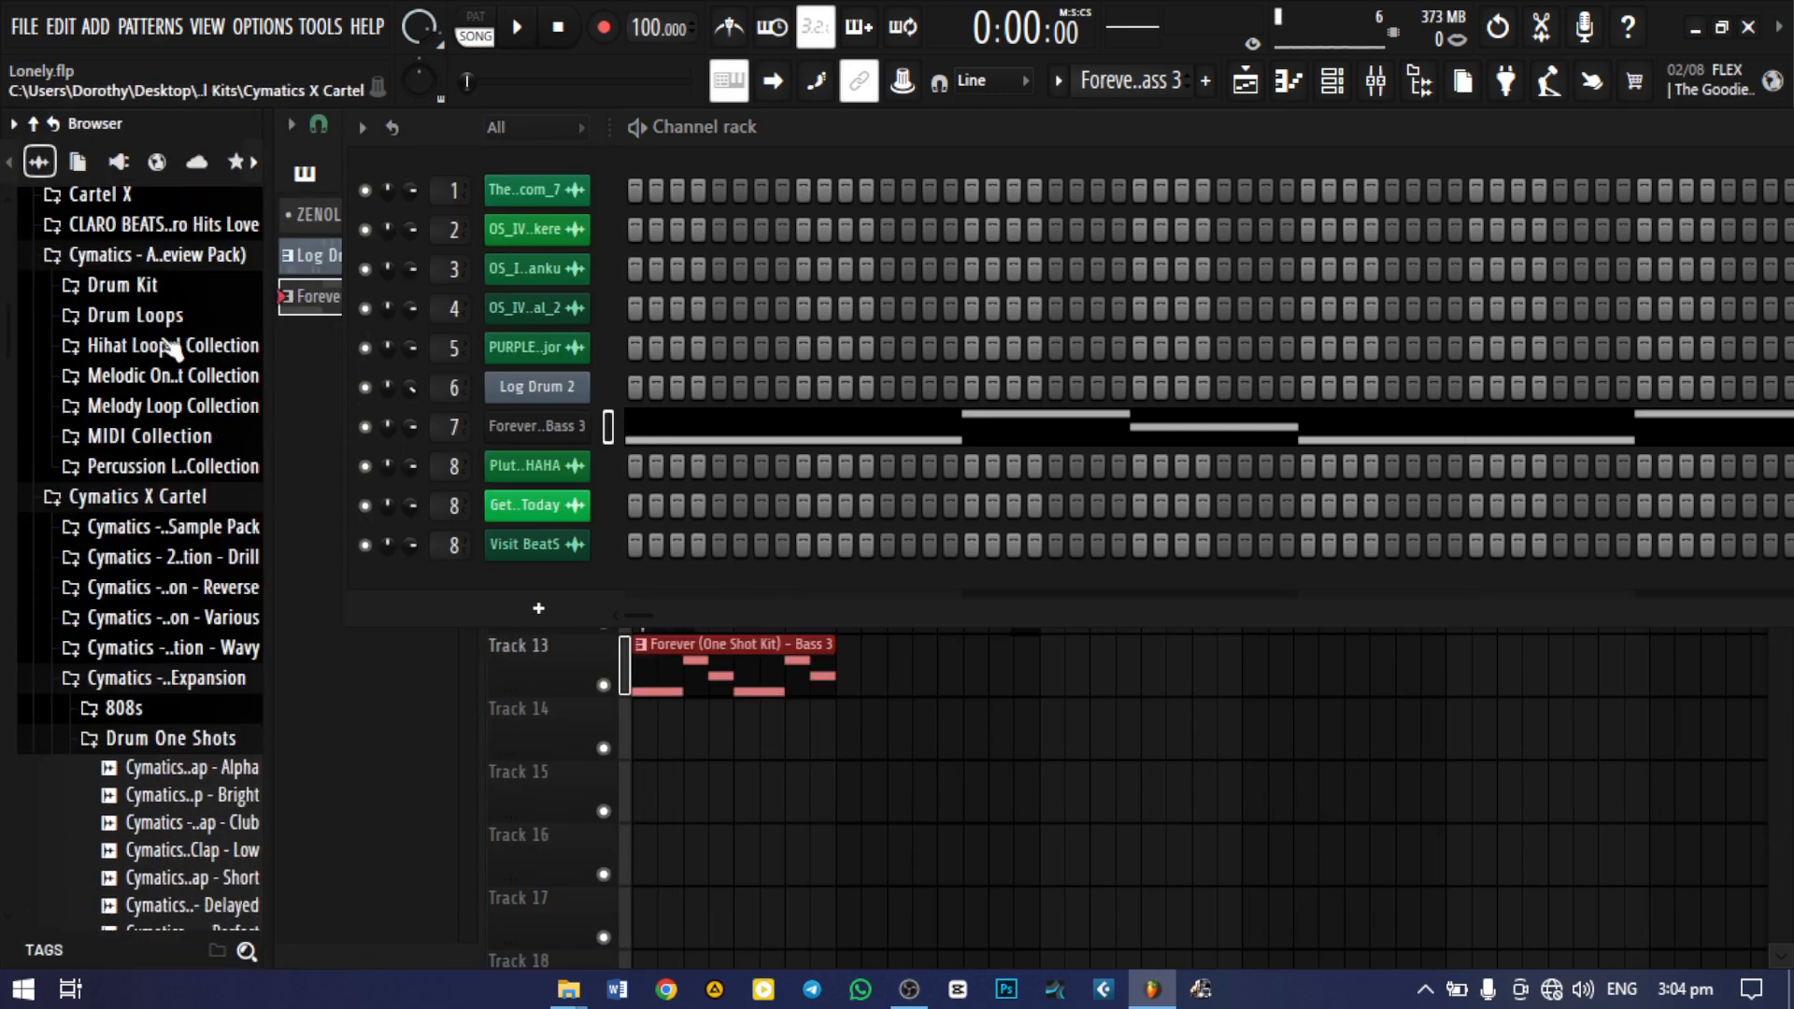
scroll(154, 338, "up", 2)
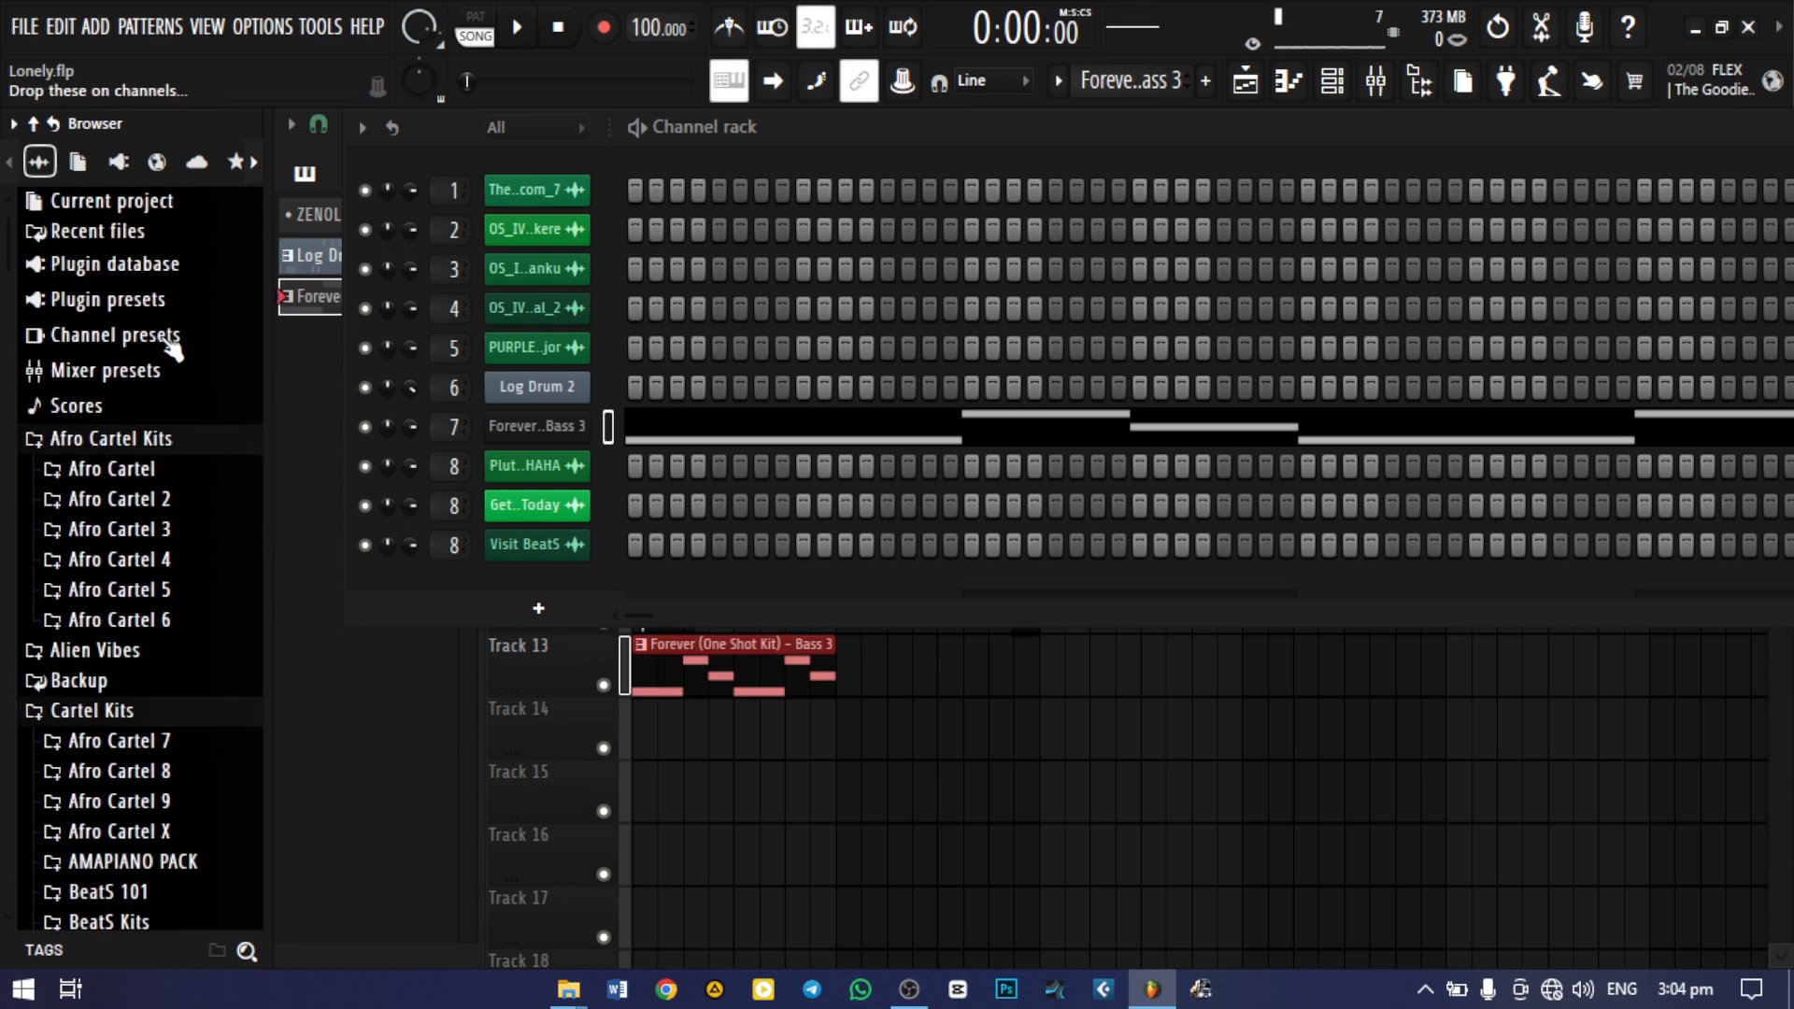
left_click(145, 525)
scroll(158, 543, "down", 5)
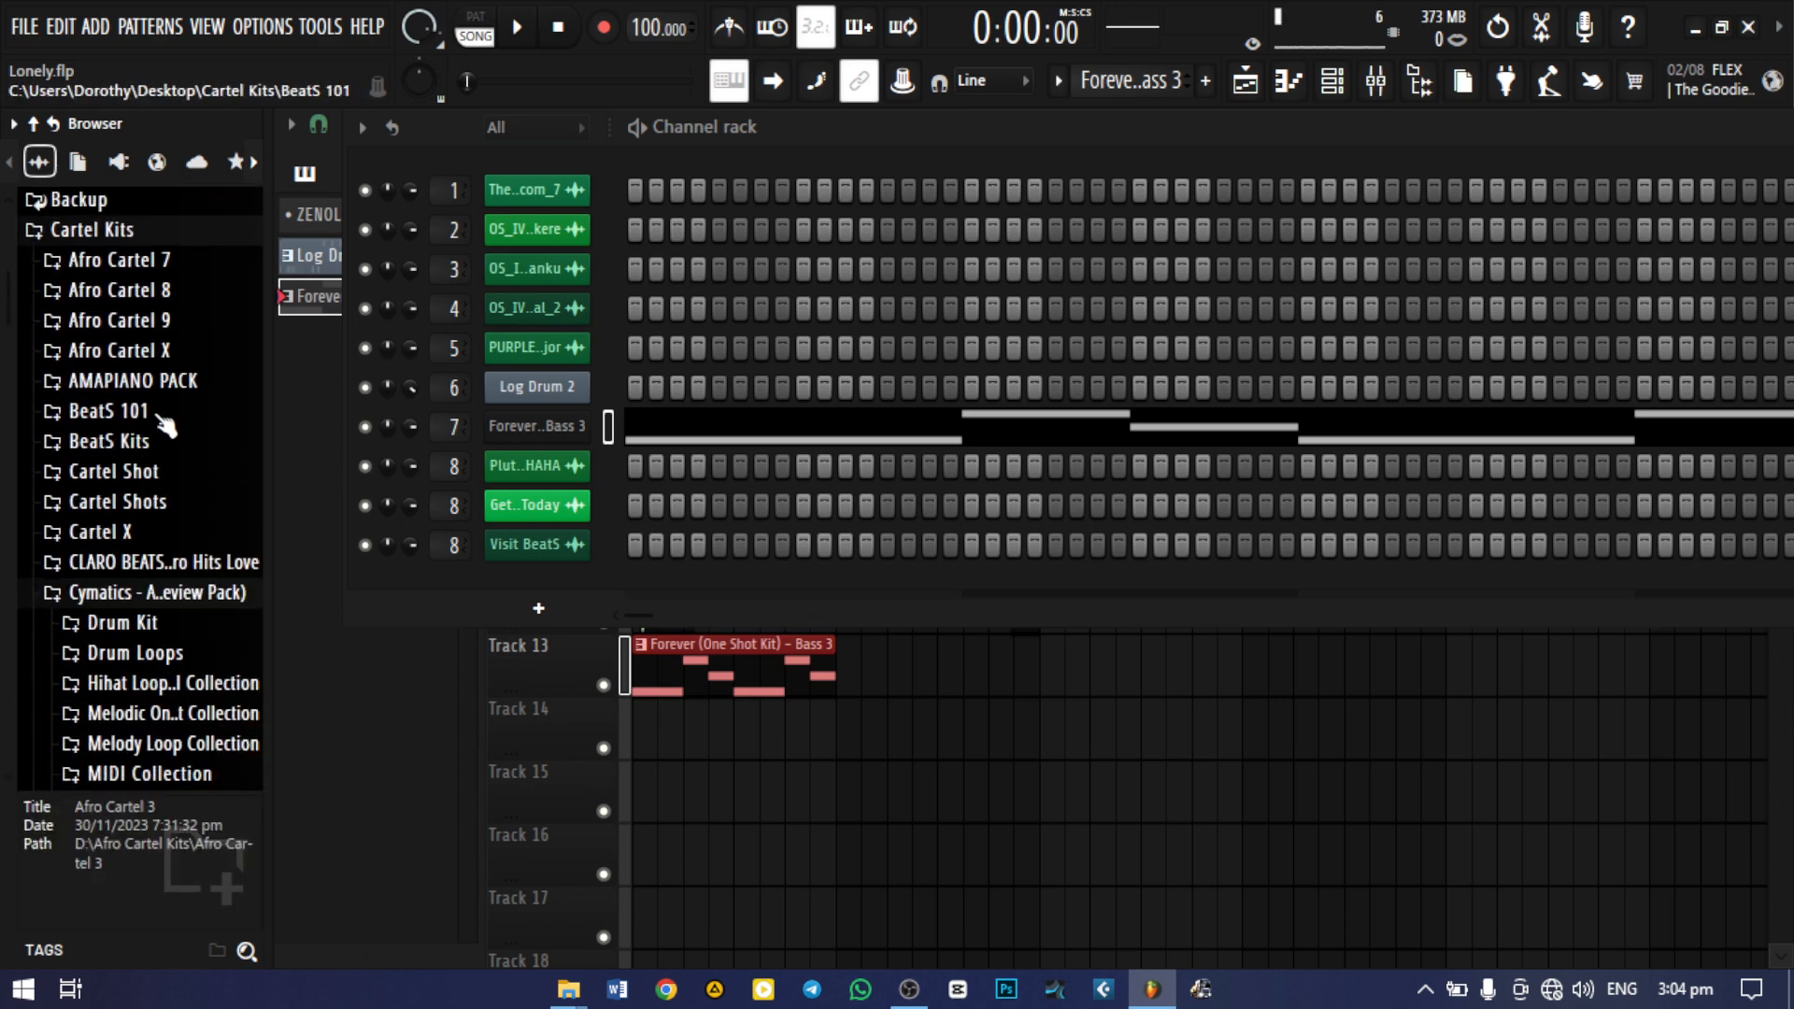
left_click(164, 327)
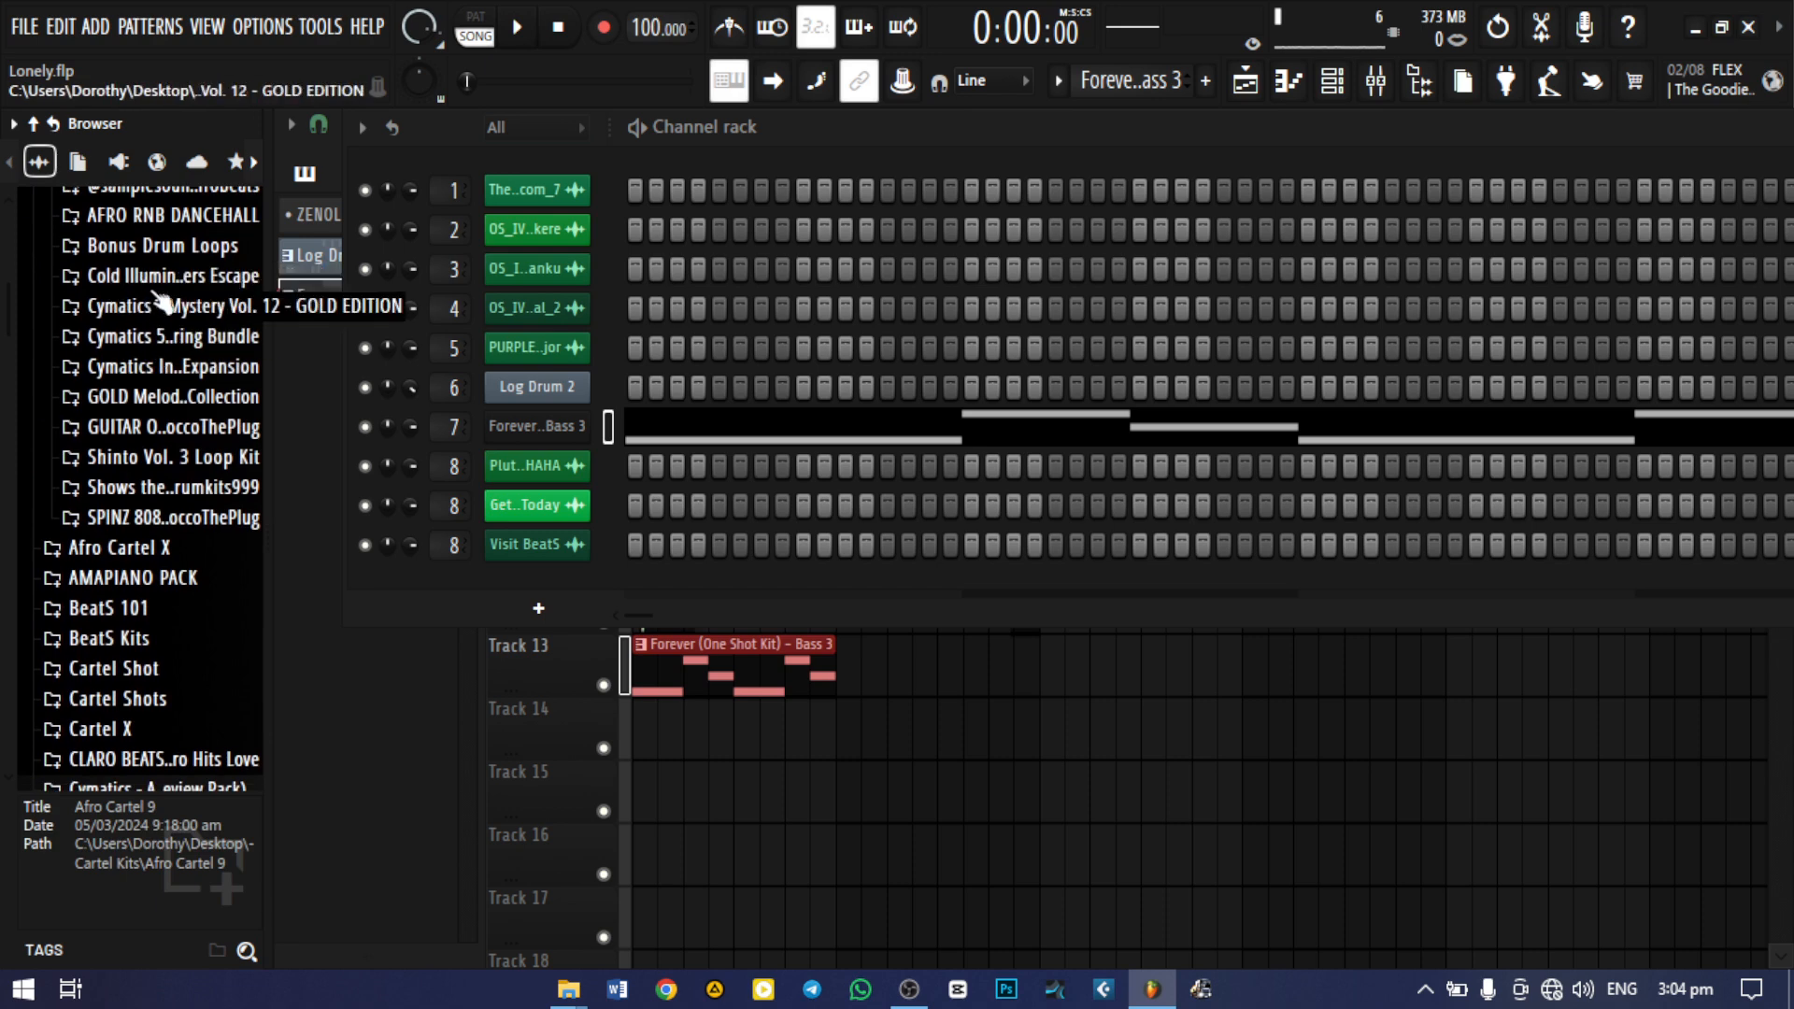
Add the 808 [VALHALLA] IRAD BEATS (7) sample from the SPINZ 808 kit to the channel rack as a new channel
scroll(168, 299, "down", 4)
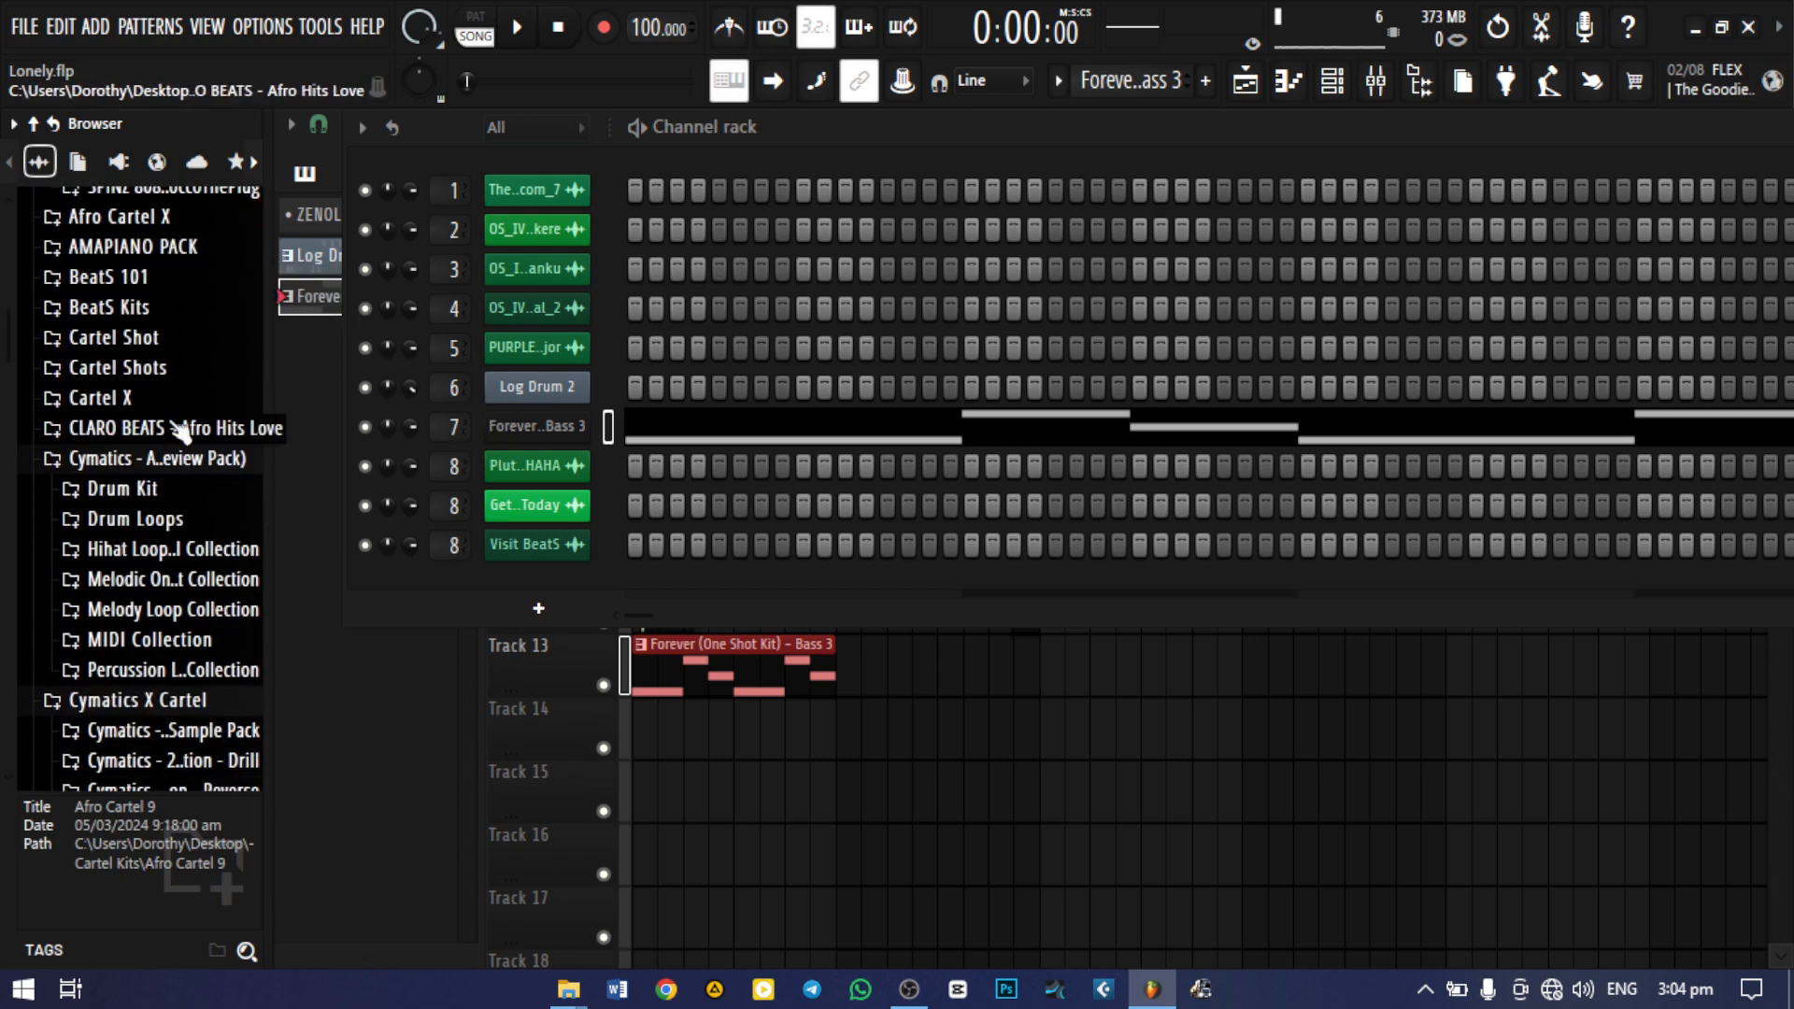
scroll(187, 248, "up", 2)
left_click(164, 350)
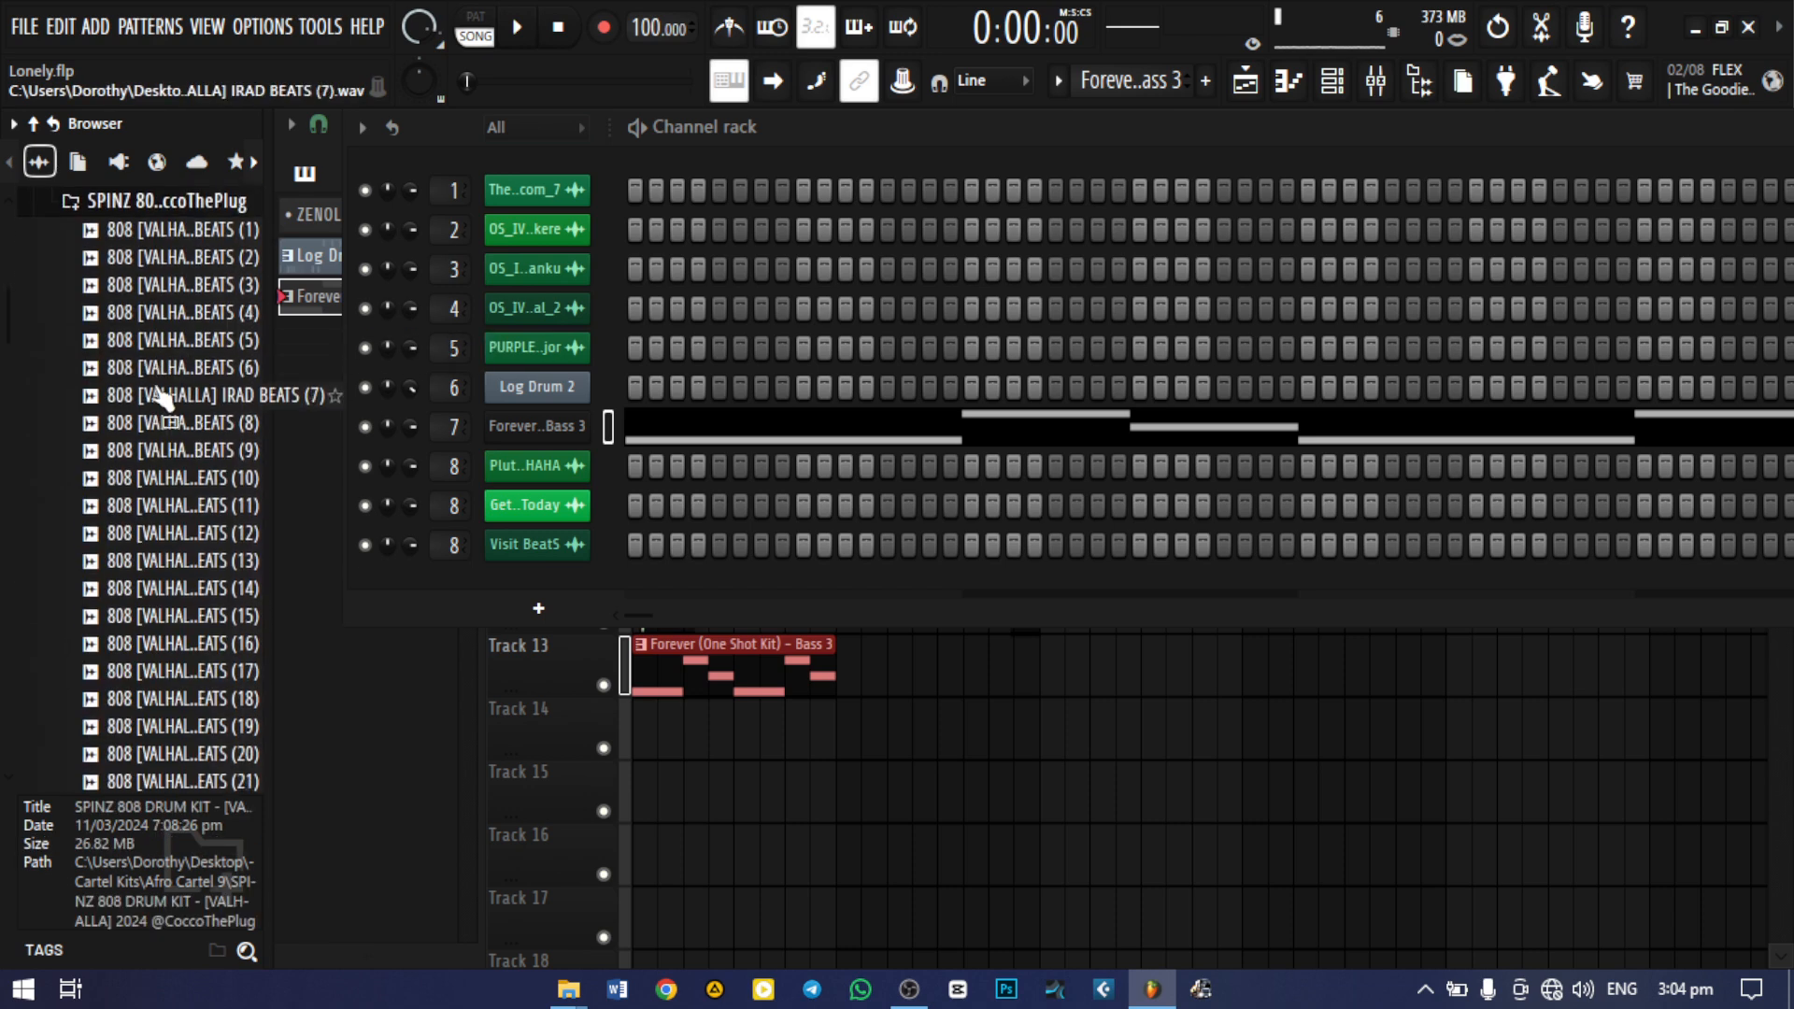
left_click(164, 397)
left_click_drag(163, 397, 283, 164)
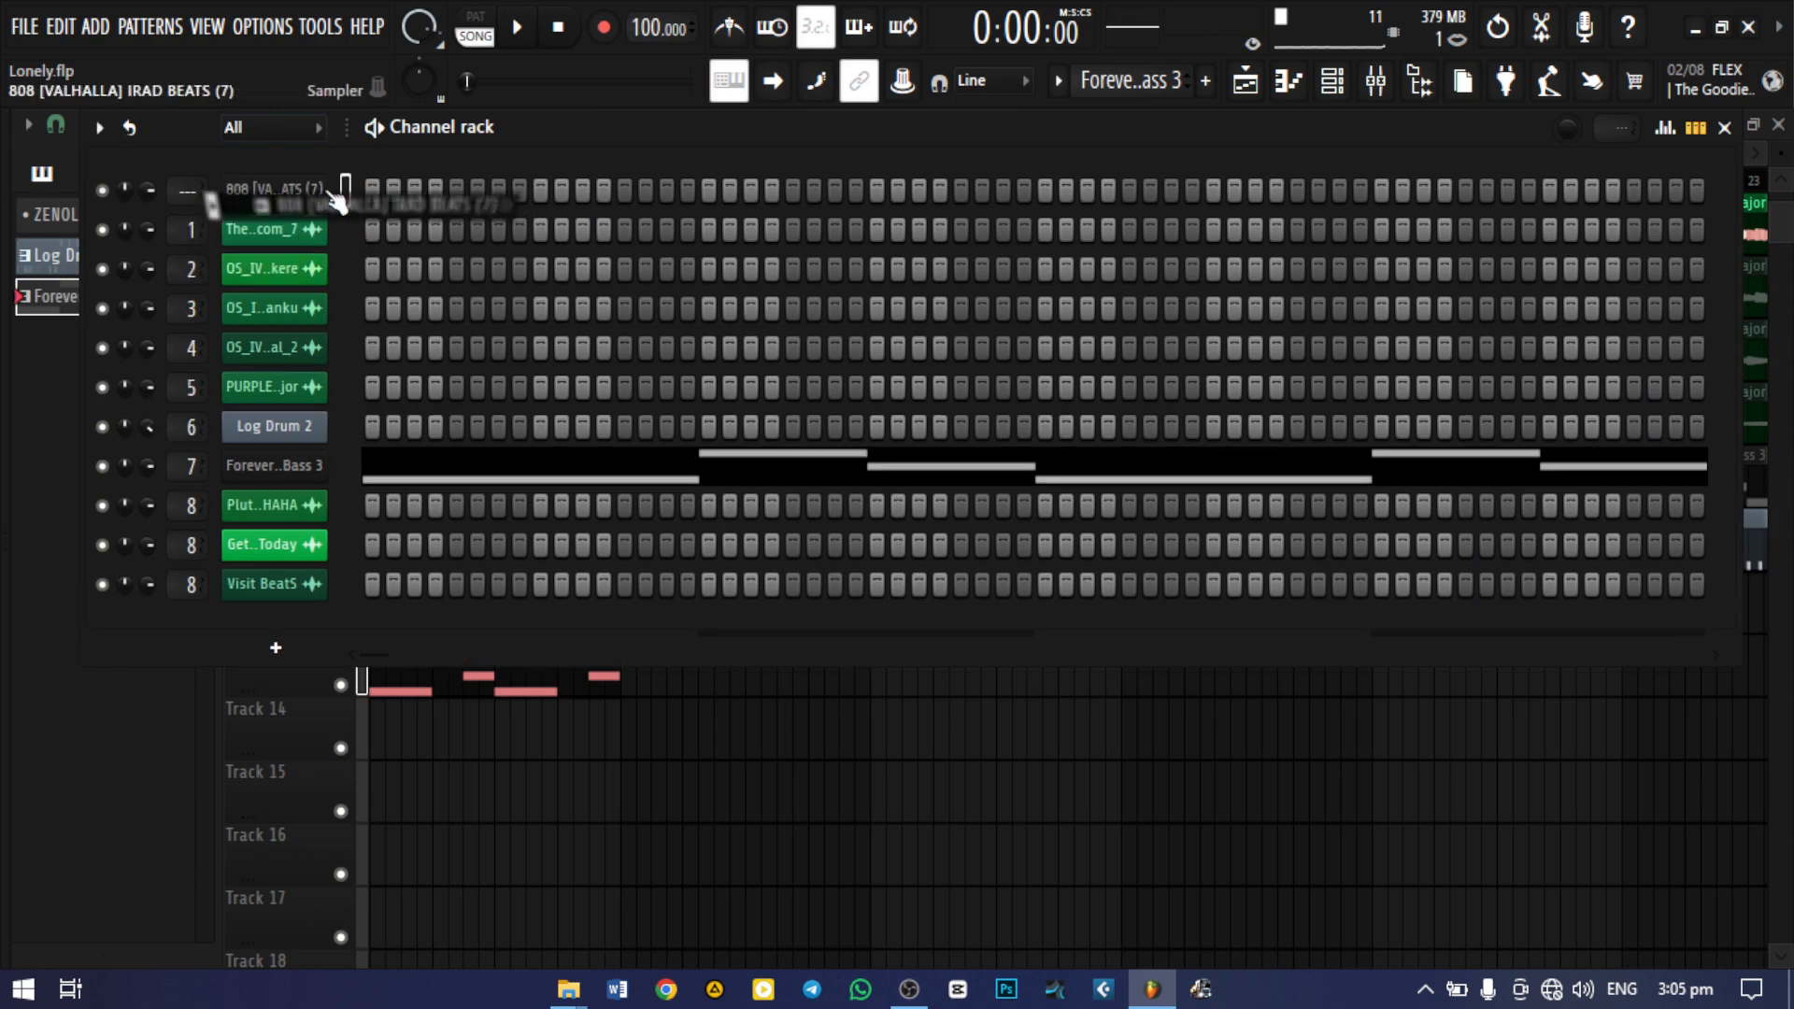
Copy the Bass 3 channel's notes to the 808 [VALHALLA] channel and mute the Bass 3 channel
right_click(347, 458)
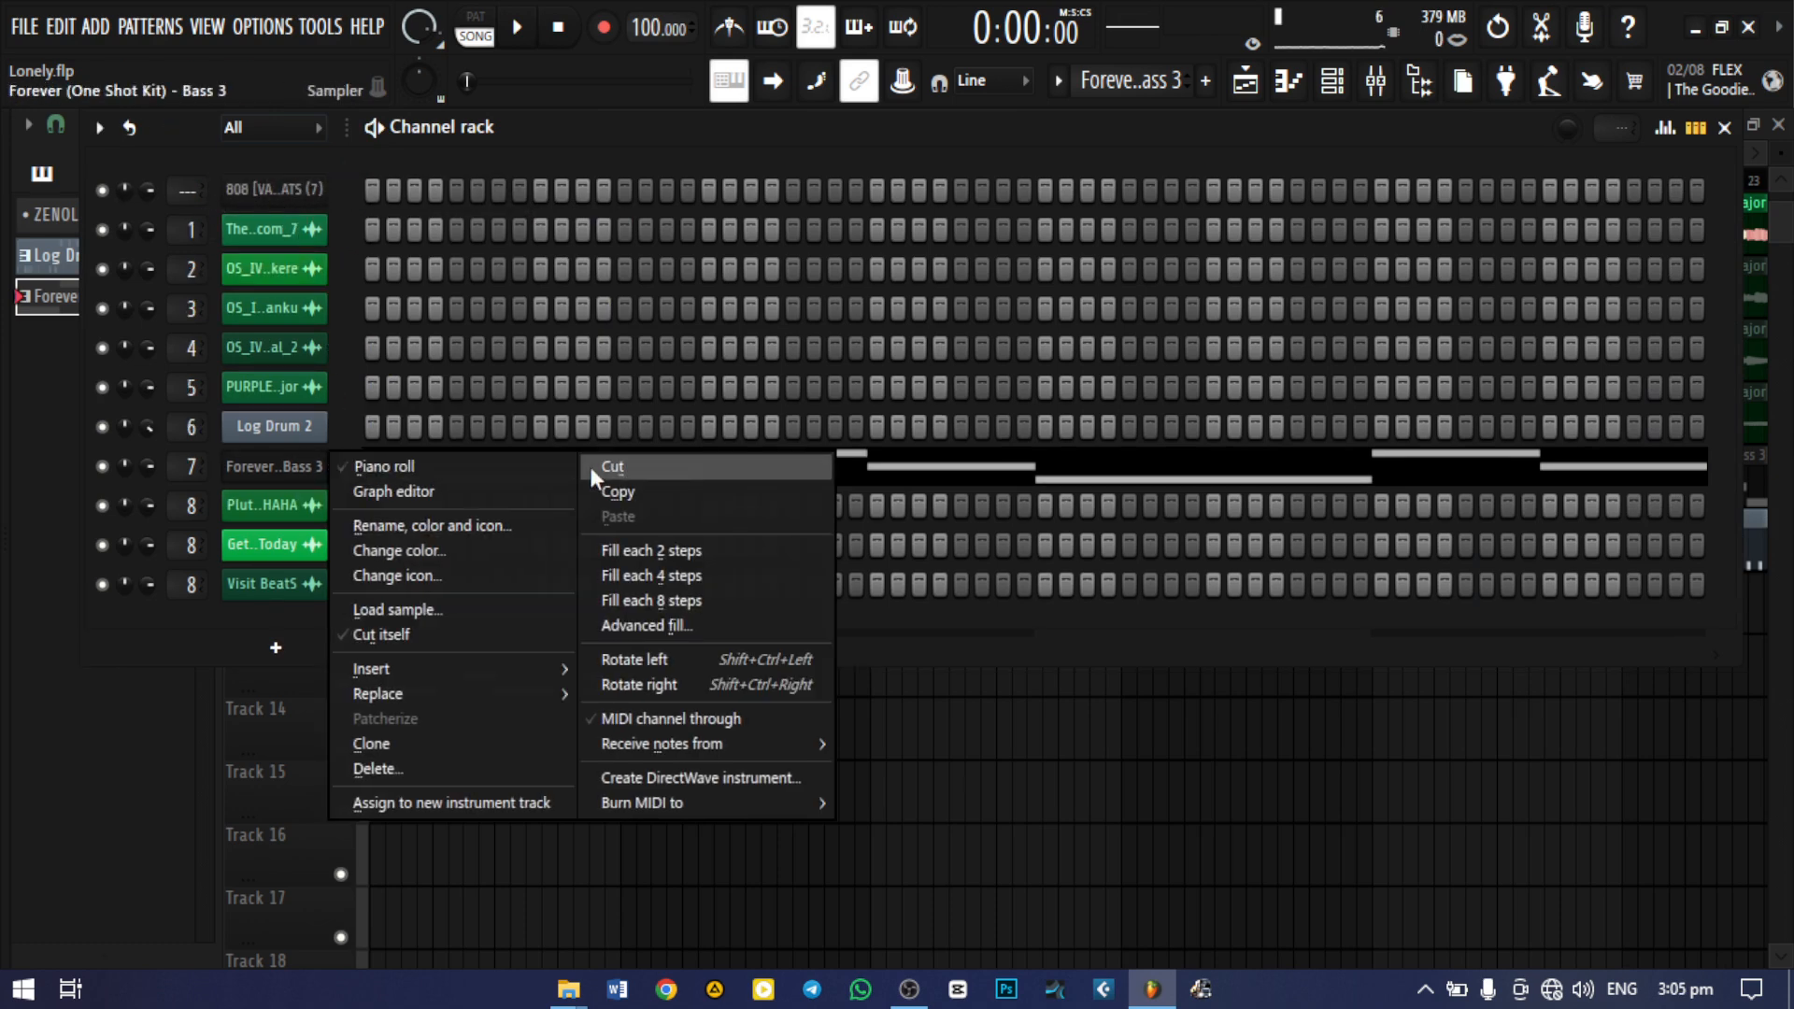
left_click(617, 491)
right_click(280, 190)
left_click(598, 241)
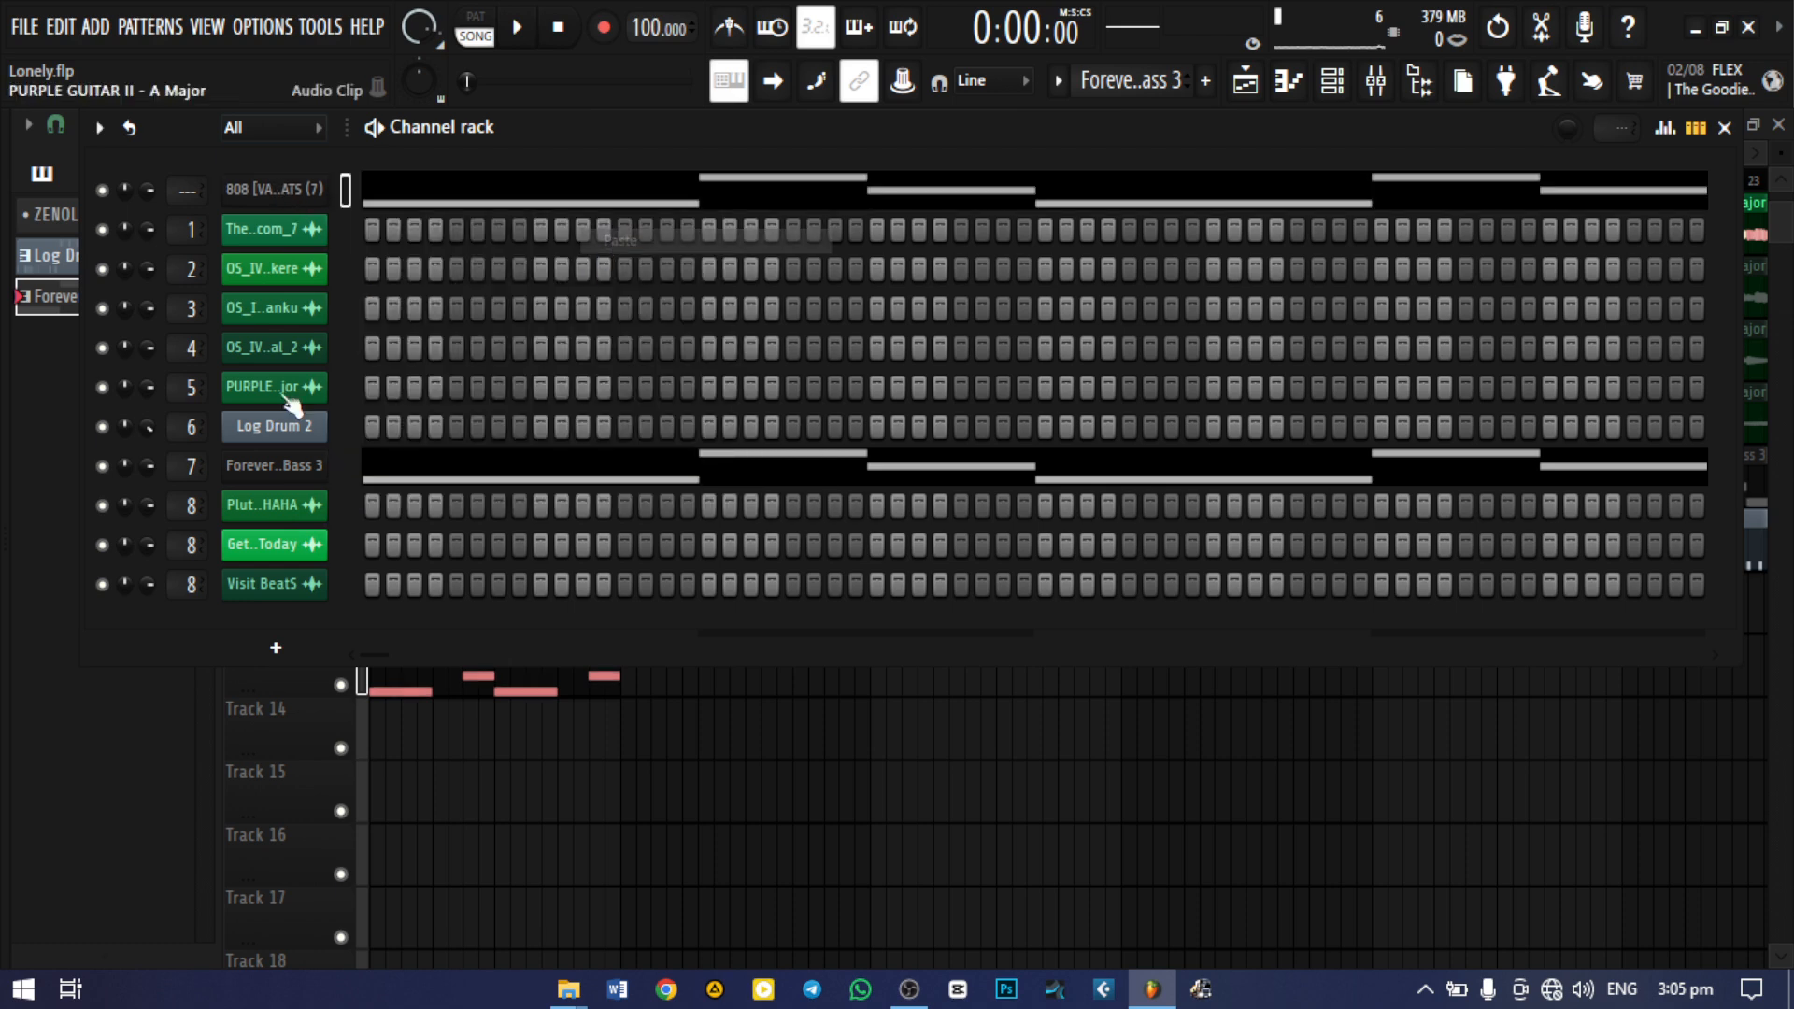
left_click(101, 465)
Inspect the 808 [VALHALLA] channel's sampler settings and volume envelope
left_click(269, 189)
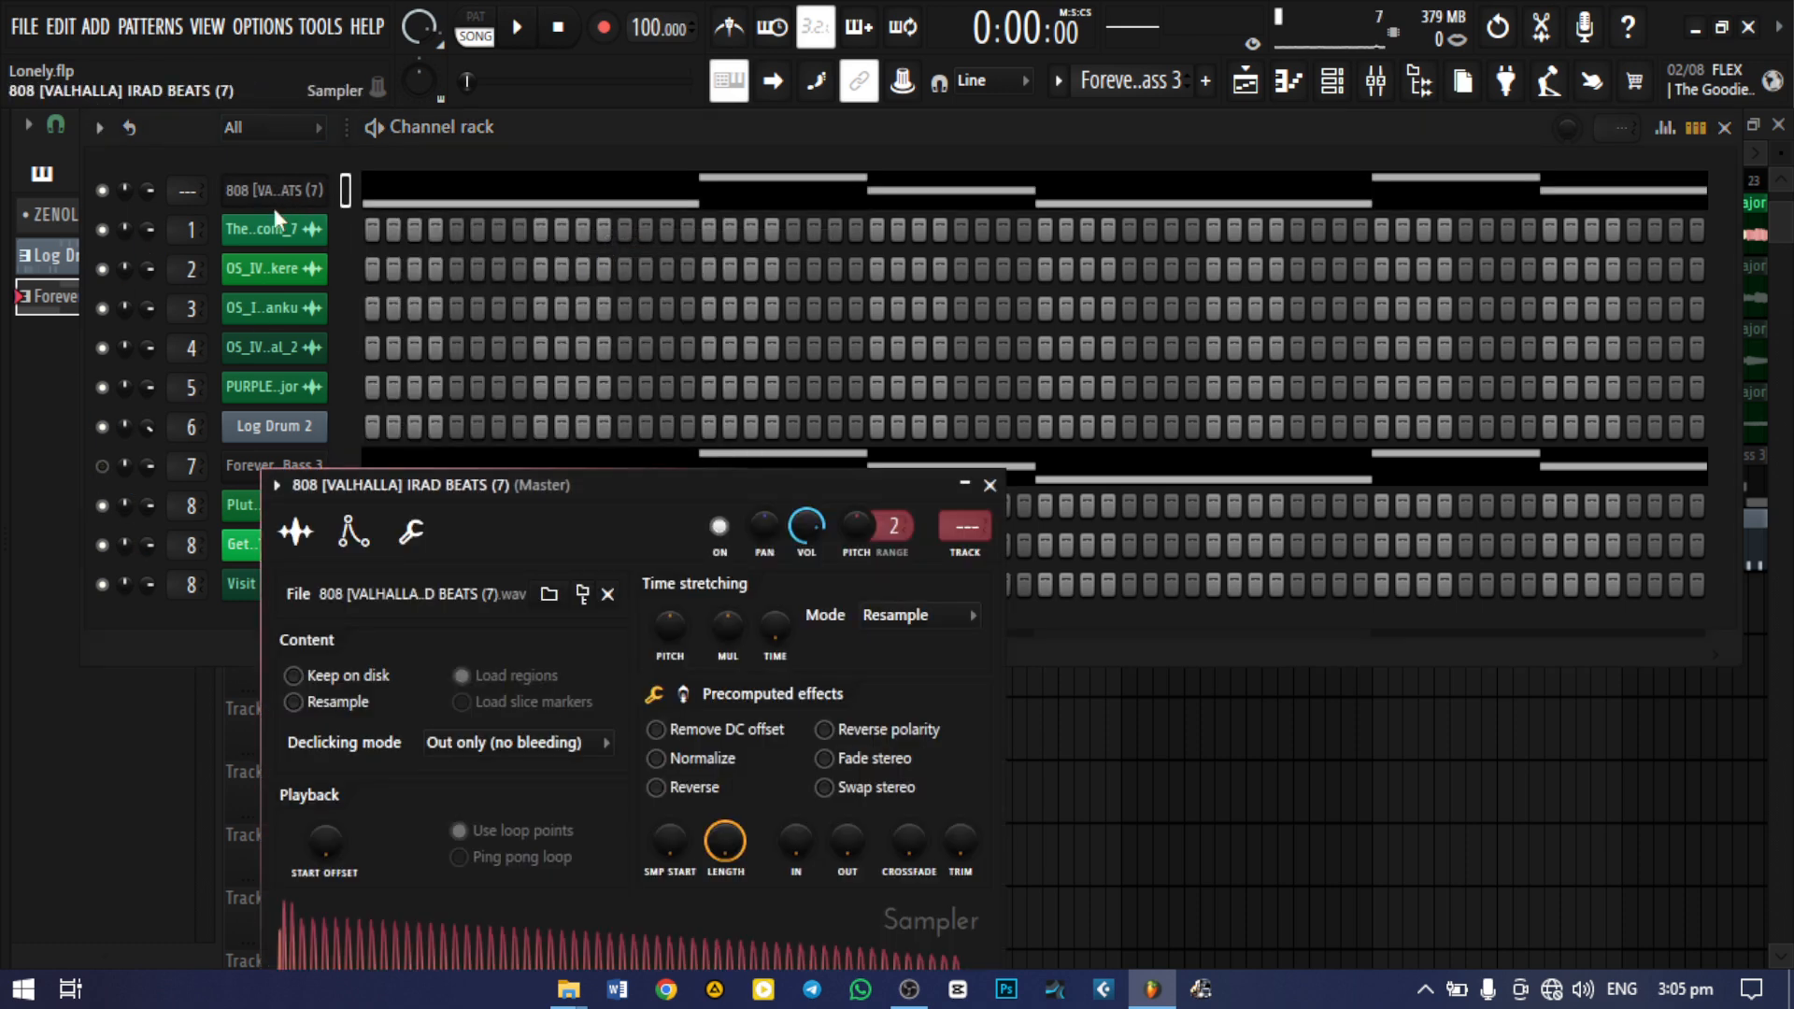
left_click_drag(603, 488, 698, 200)
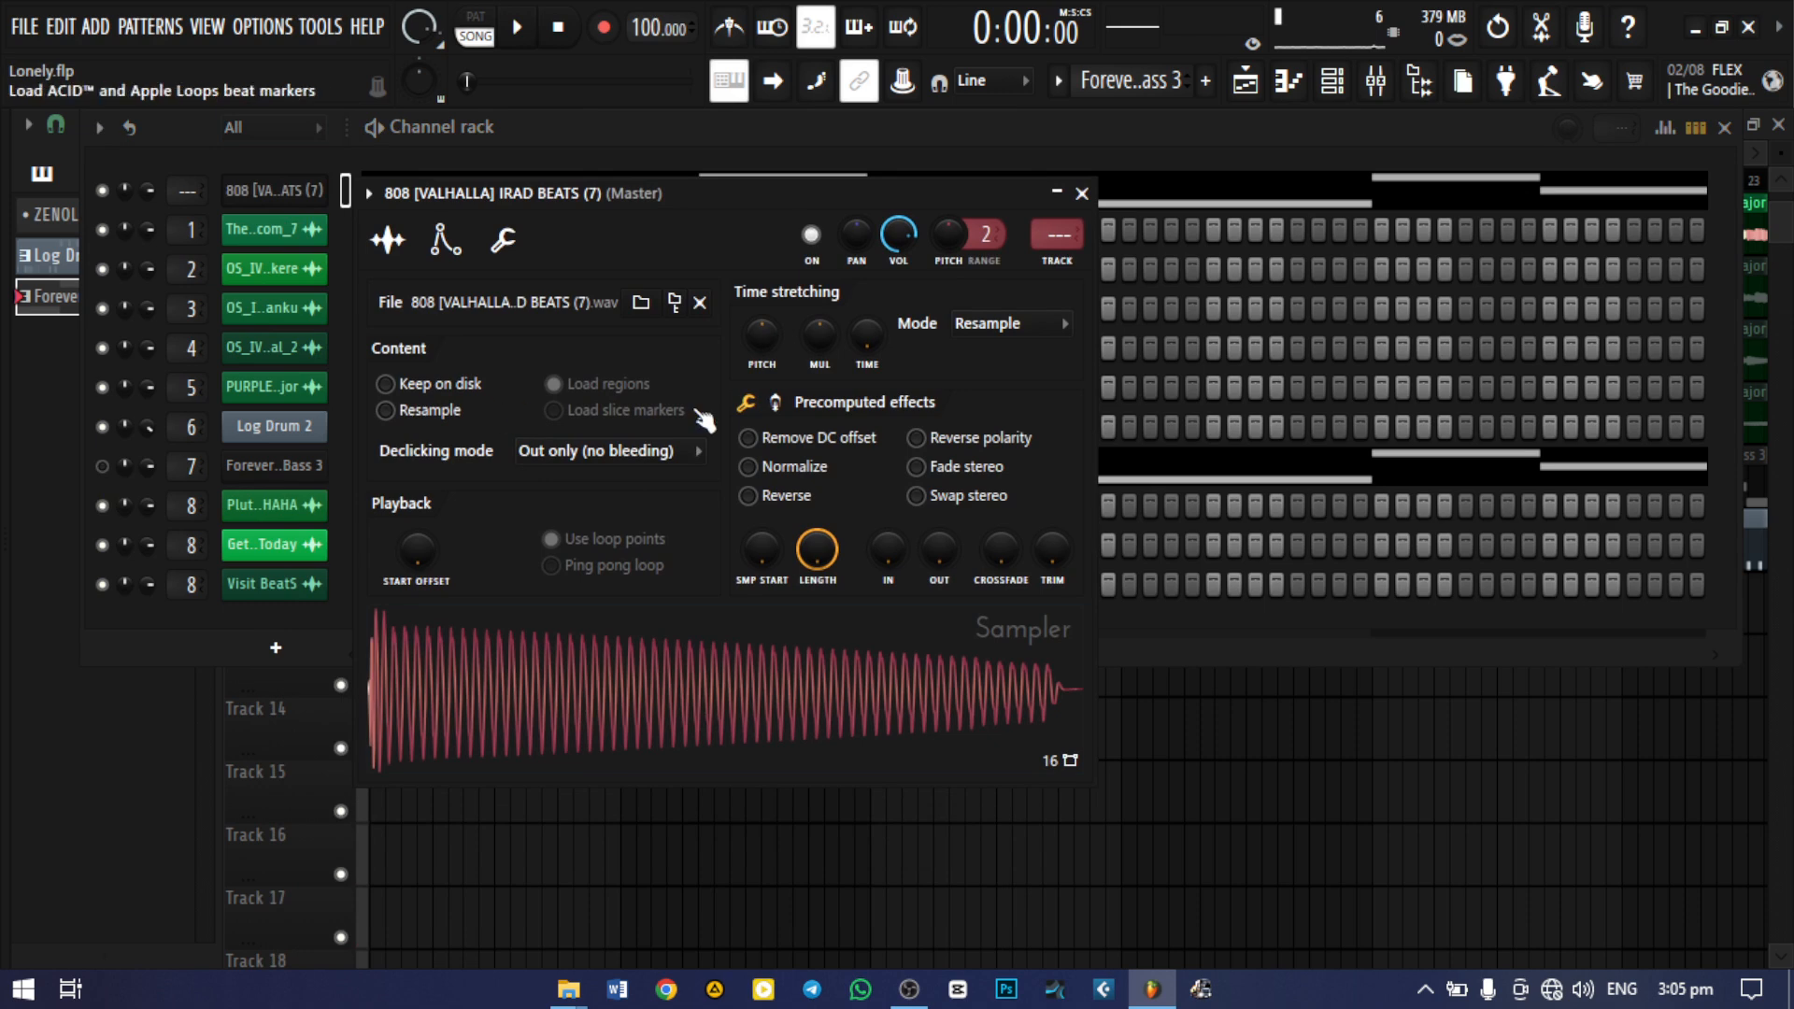
left_click(448, 239)
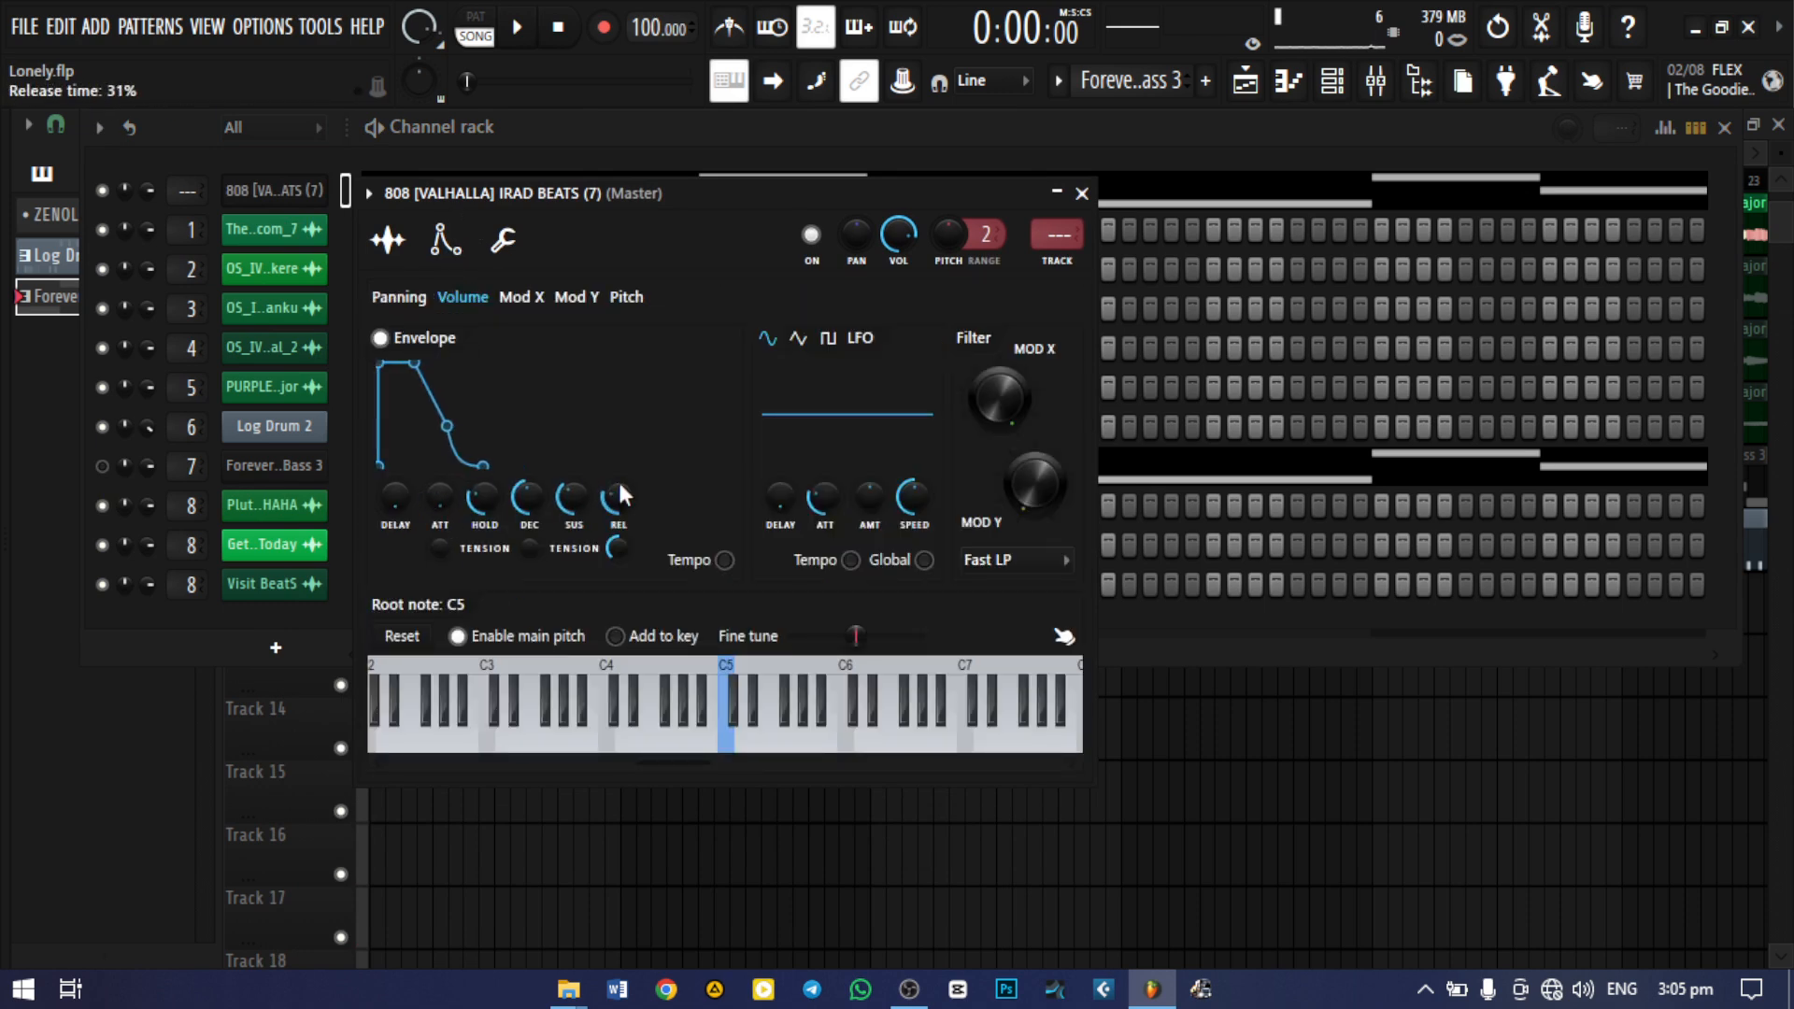
left_click(1082, 193)
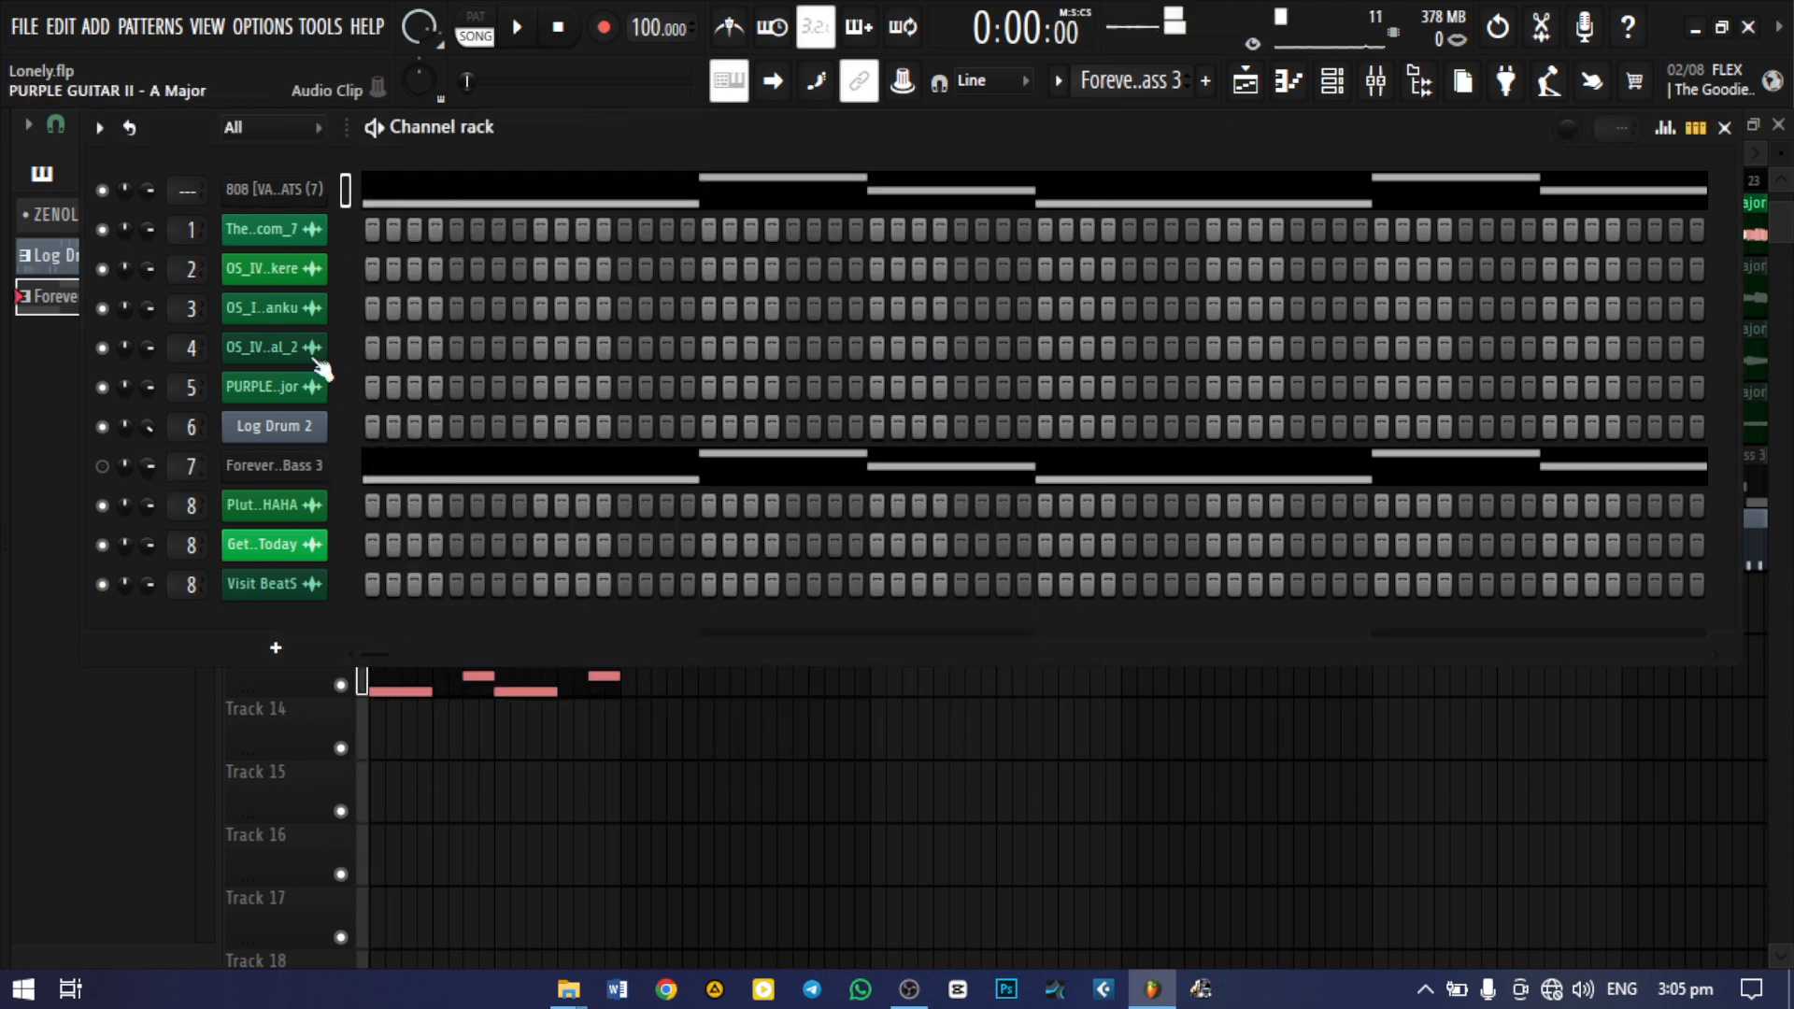
Switch playback to pattern mode and audition the 808 bass line
left_click(475, 17)
key("space")
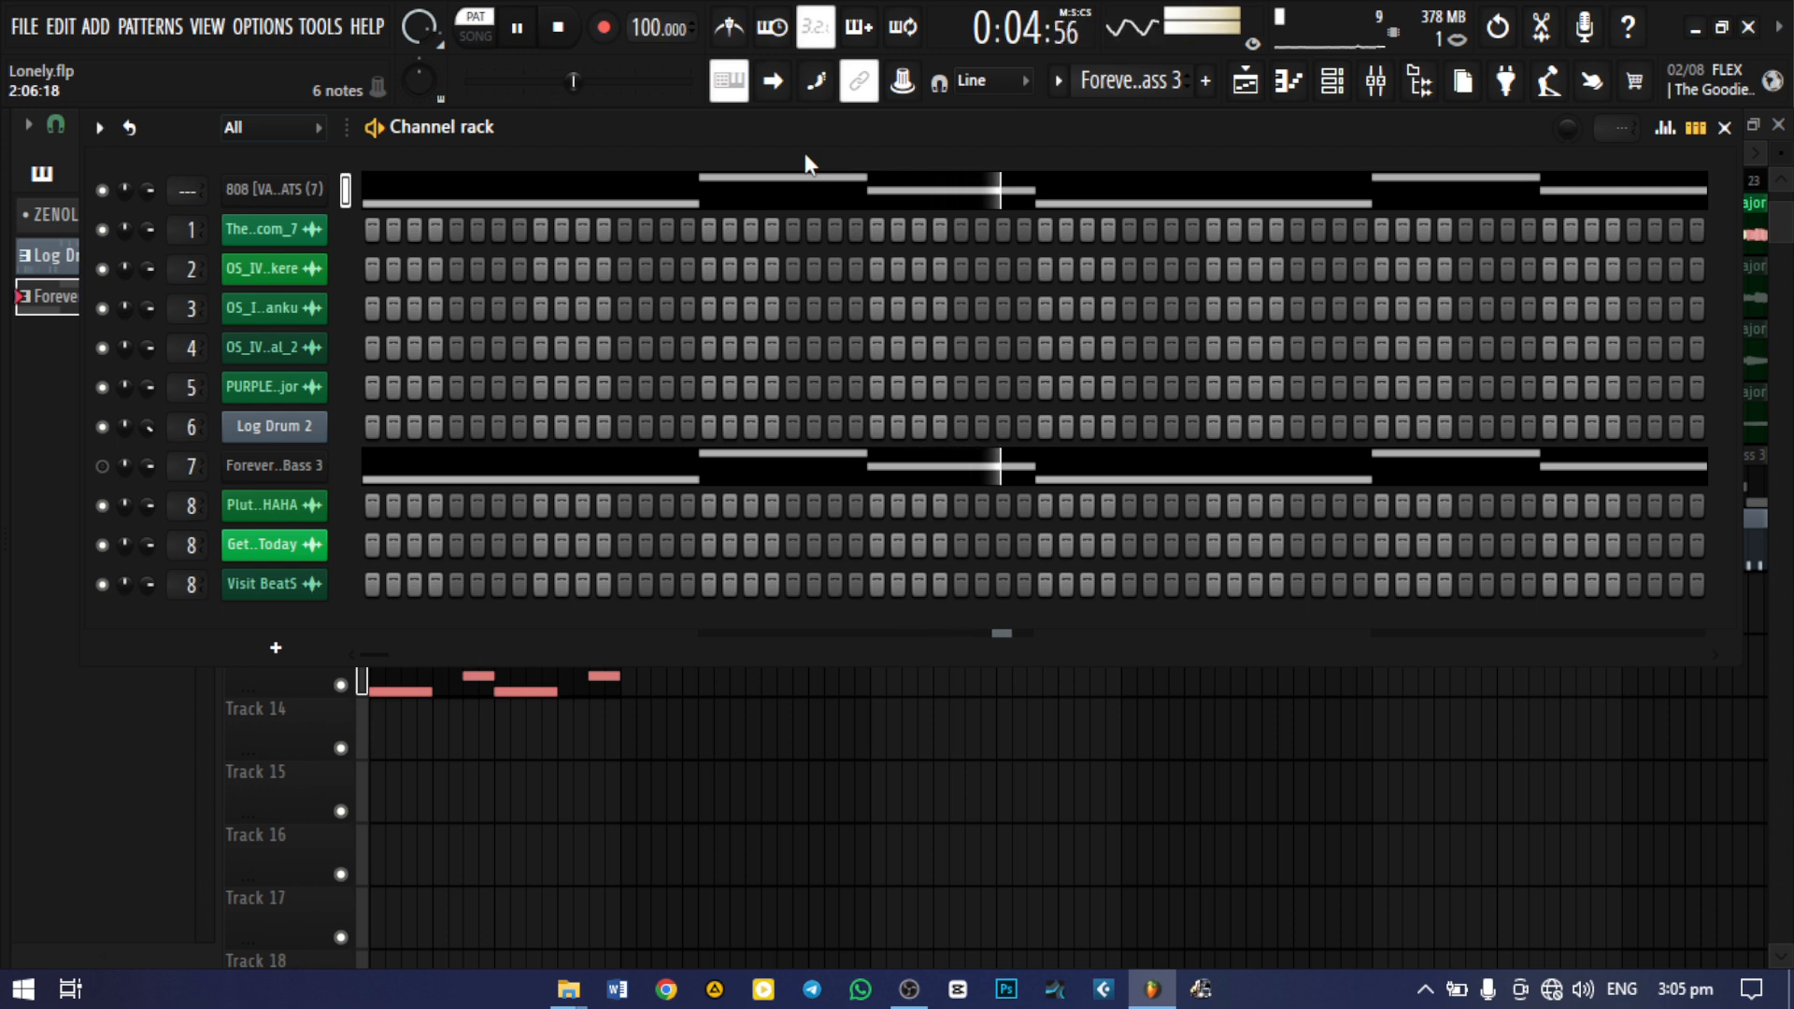
key("space")
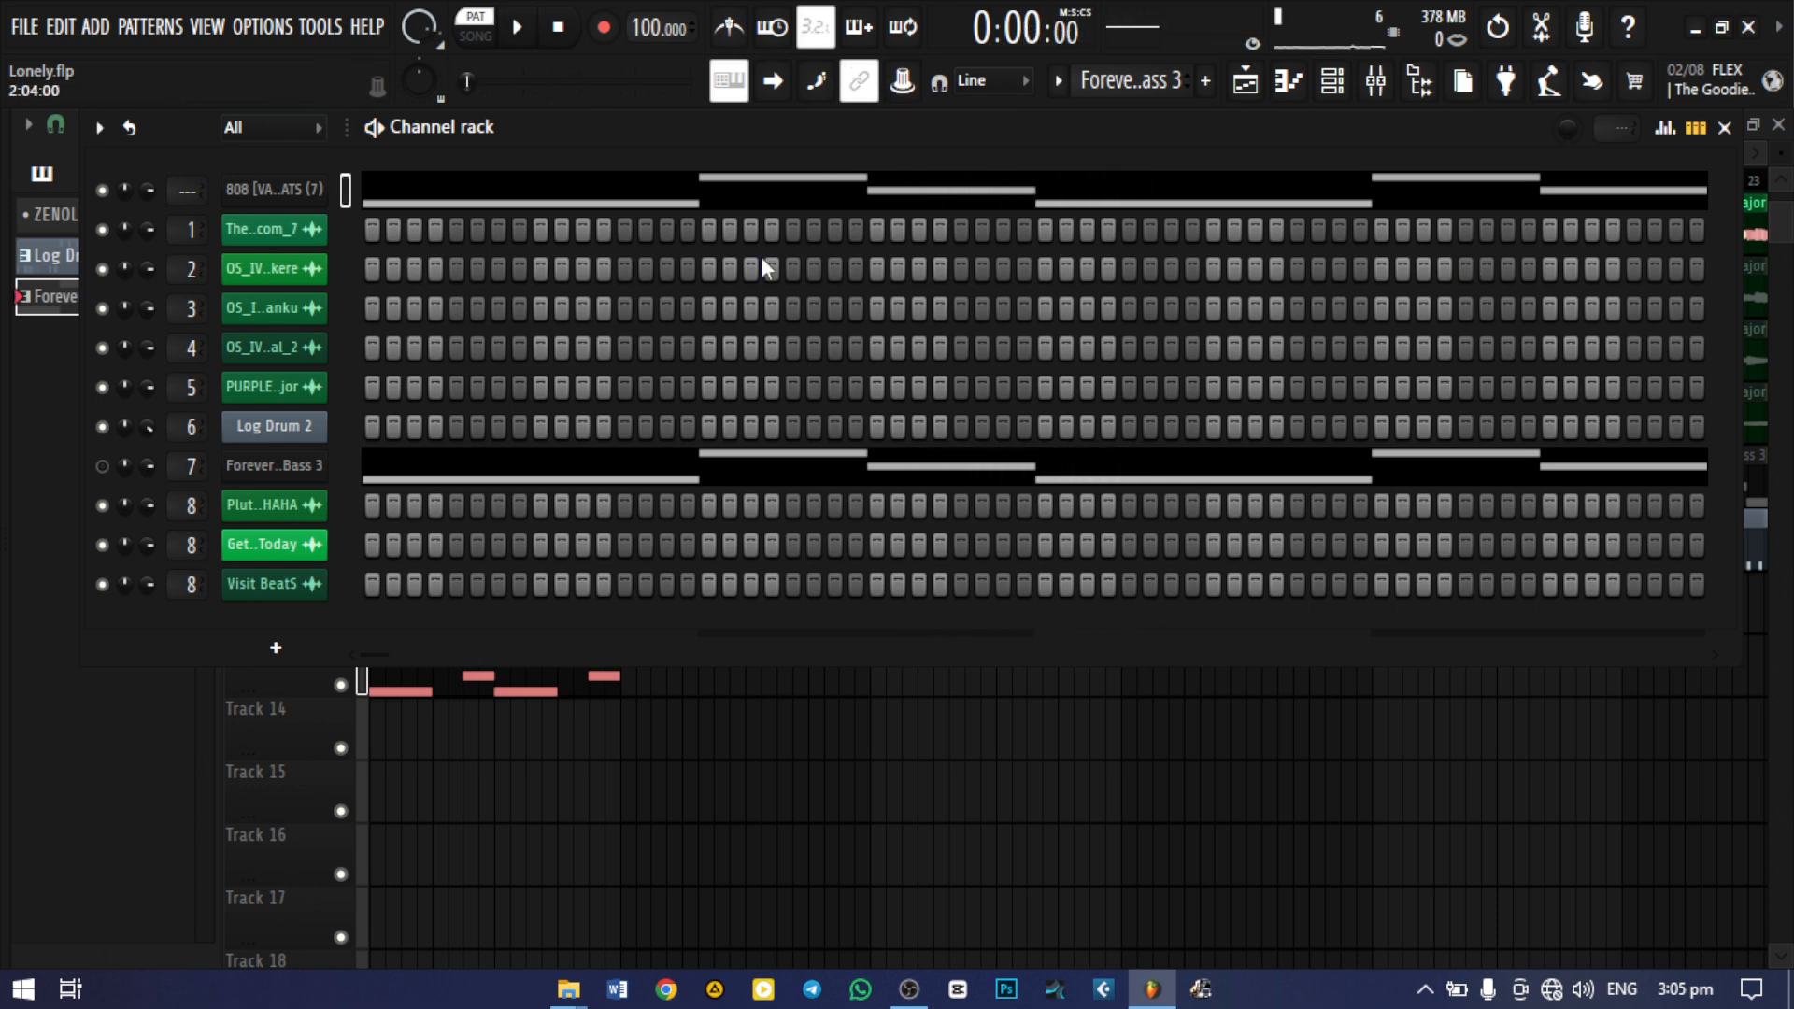
Cut the 808 channel's notes out of the Bass 3 pattern and paste them into the new Pattern 7
right_click(316, 191)
left_click(637, 191)
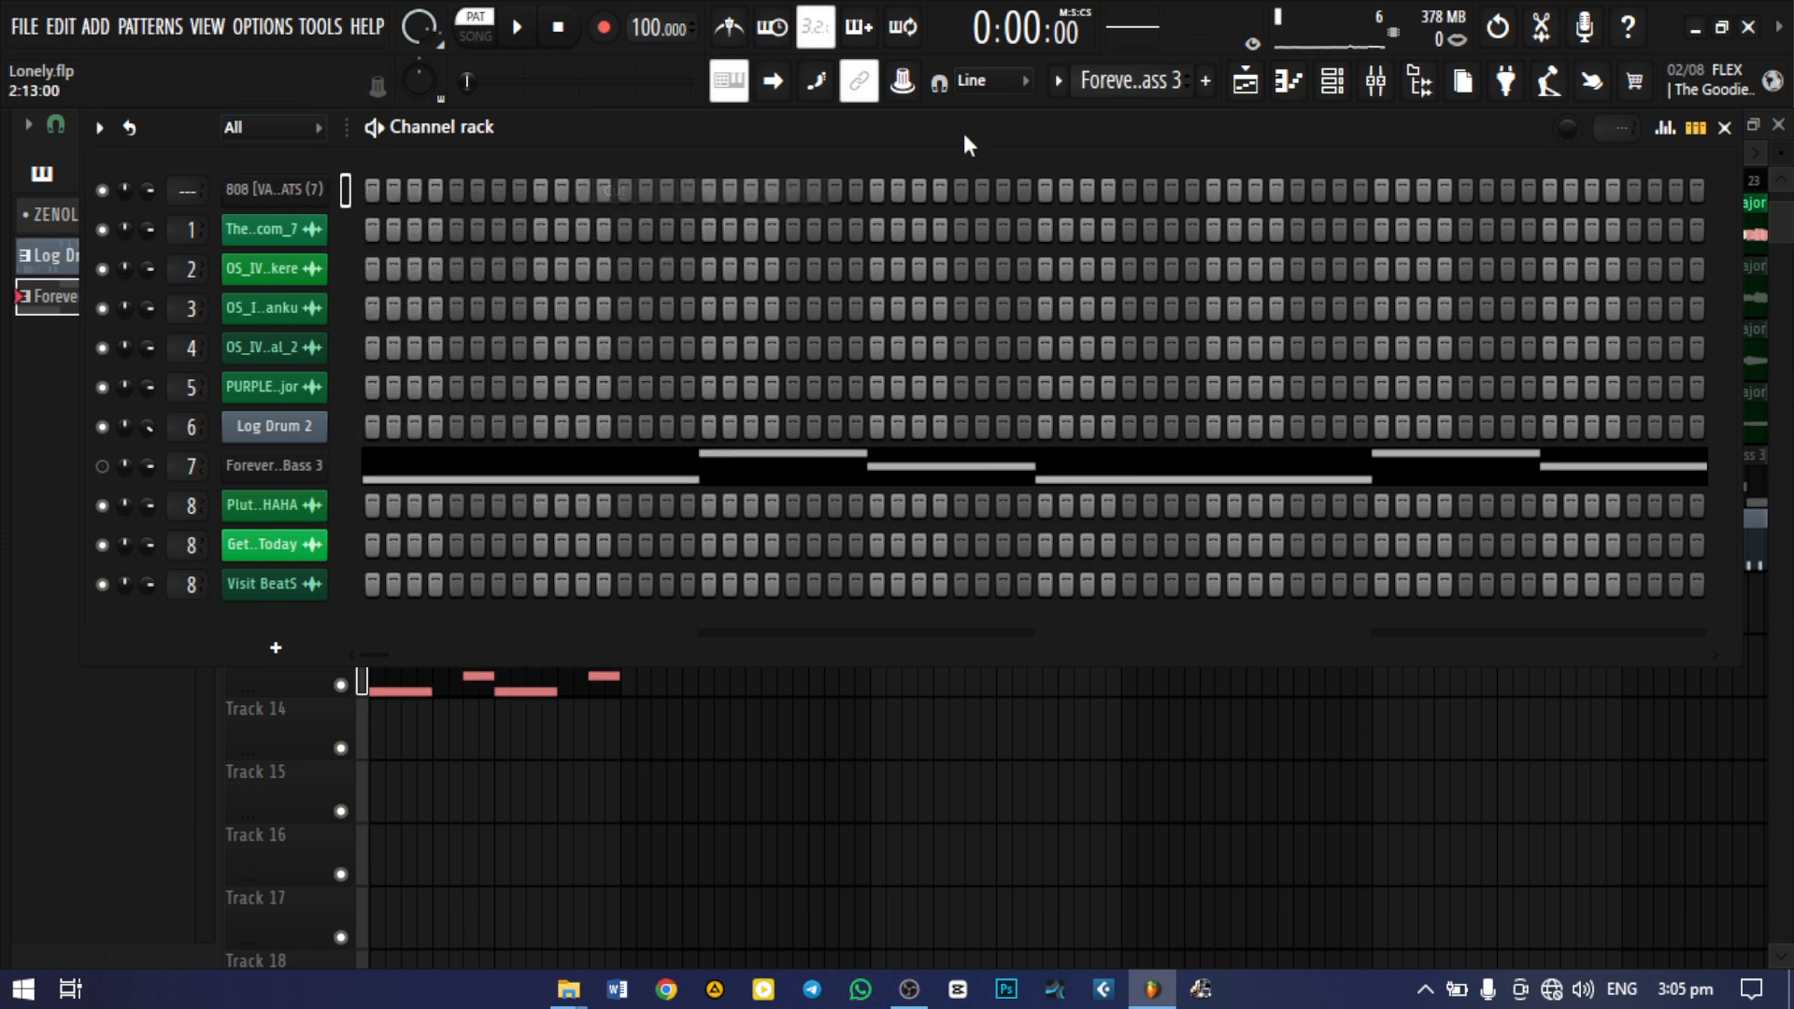
scroll(1133, 82, "down", 1)
right_click(300, 181)
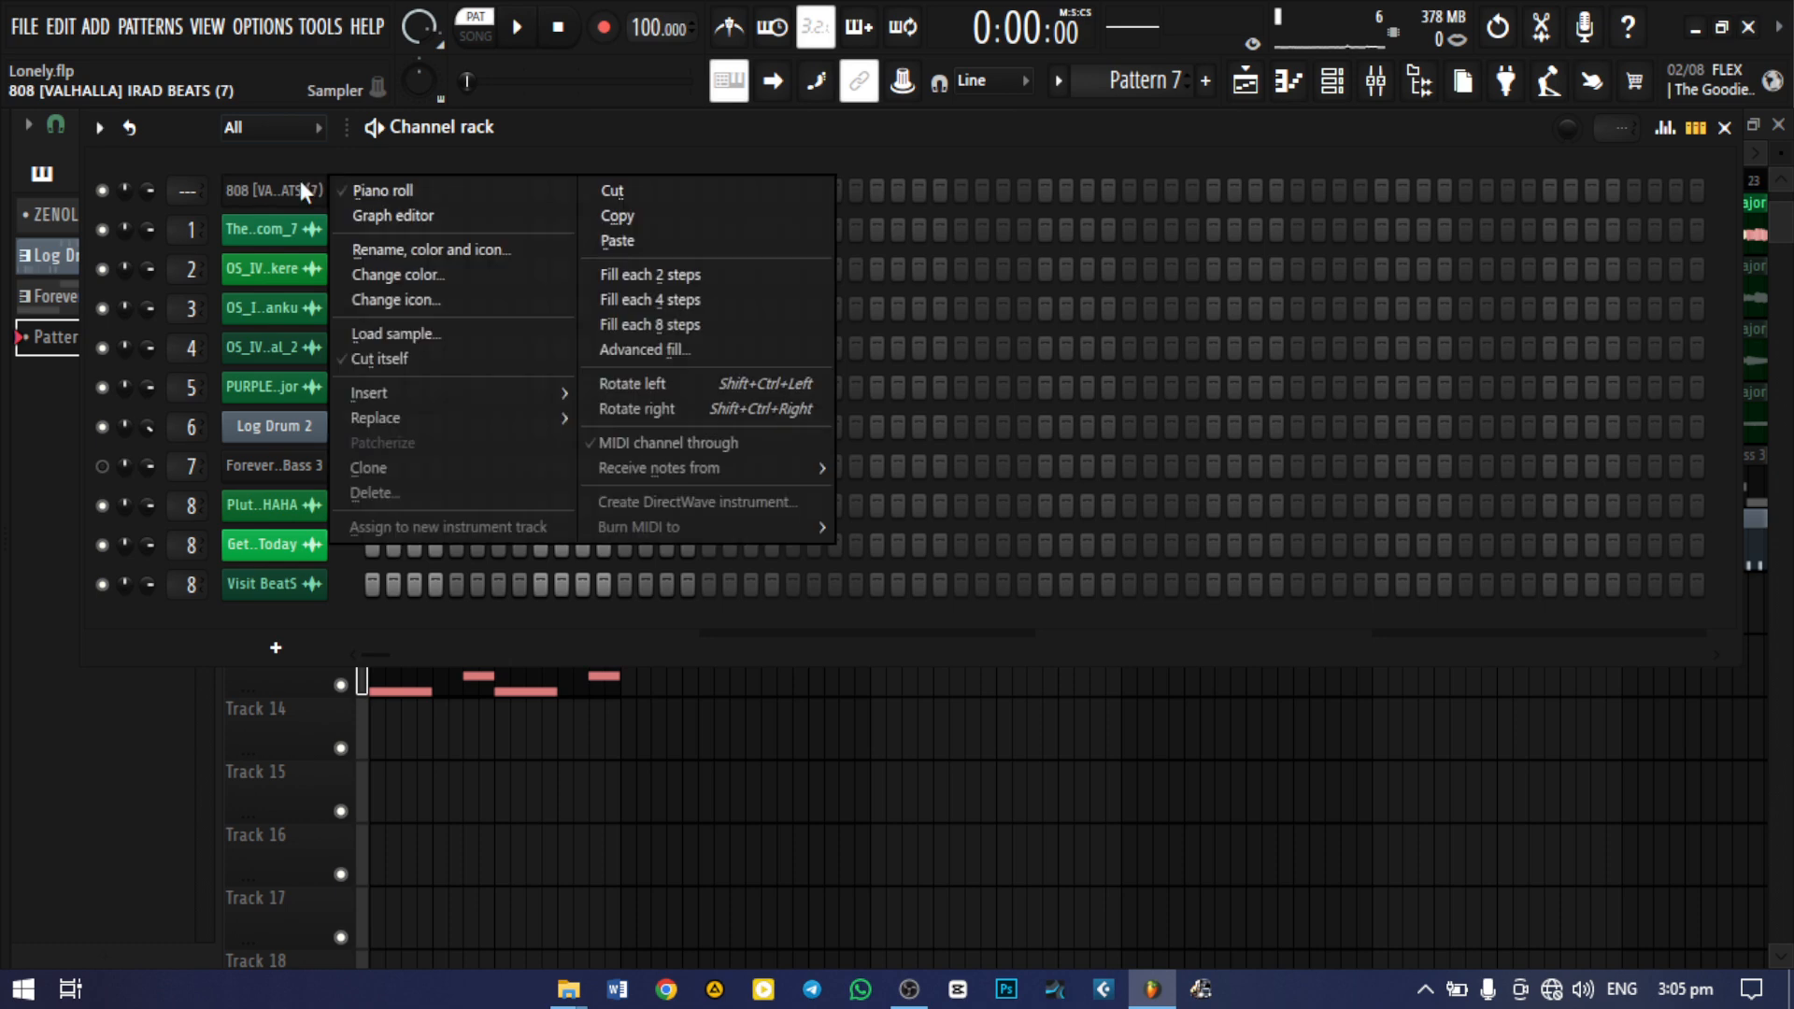
left_click(731, 243)
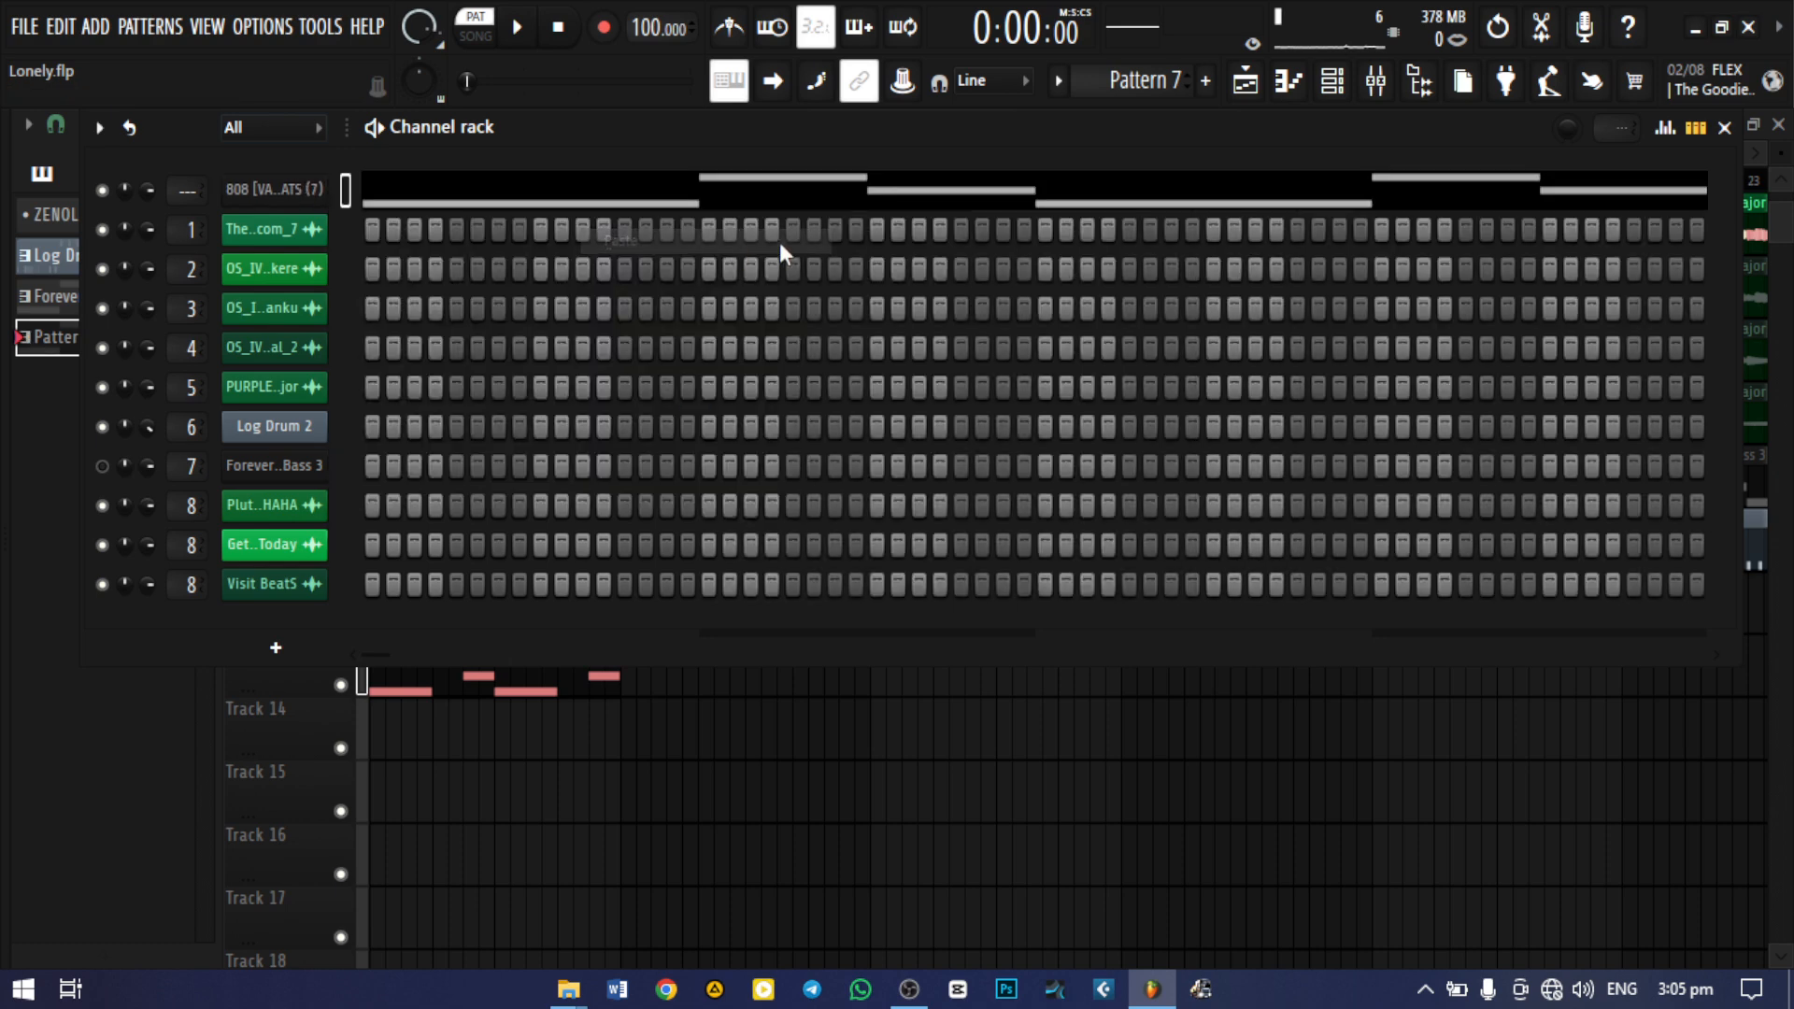
Delete the Bass 3 clip from Track 13 and place Pattern 7 at bar 1 on Track 14
left_click(1724, 127)
right_click(557, 644)
left_click(409, 745)
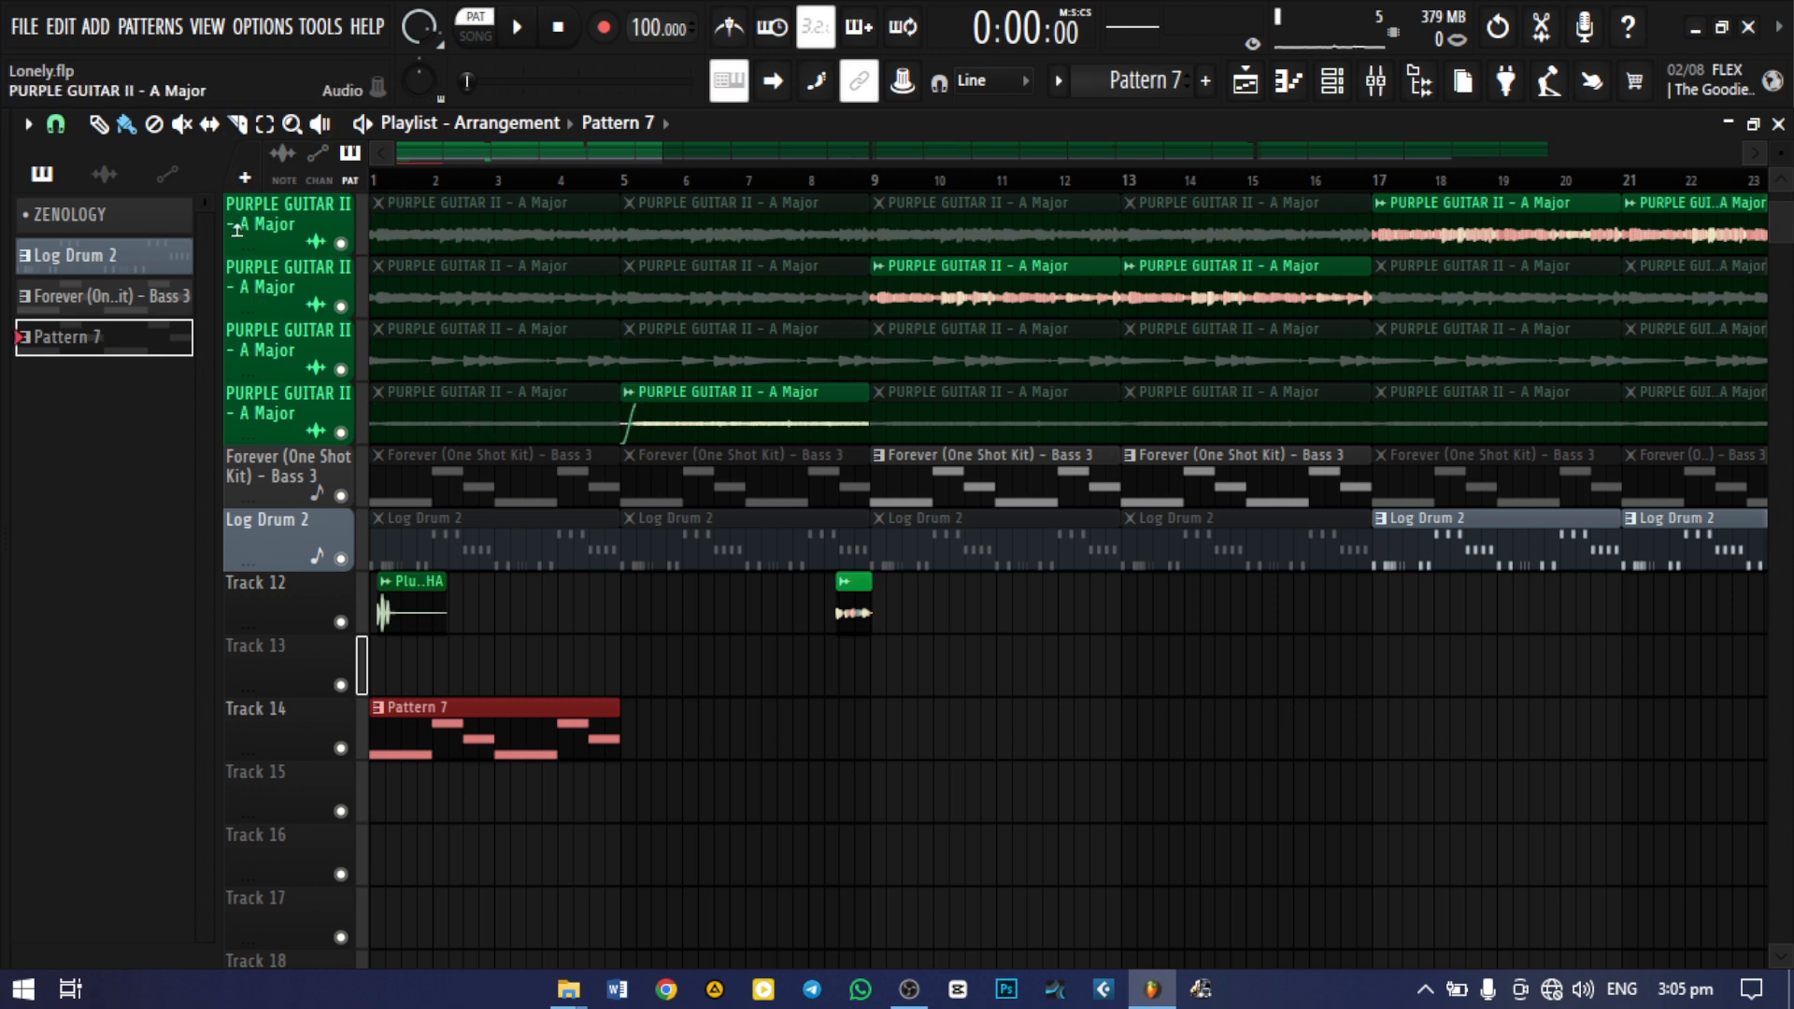
Rename Pattern 7 as 808 Lonely
left_click(155, 29)
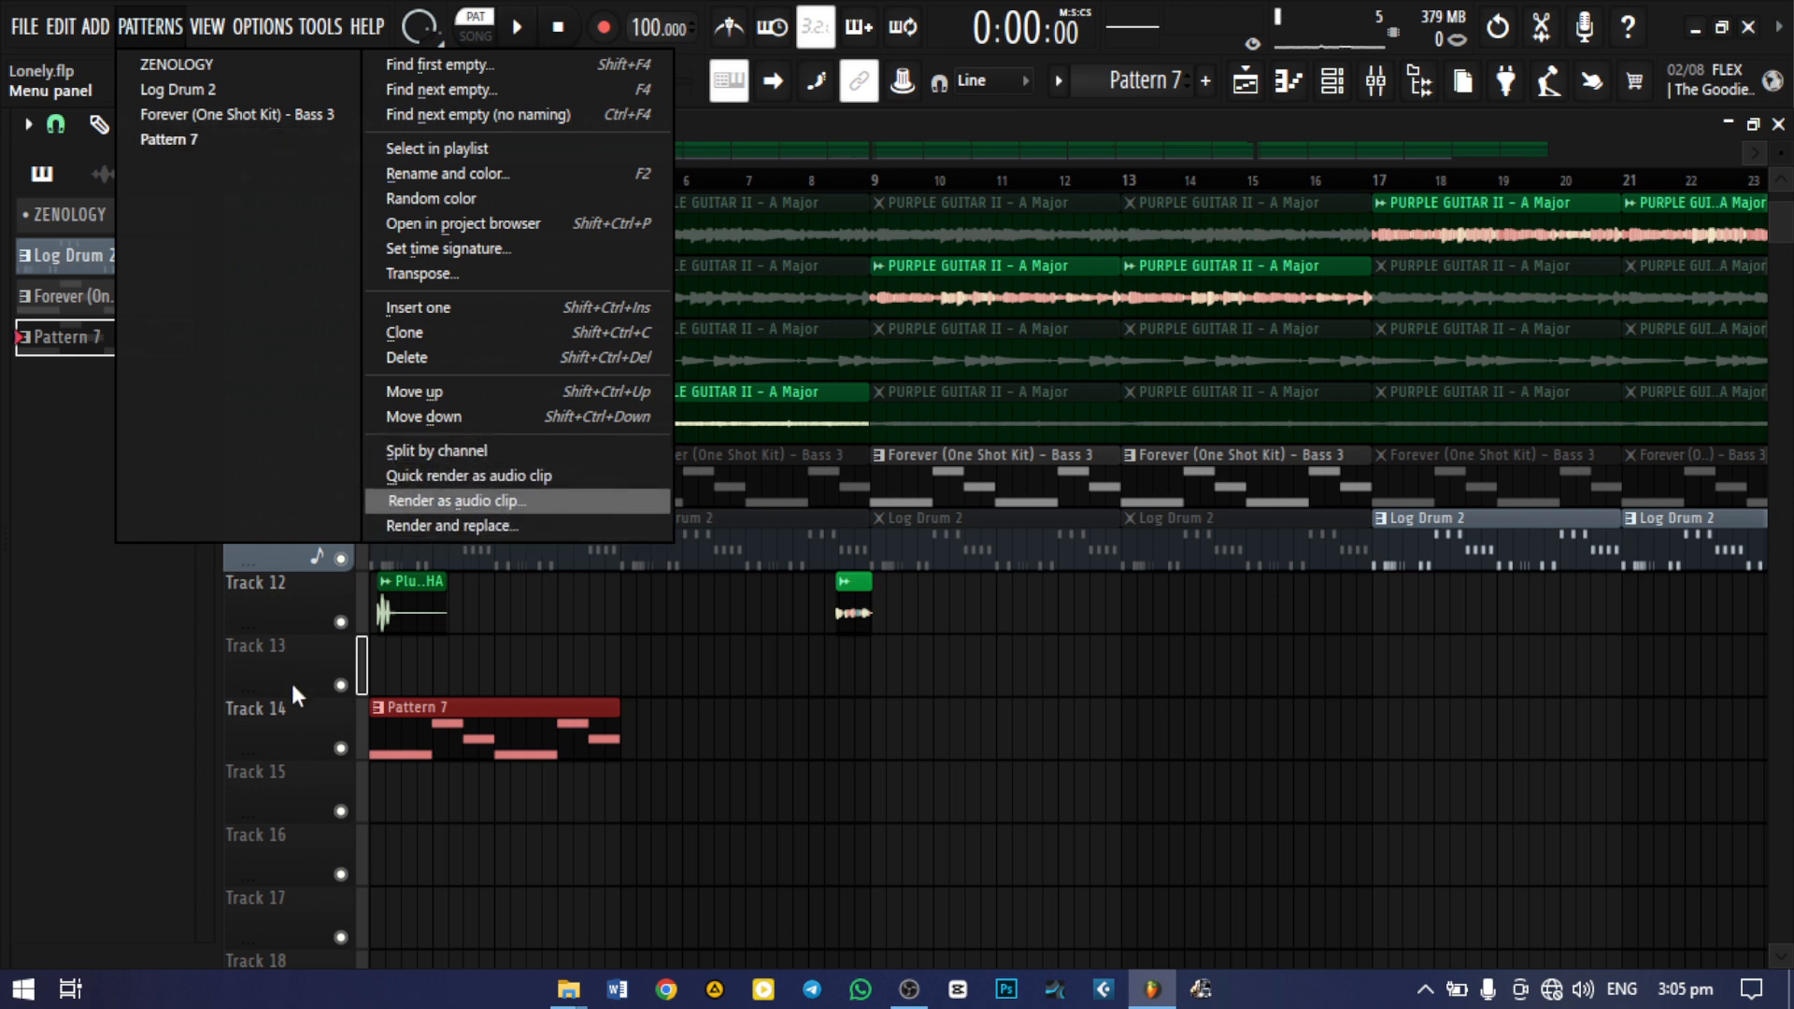
left_click(292, 739)
left_click(377, 717)
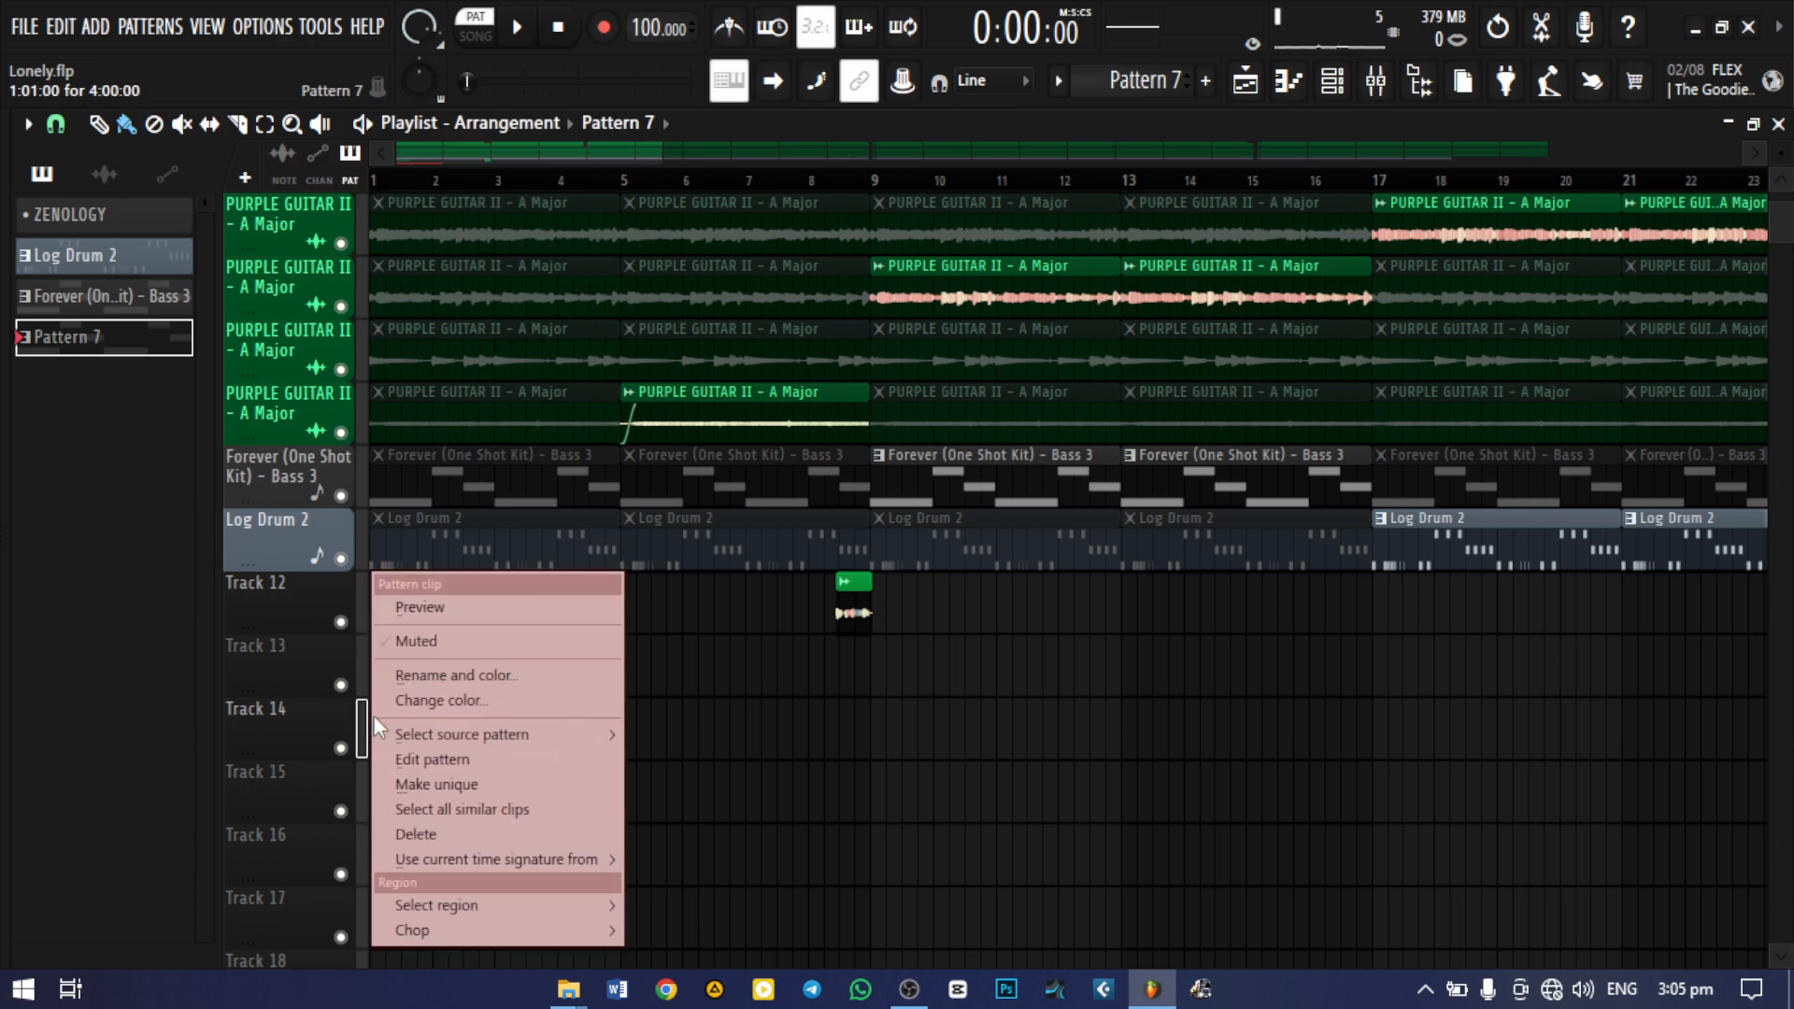
left_click(472, 680)
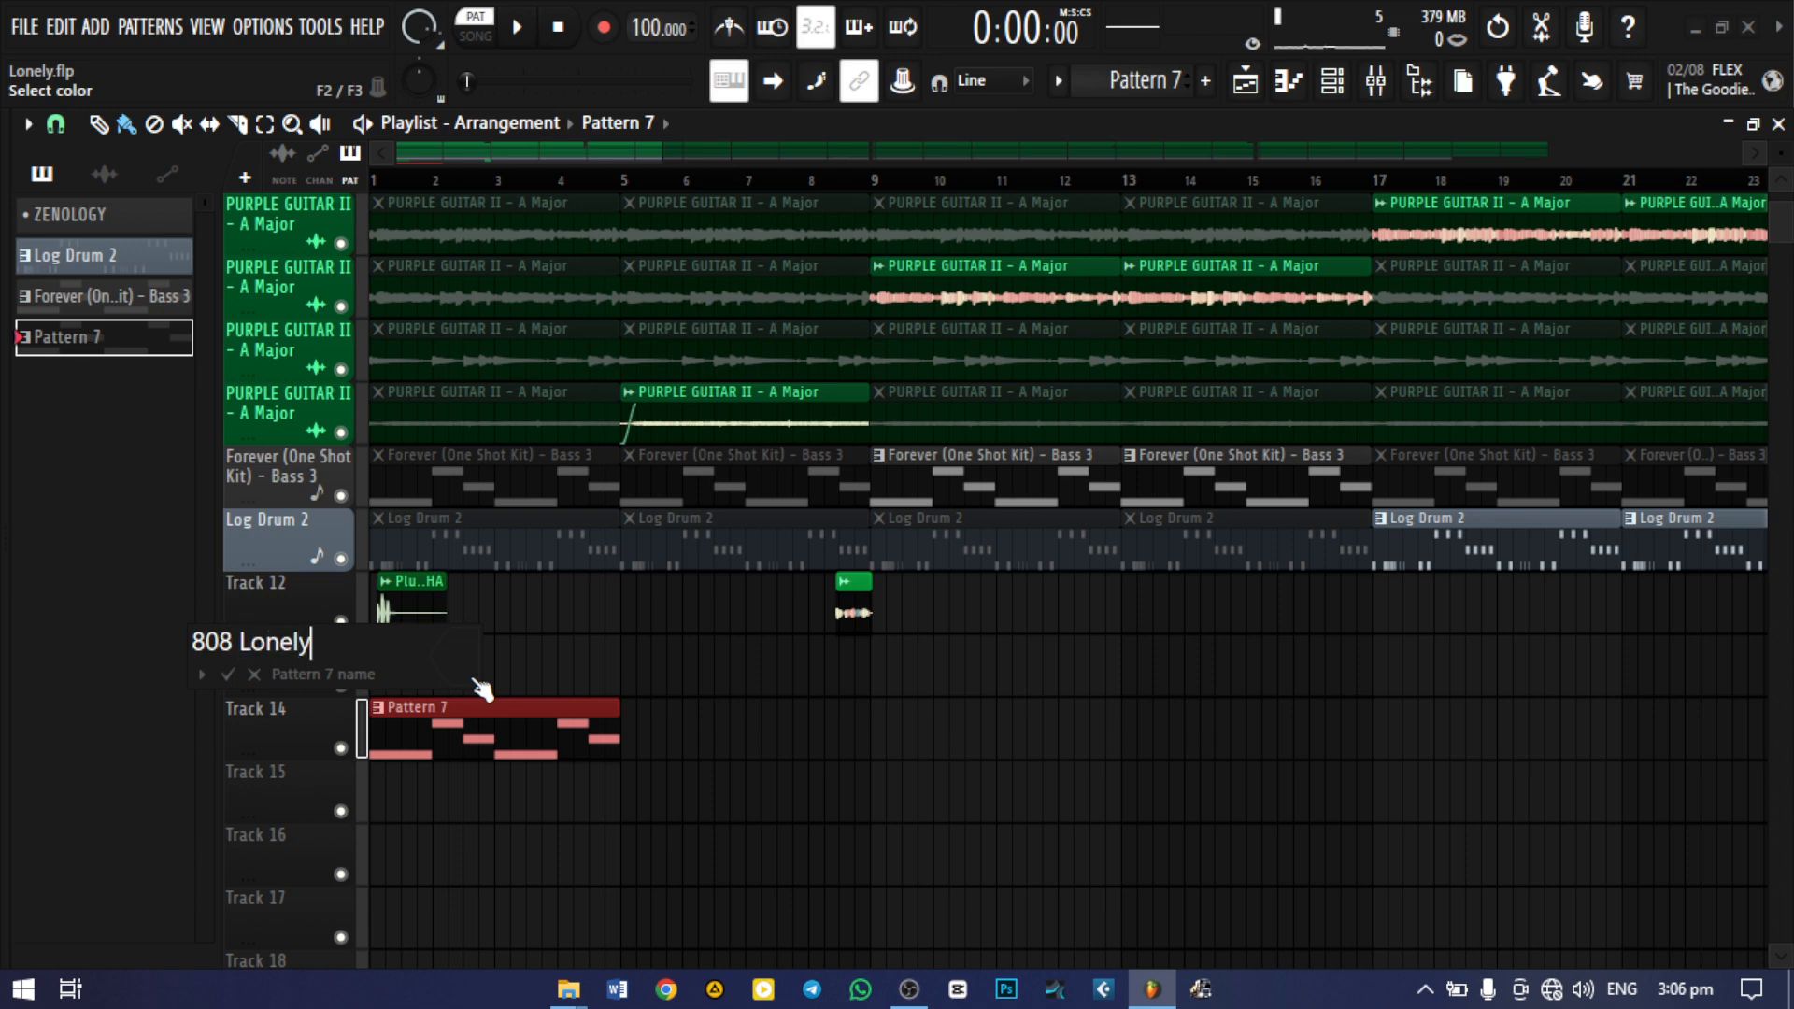
key("Return")
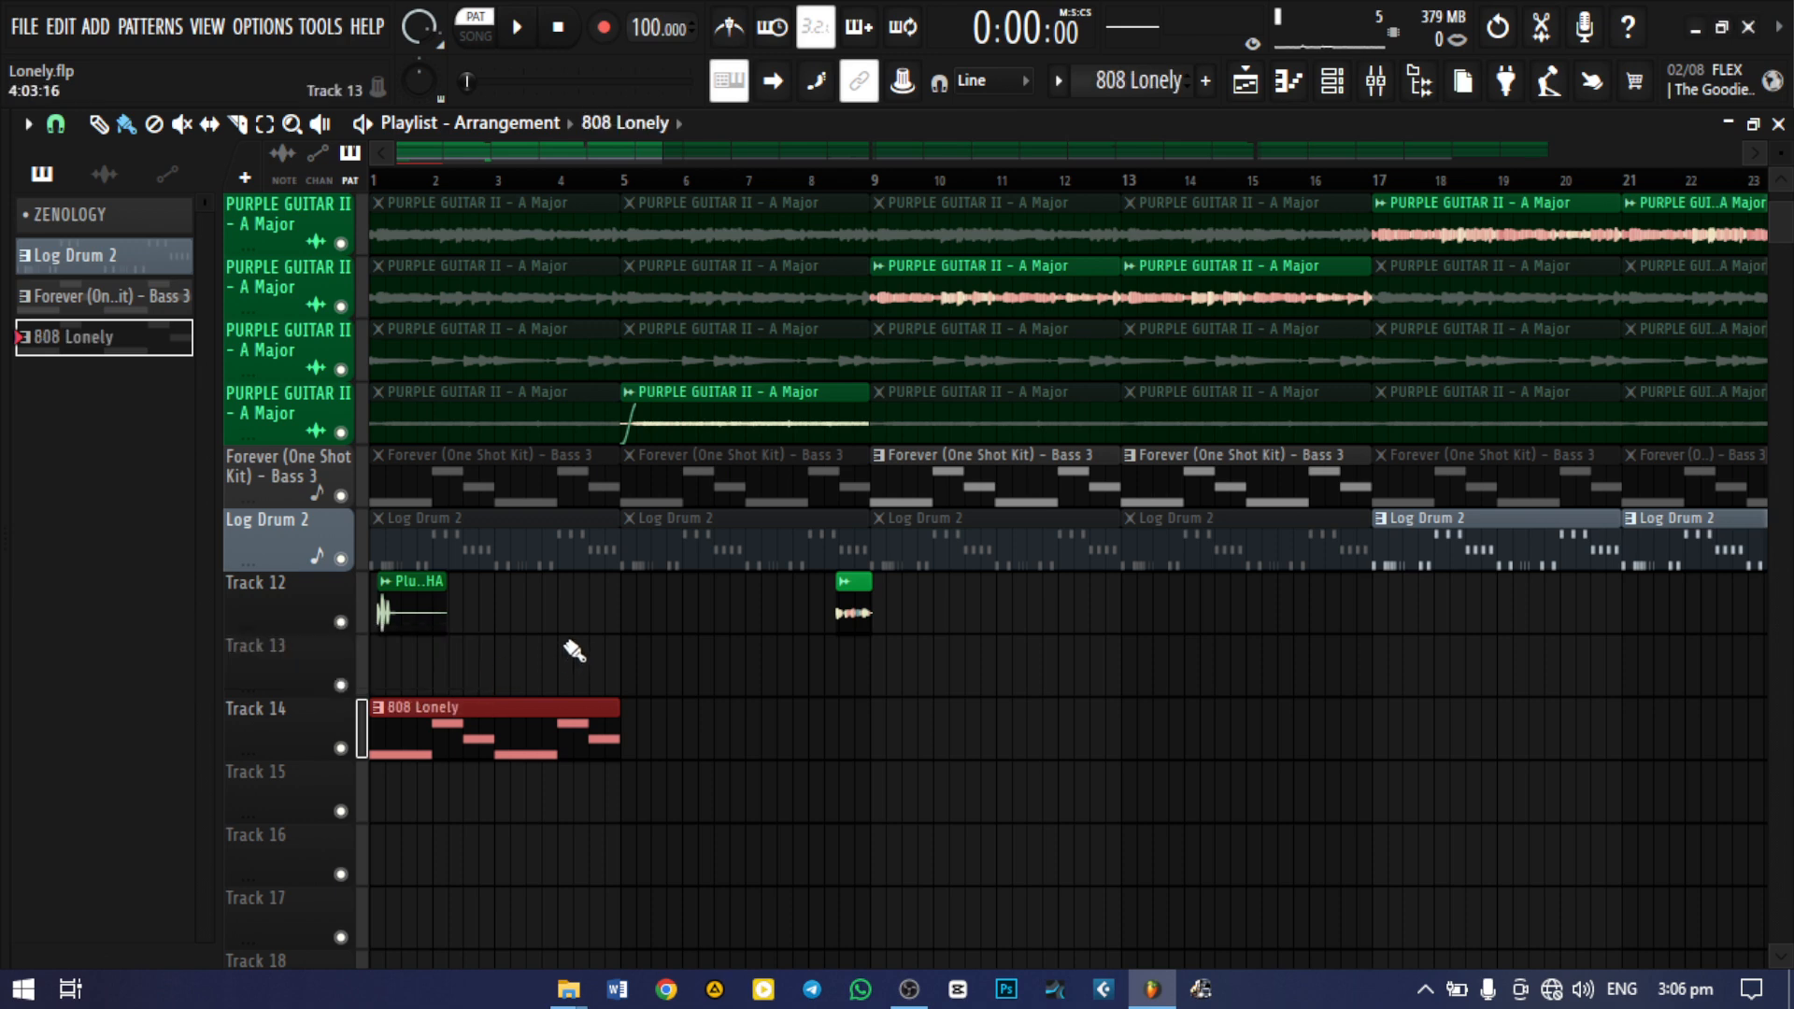
Render the 808 Lonely pattern as a 16Bit int stereo WAV and replace its playlist clip with the audio
left_click(71, 26)
mouse_move(154, 36)
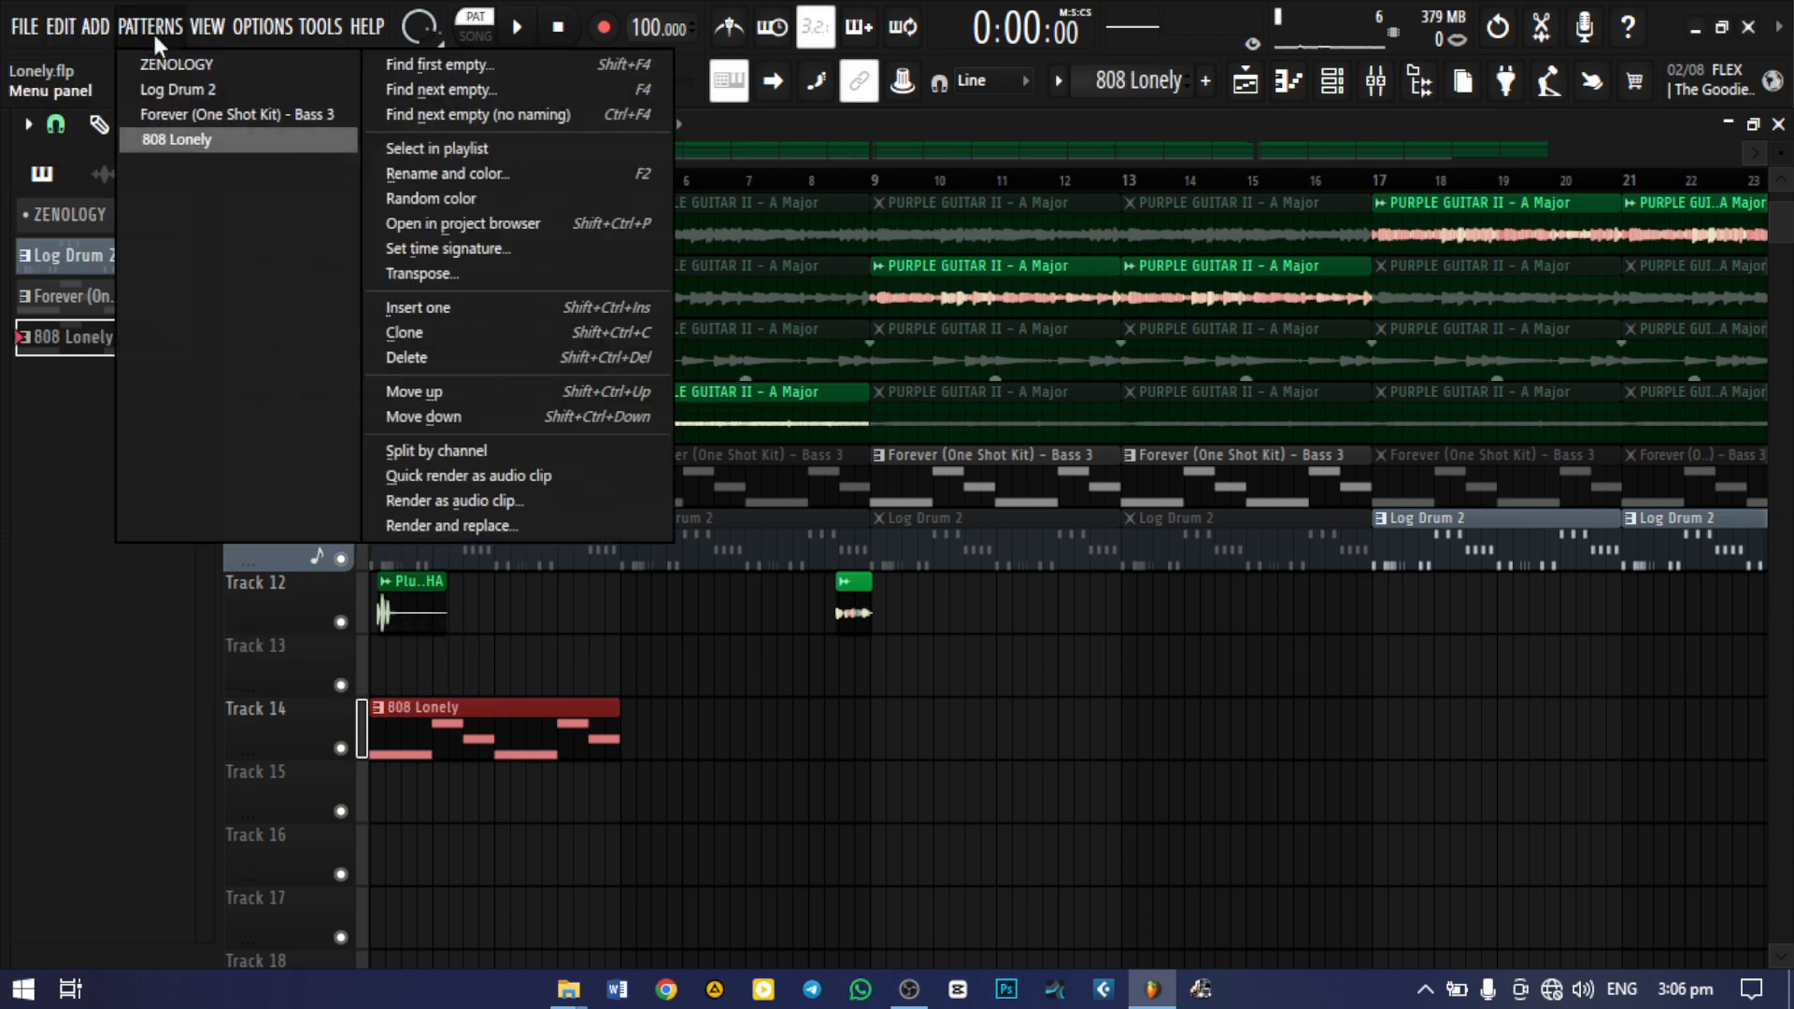
left_click(441, 531)
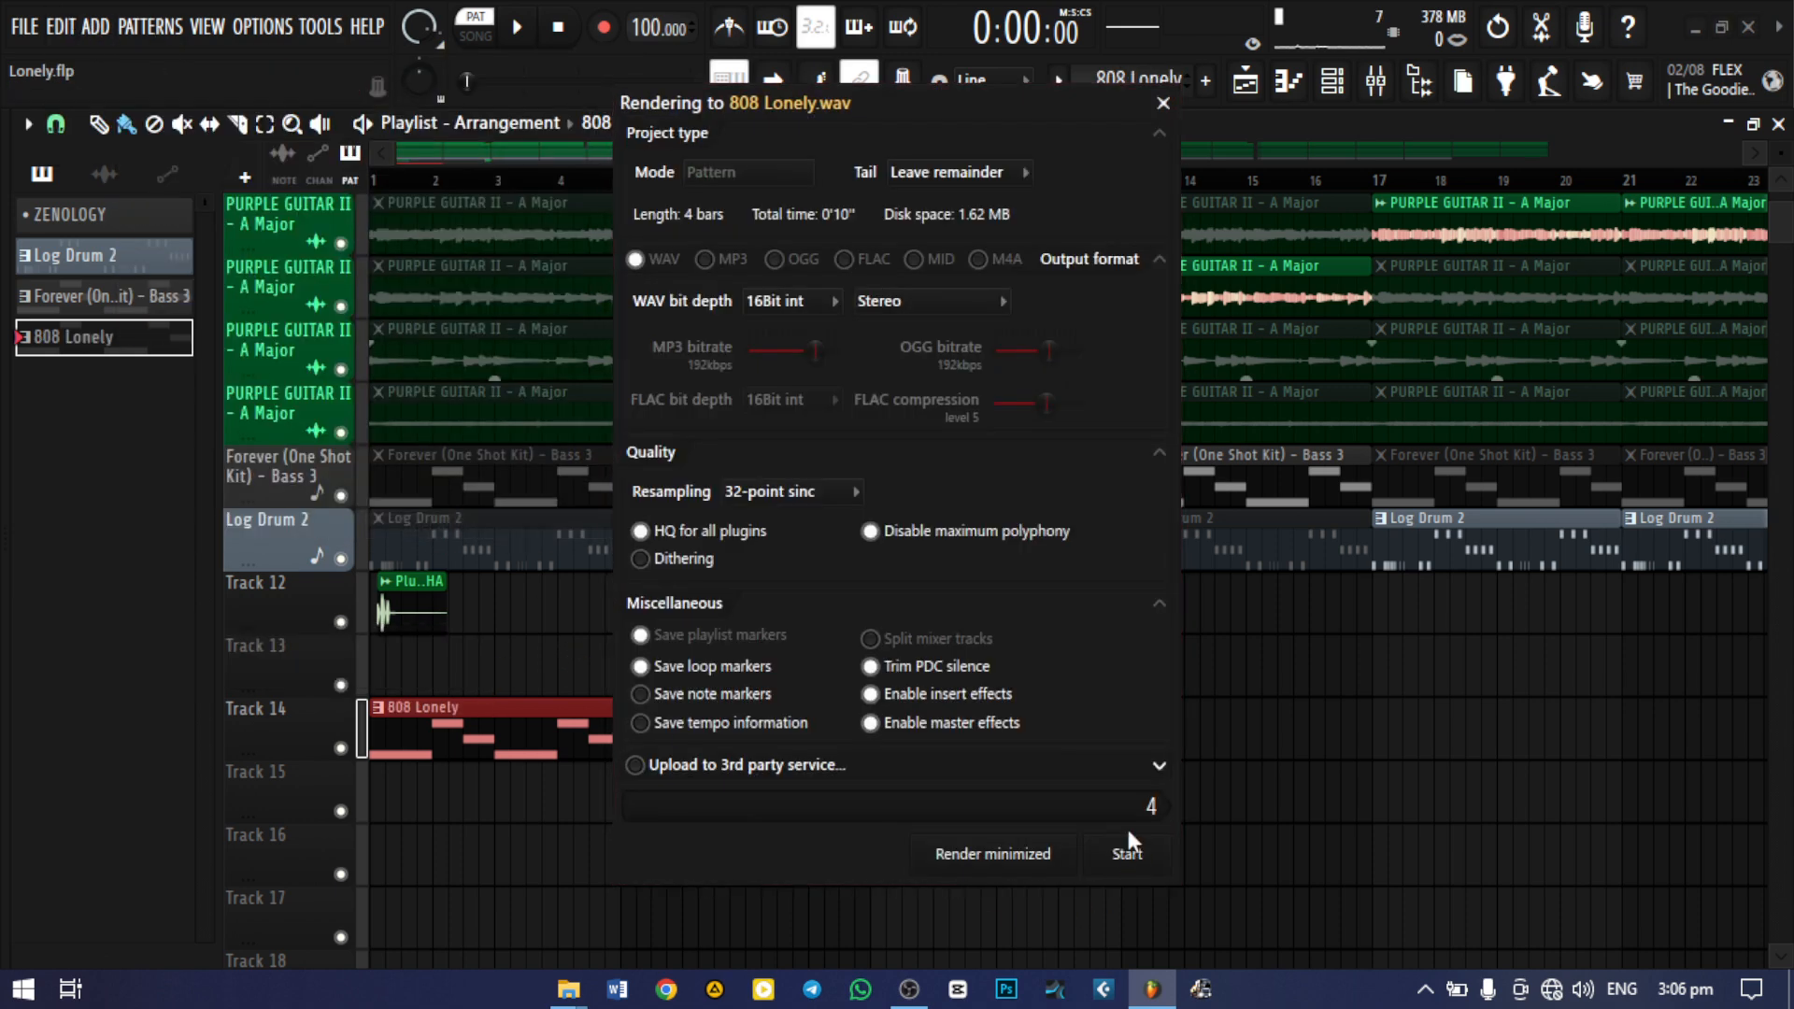
left_click(1129, 854)
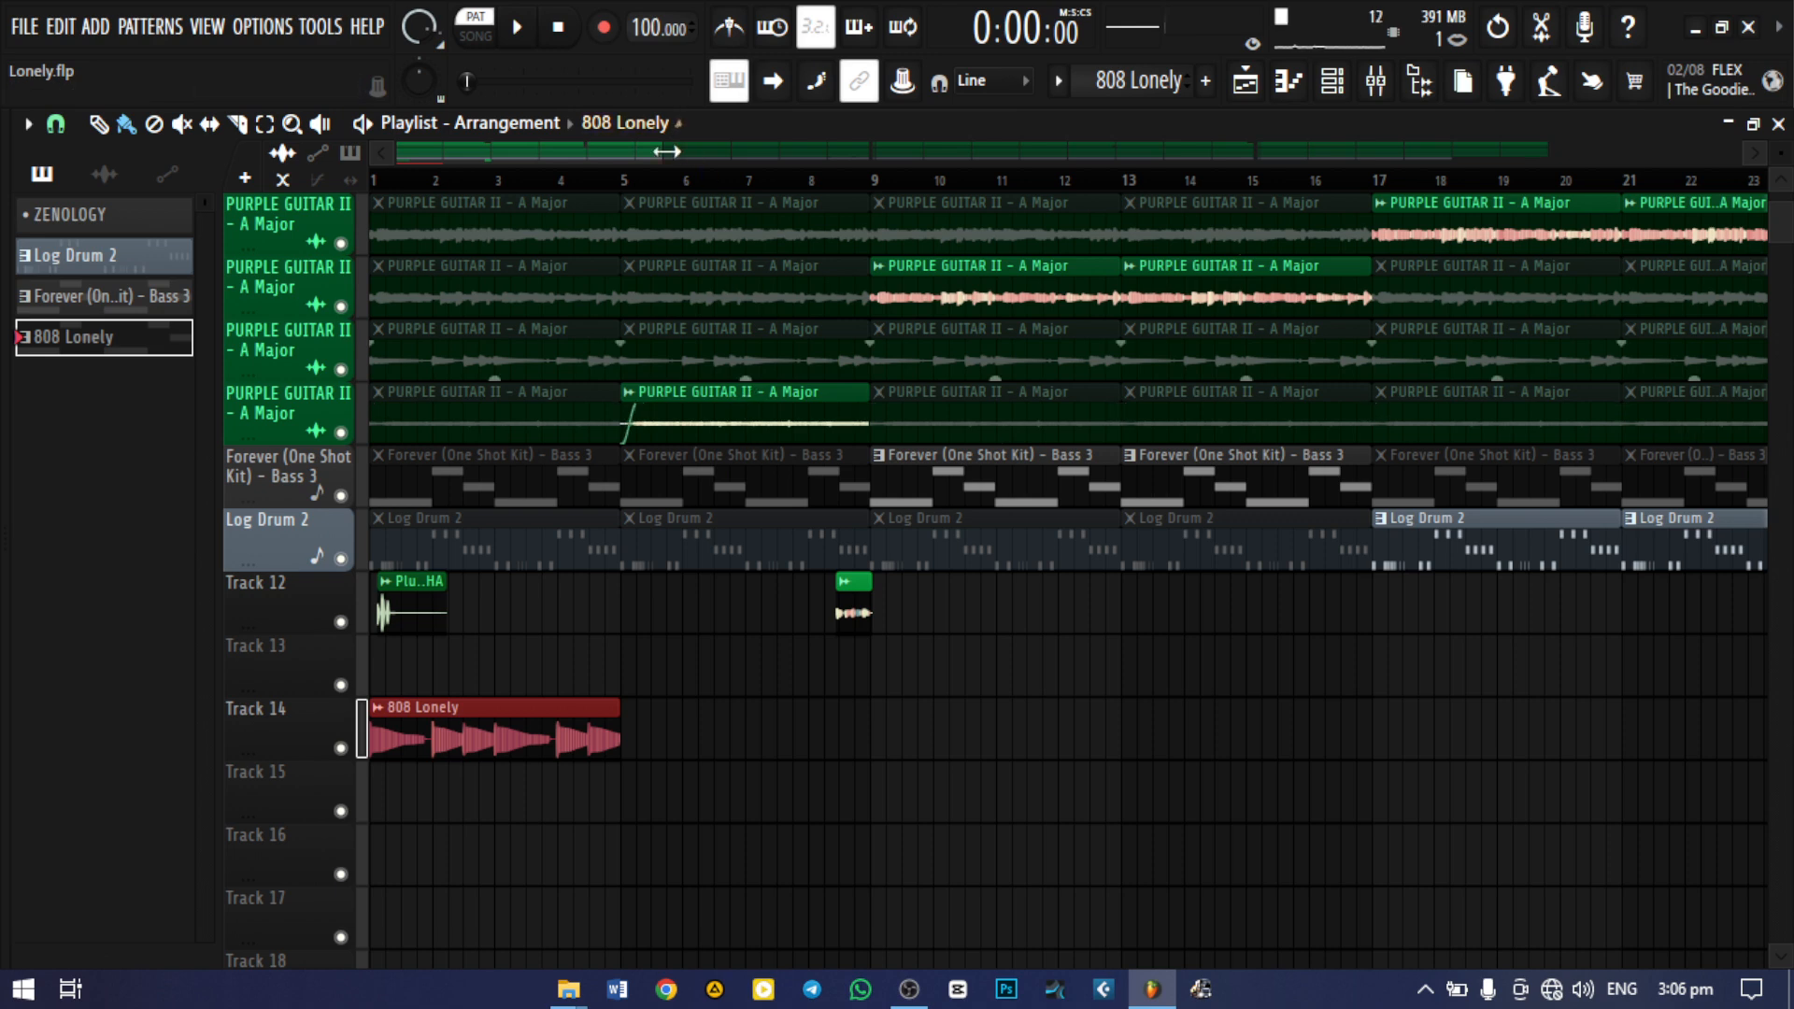
Place the 808 Lonely pattern on Track 15 beneath the rendered audio clip for comparison and remove it again
left_click_drag(667, 147, 481, 149)
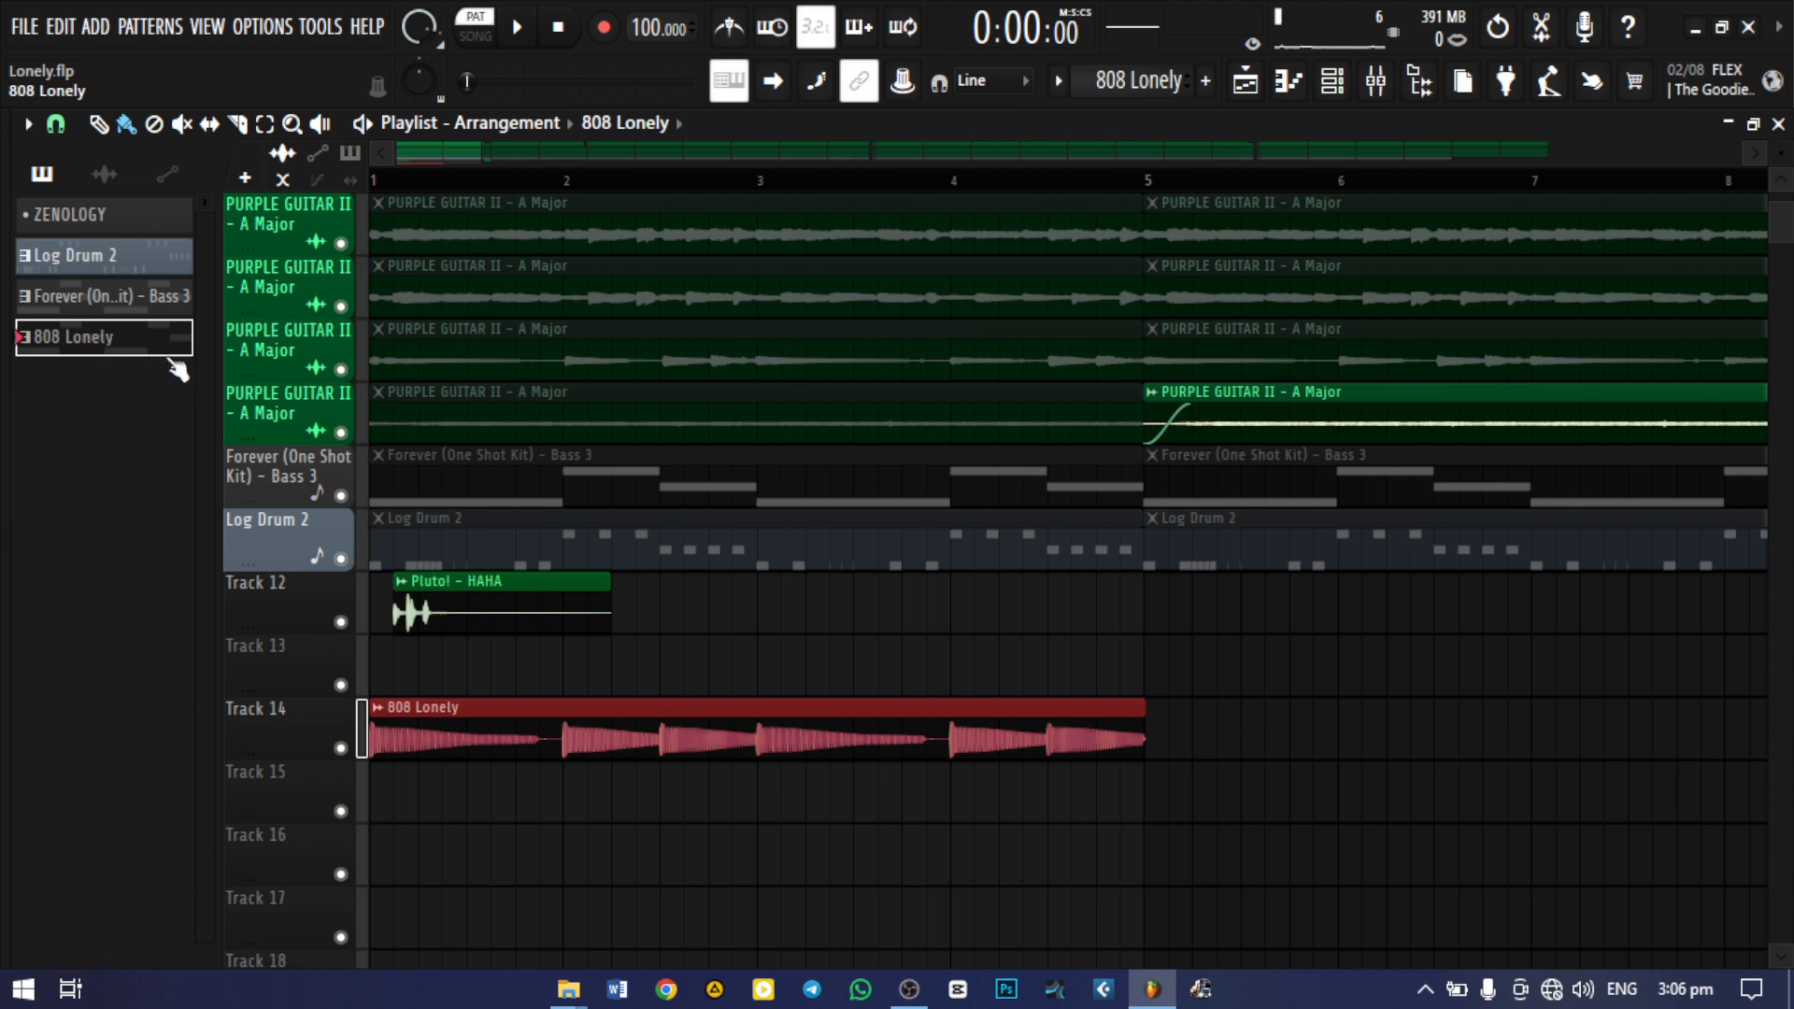
left_click(398, 806)
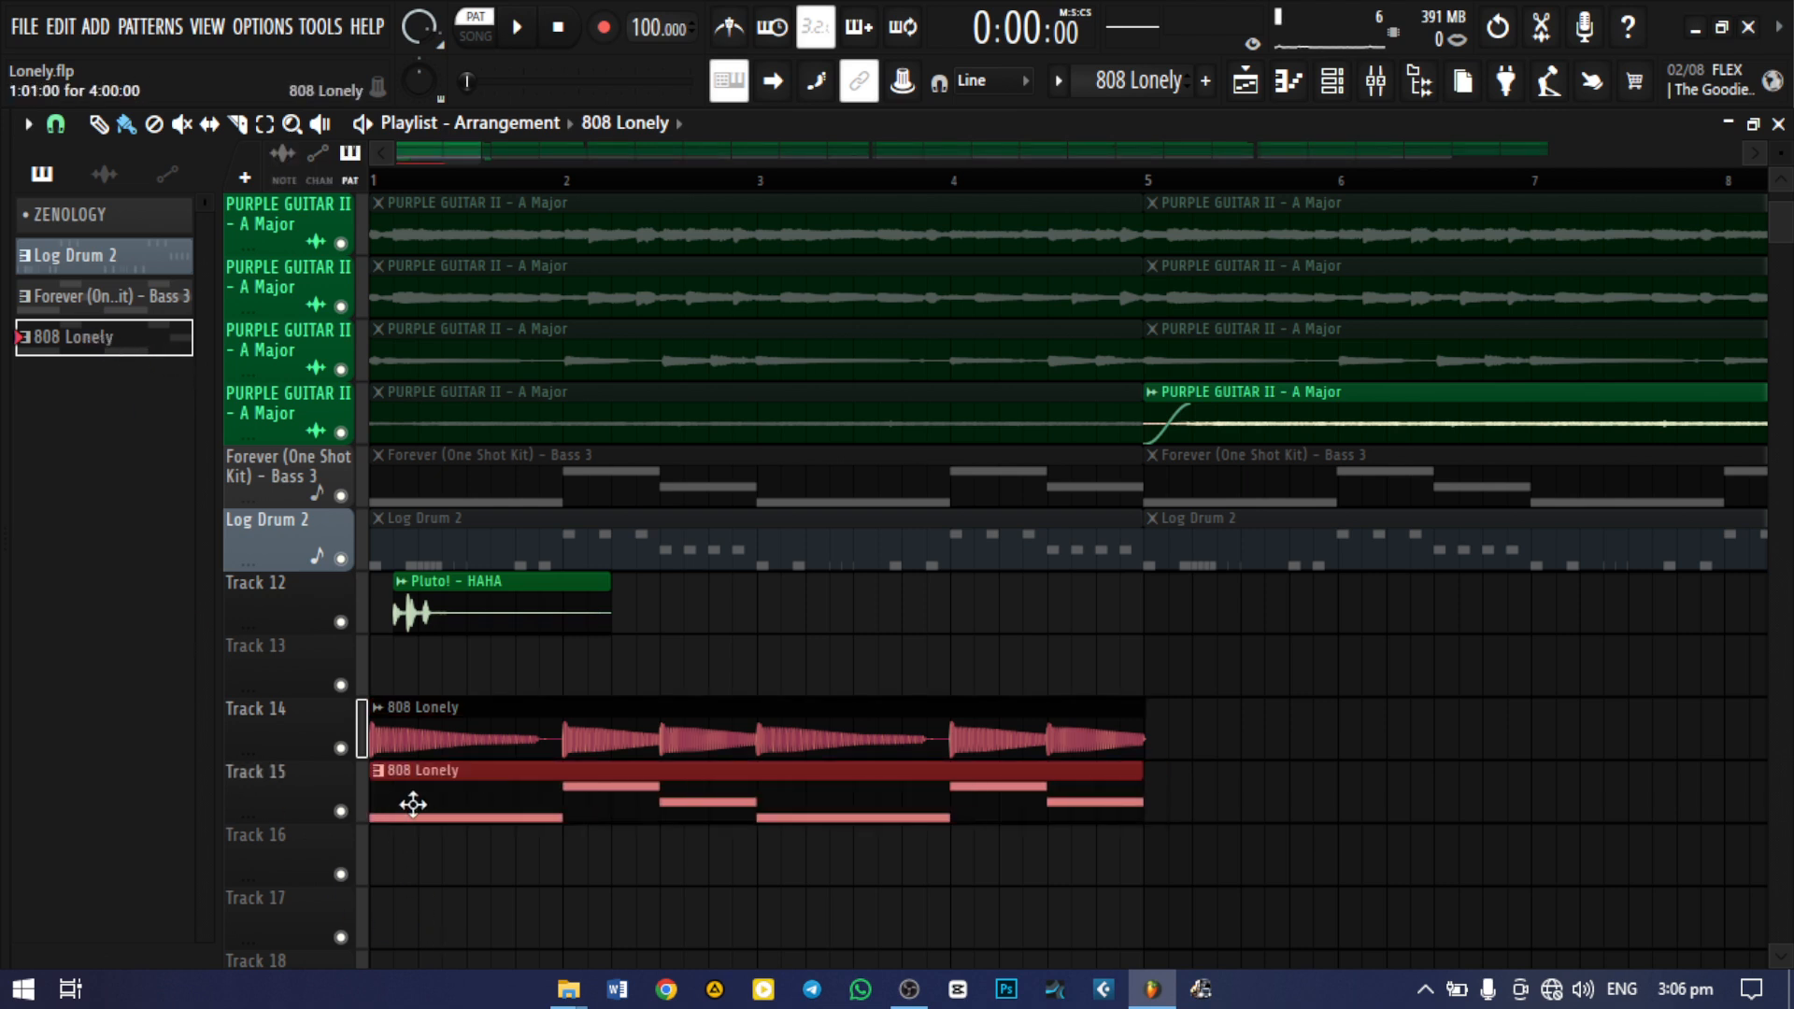
right_click(415, 802)
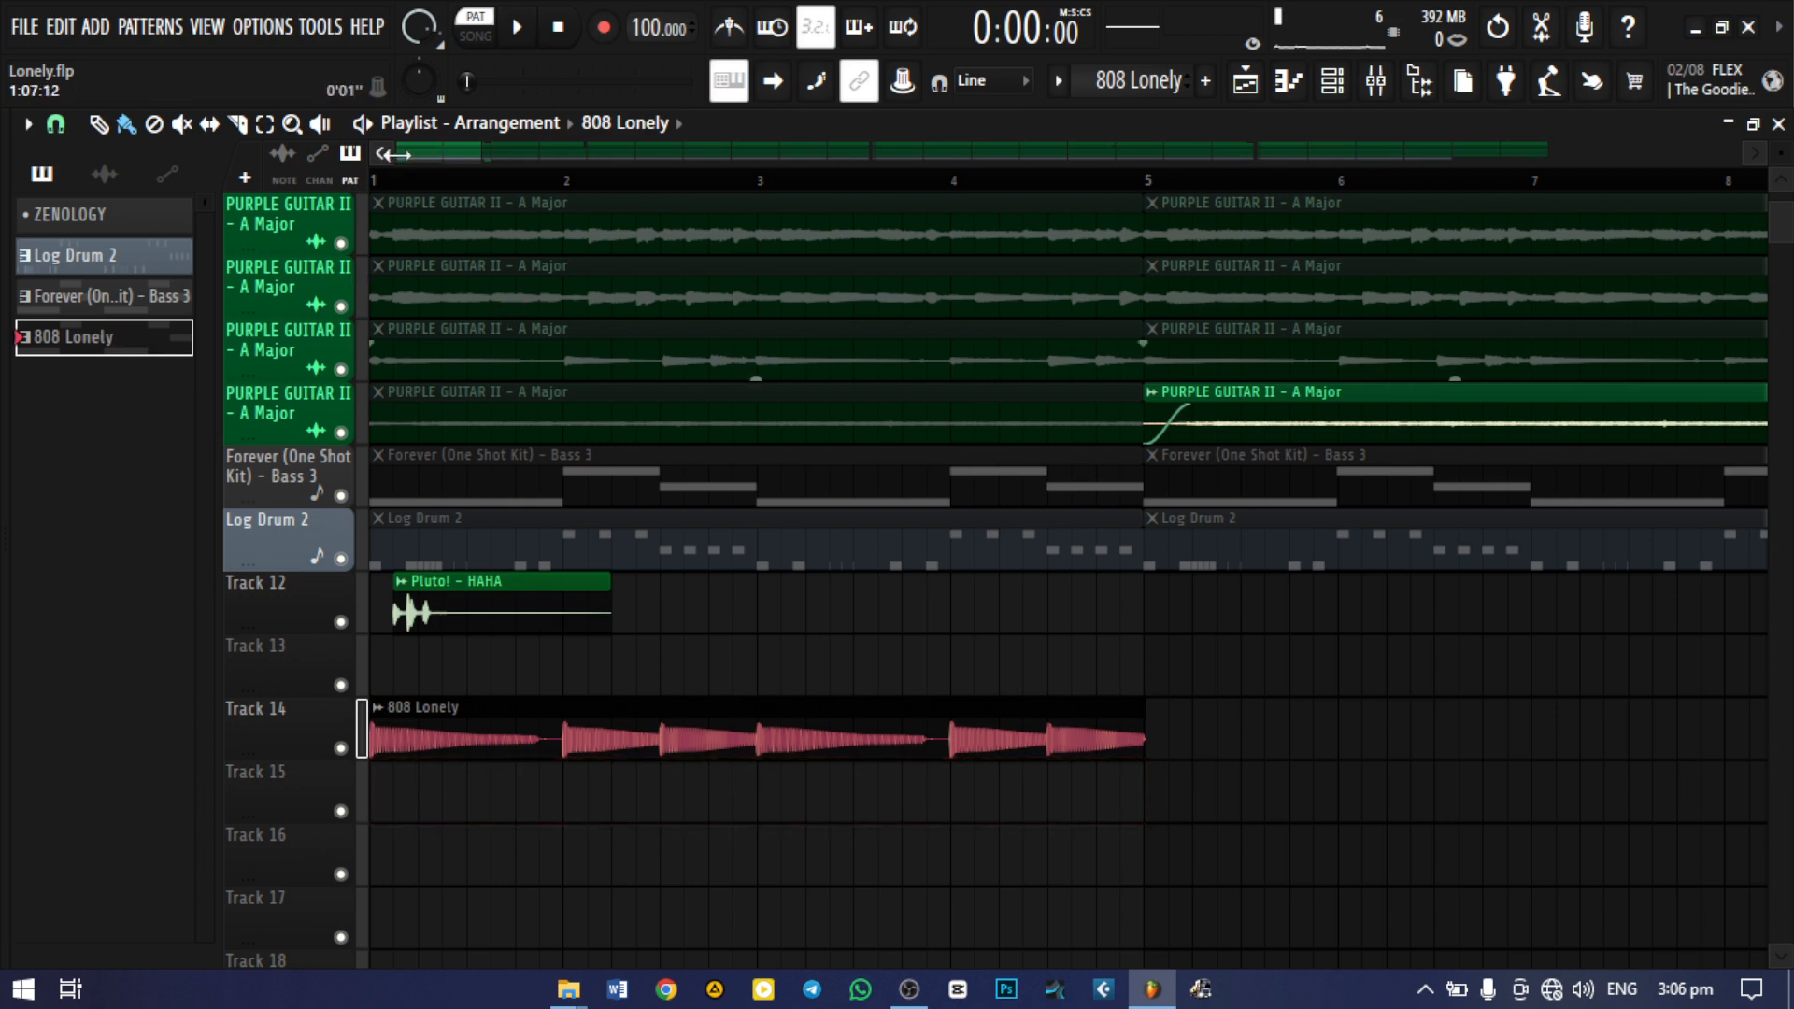
Slice the 808 Lonely audio clip on Track 14 at bar 5 and delete the leftover tail
mouse_move(392, 155)
left_mouse_down()
mouse_move(463, 154)
mouse_move(418, 152)
left_mouse_up()
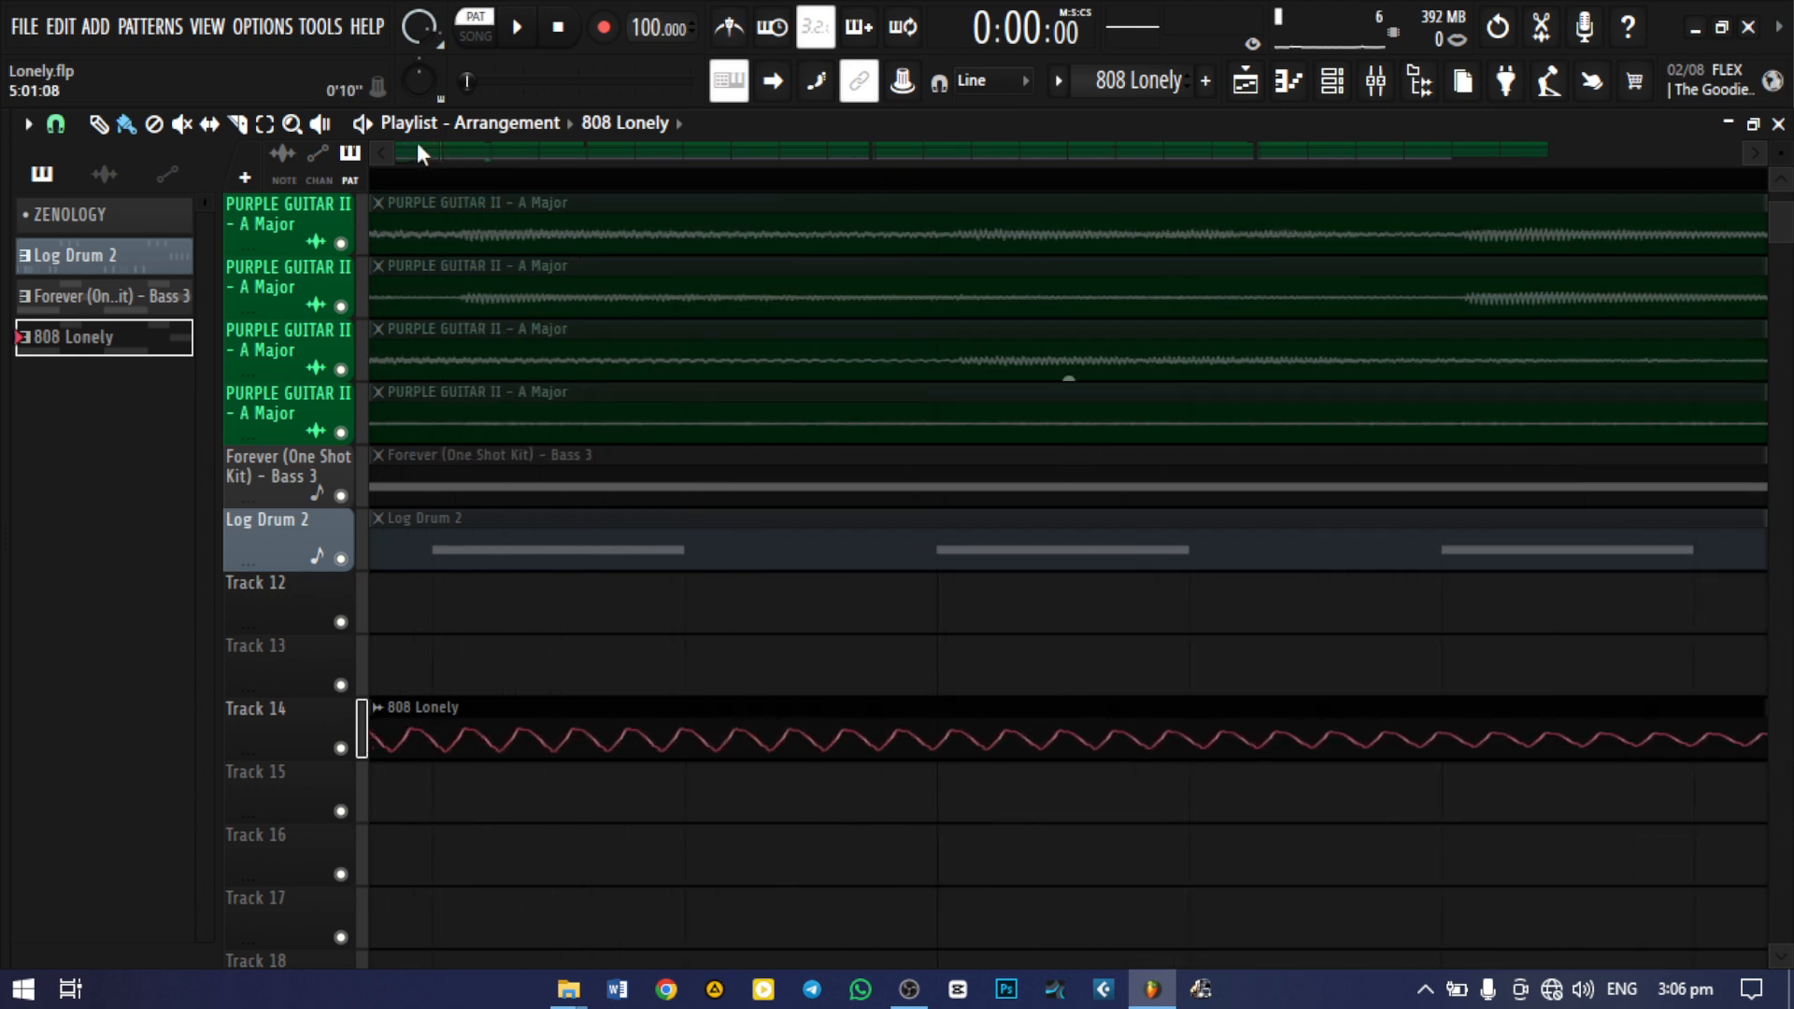
scroll(697, 313, "right", 5)
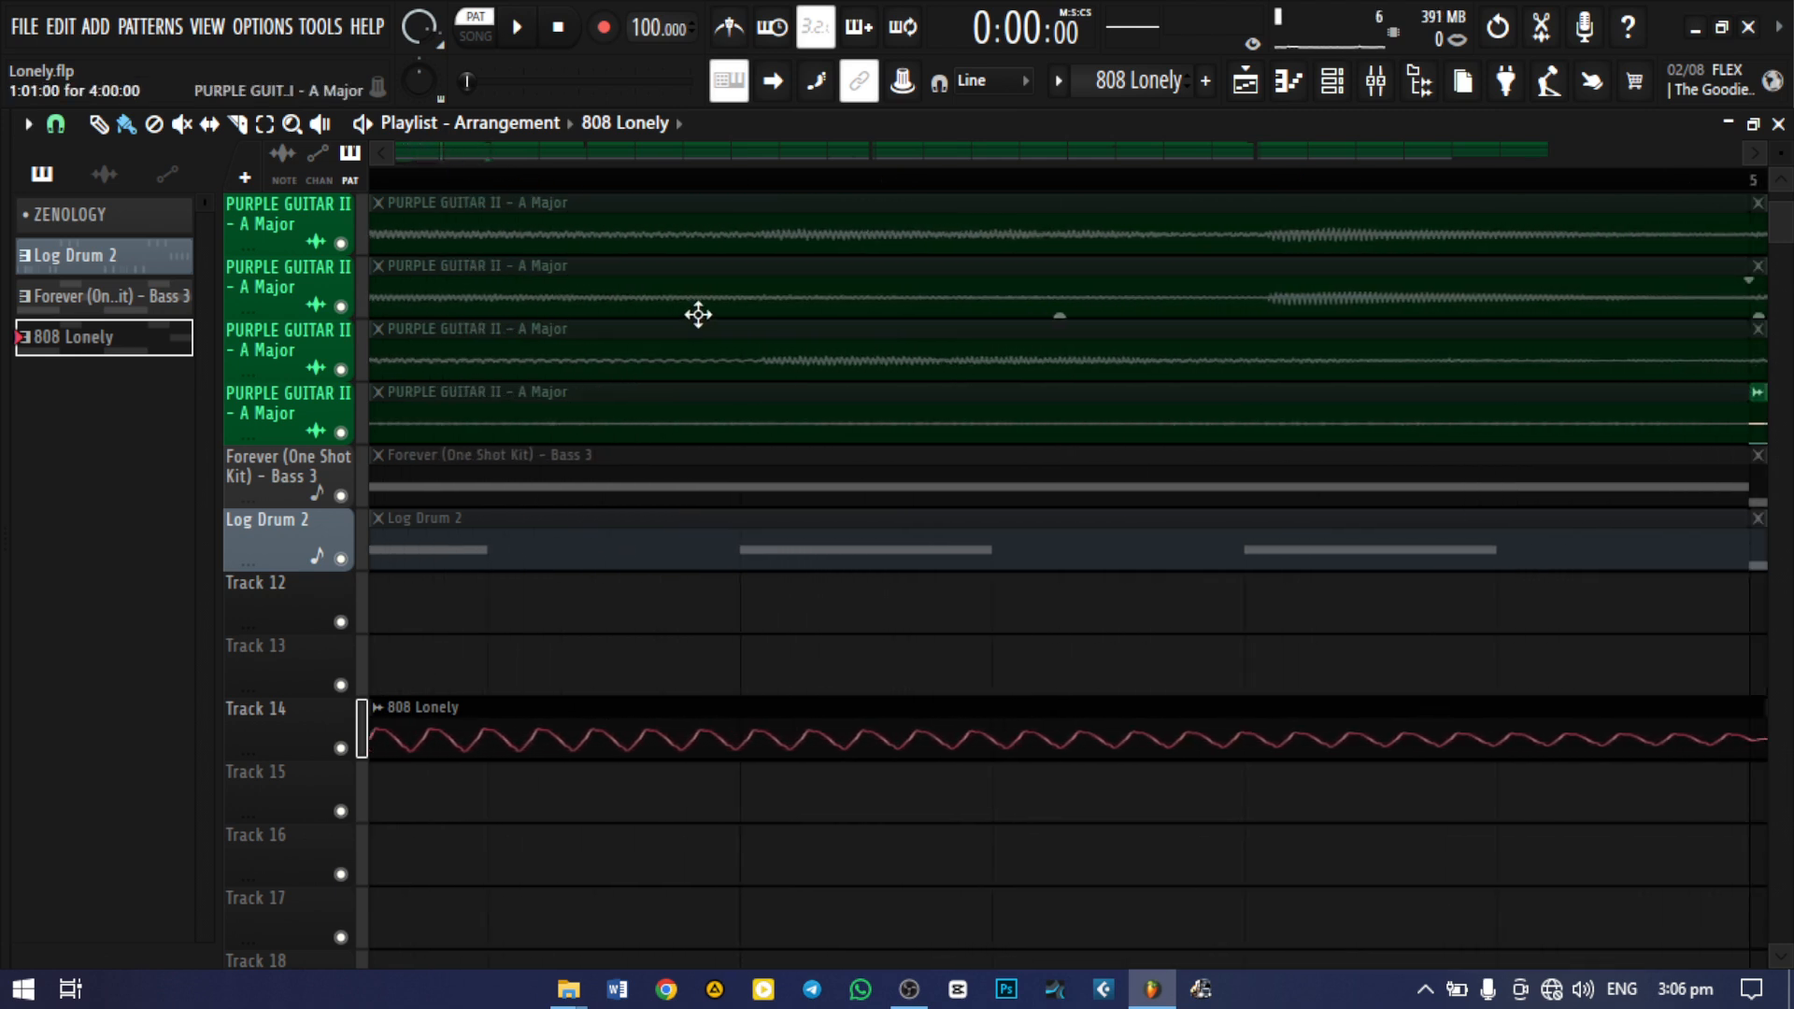
scroll(972, 598, "right", 2)
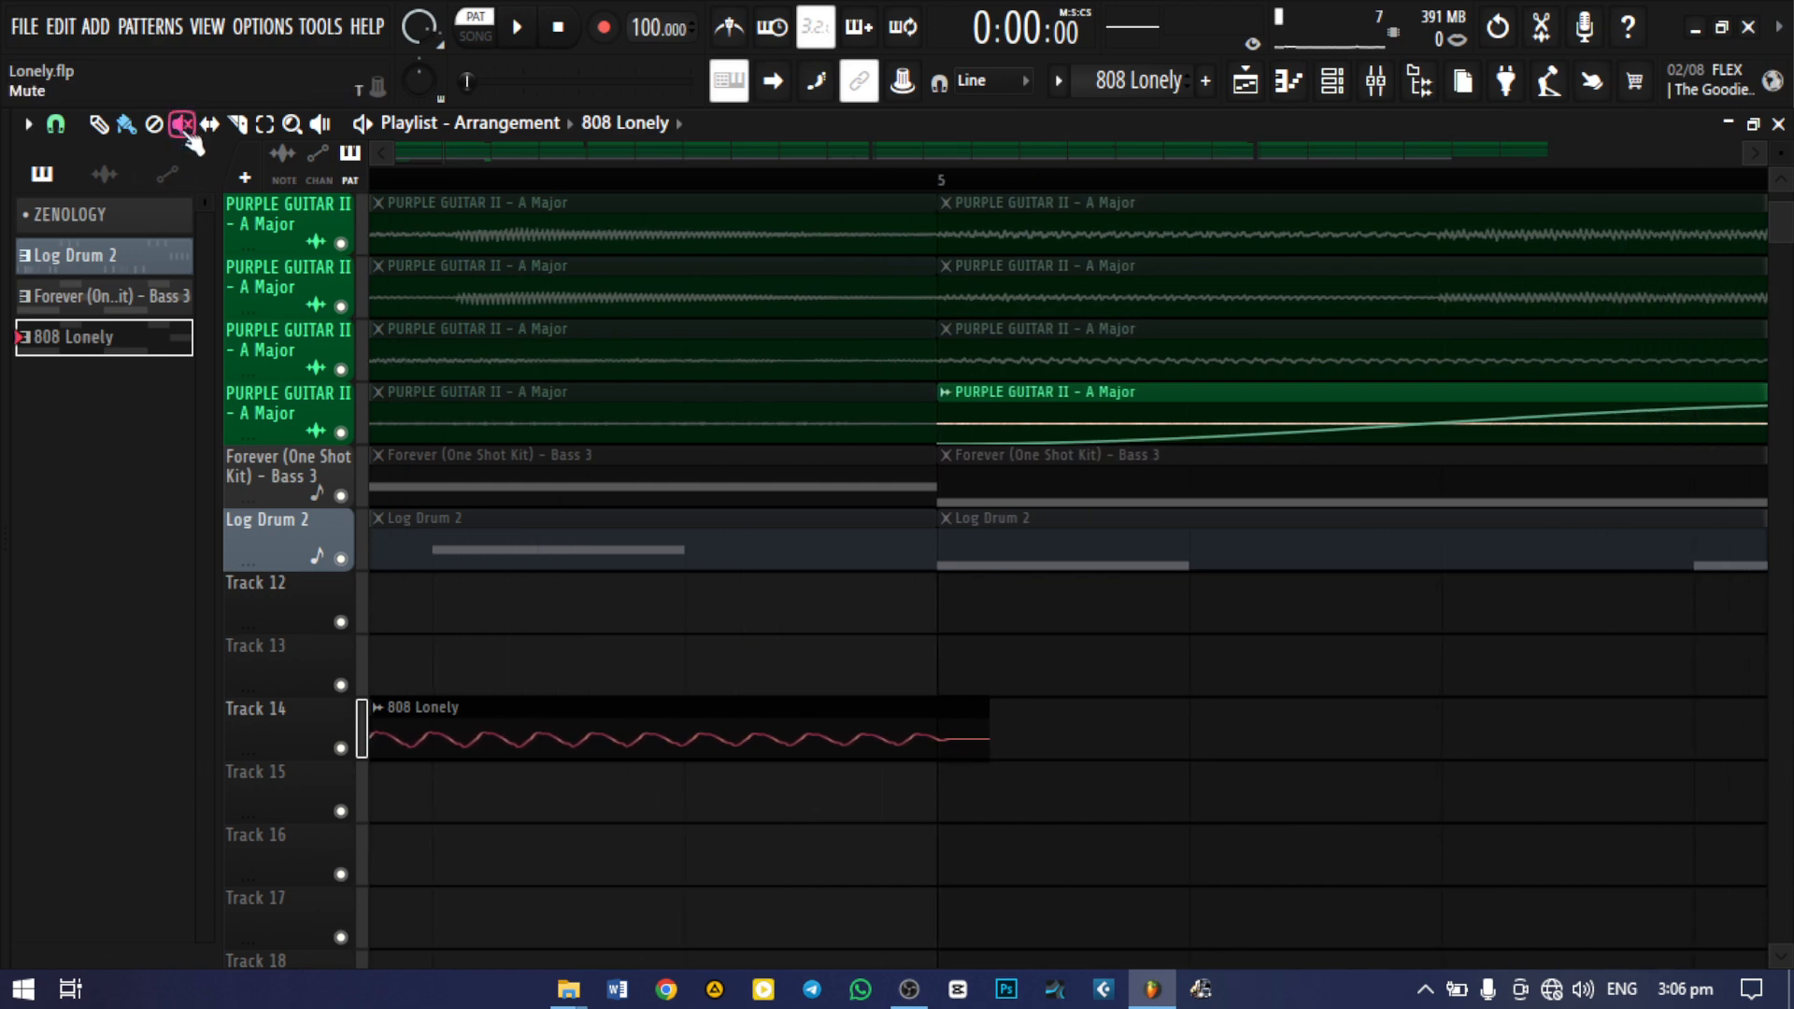
left_click(238, 122)
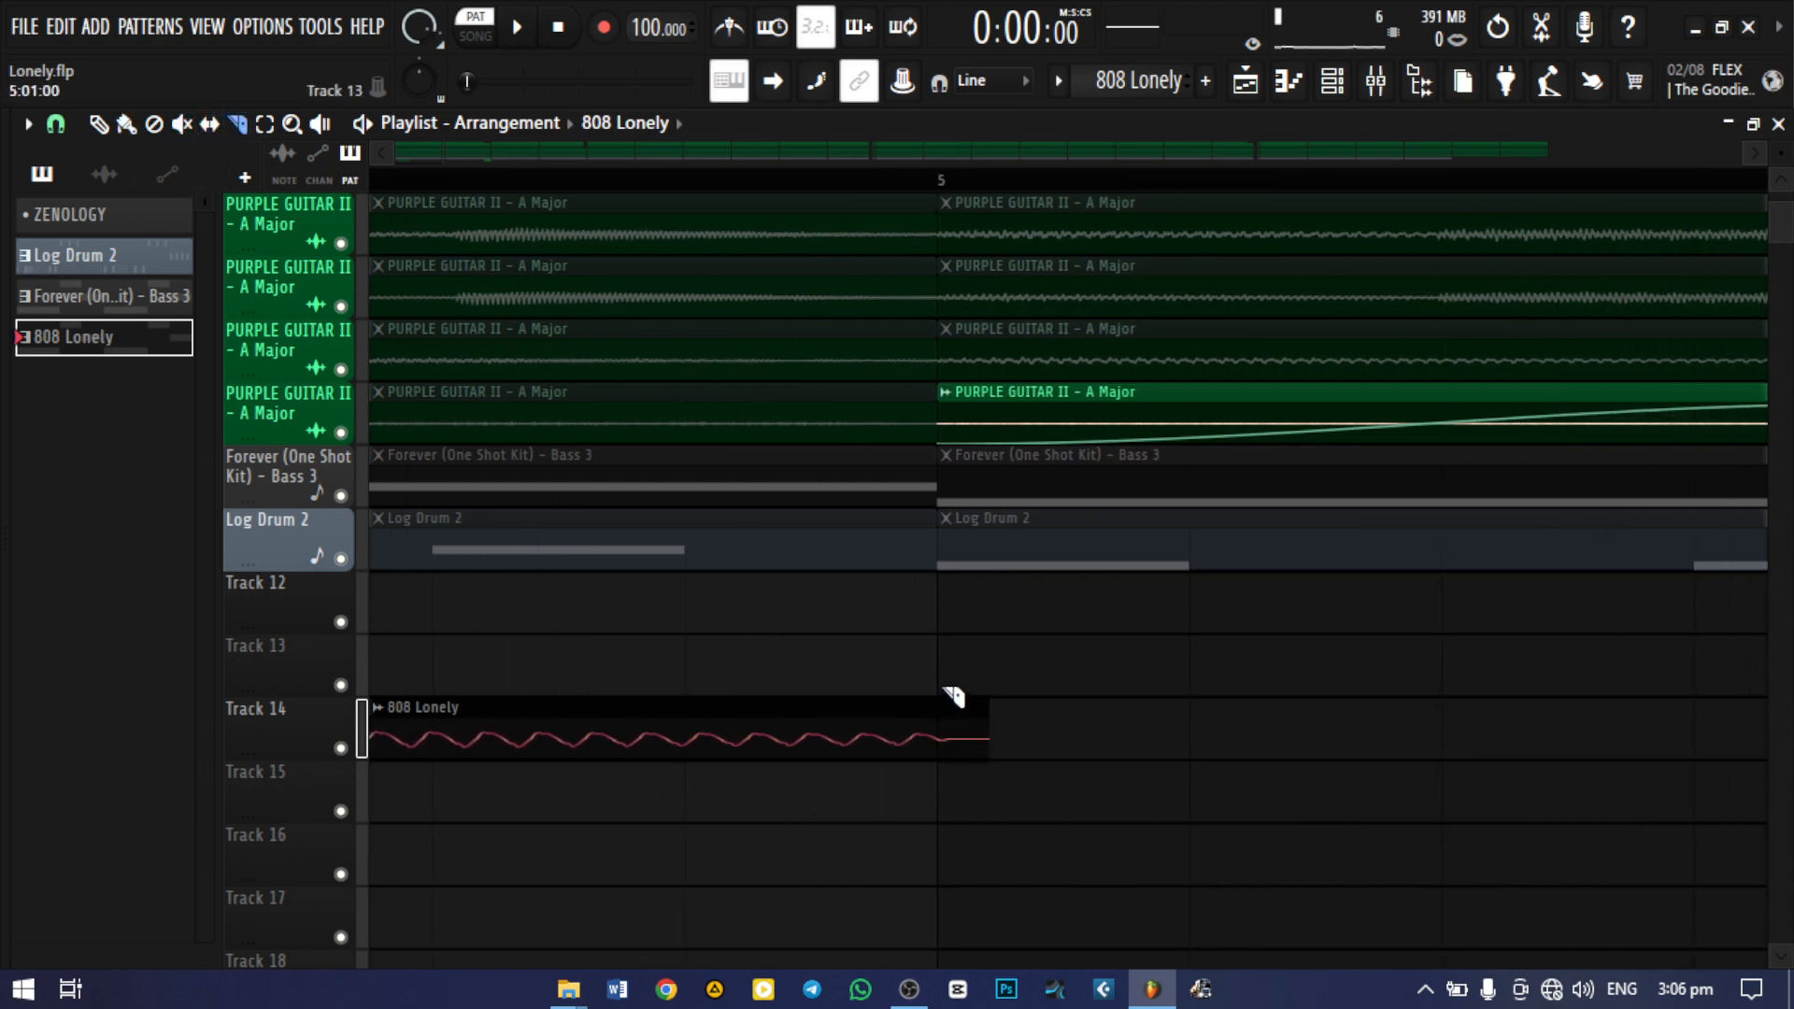
left_click_drag(942, 685, 943, 859)
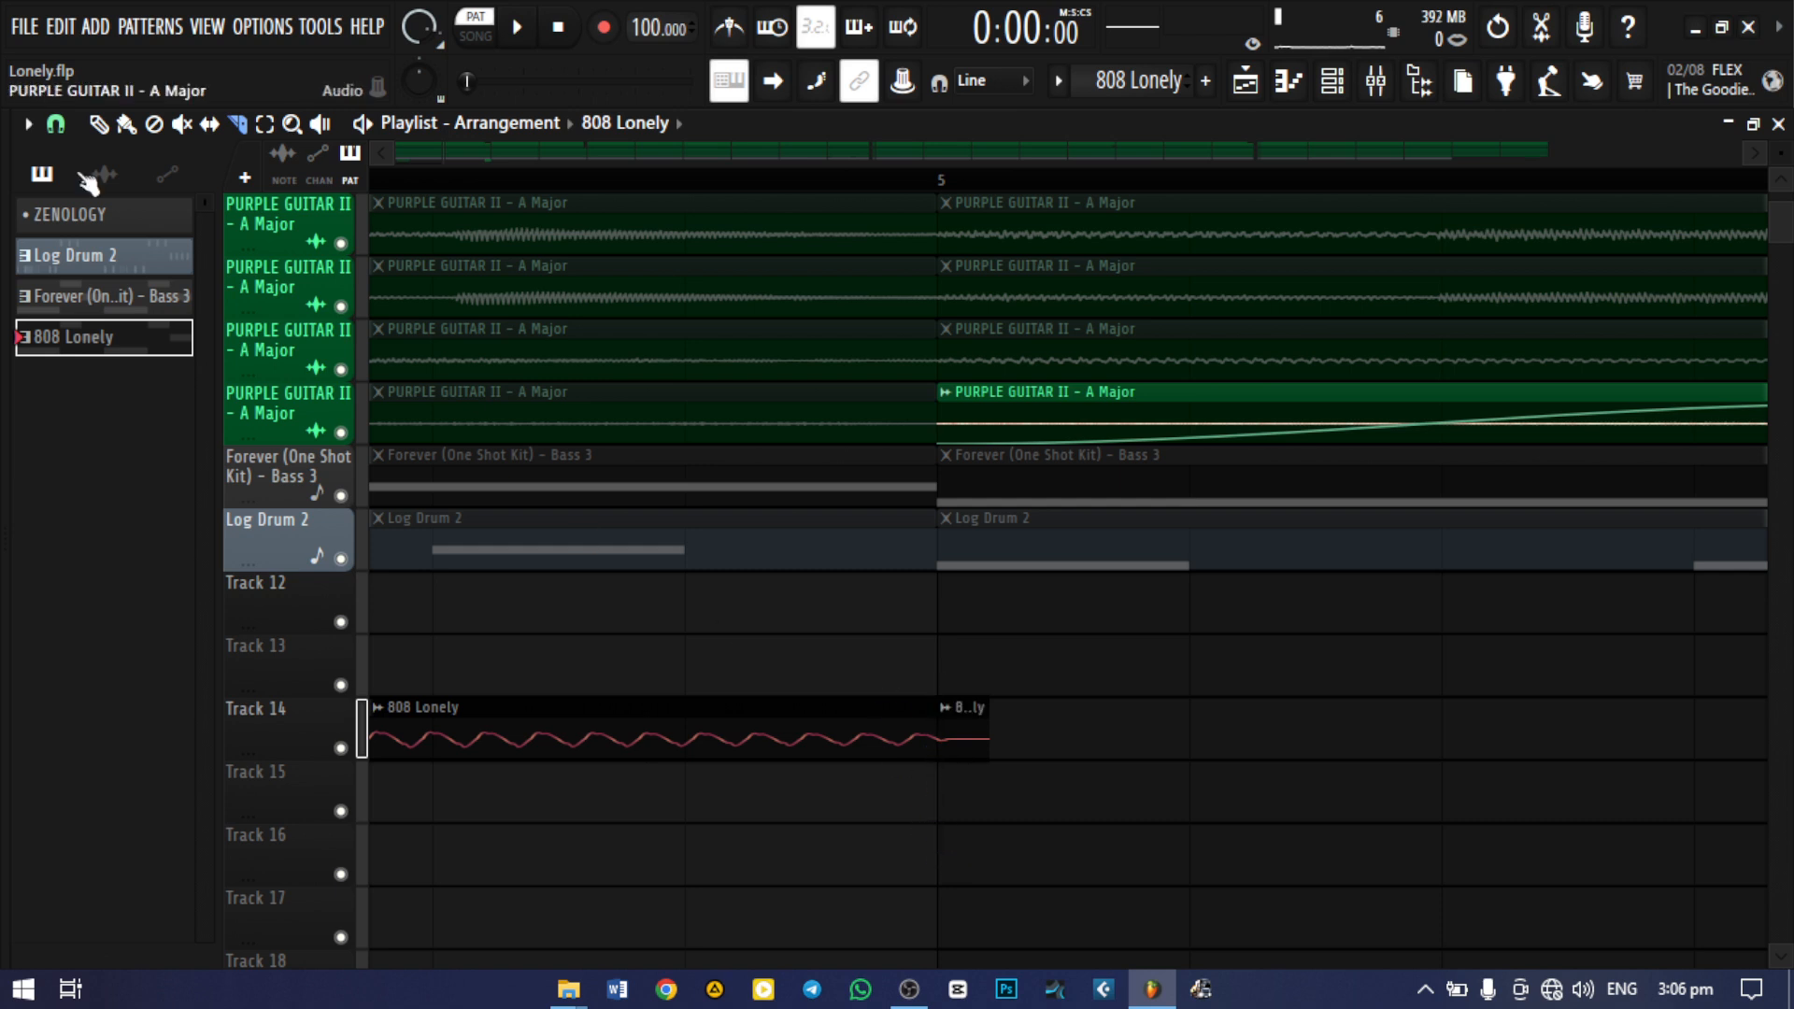
left_click(99, 122)
right_click(971, 753)
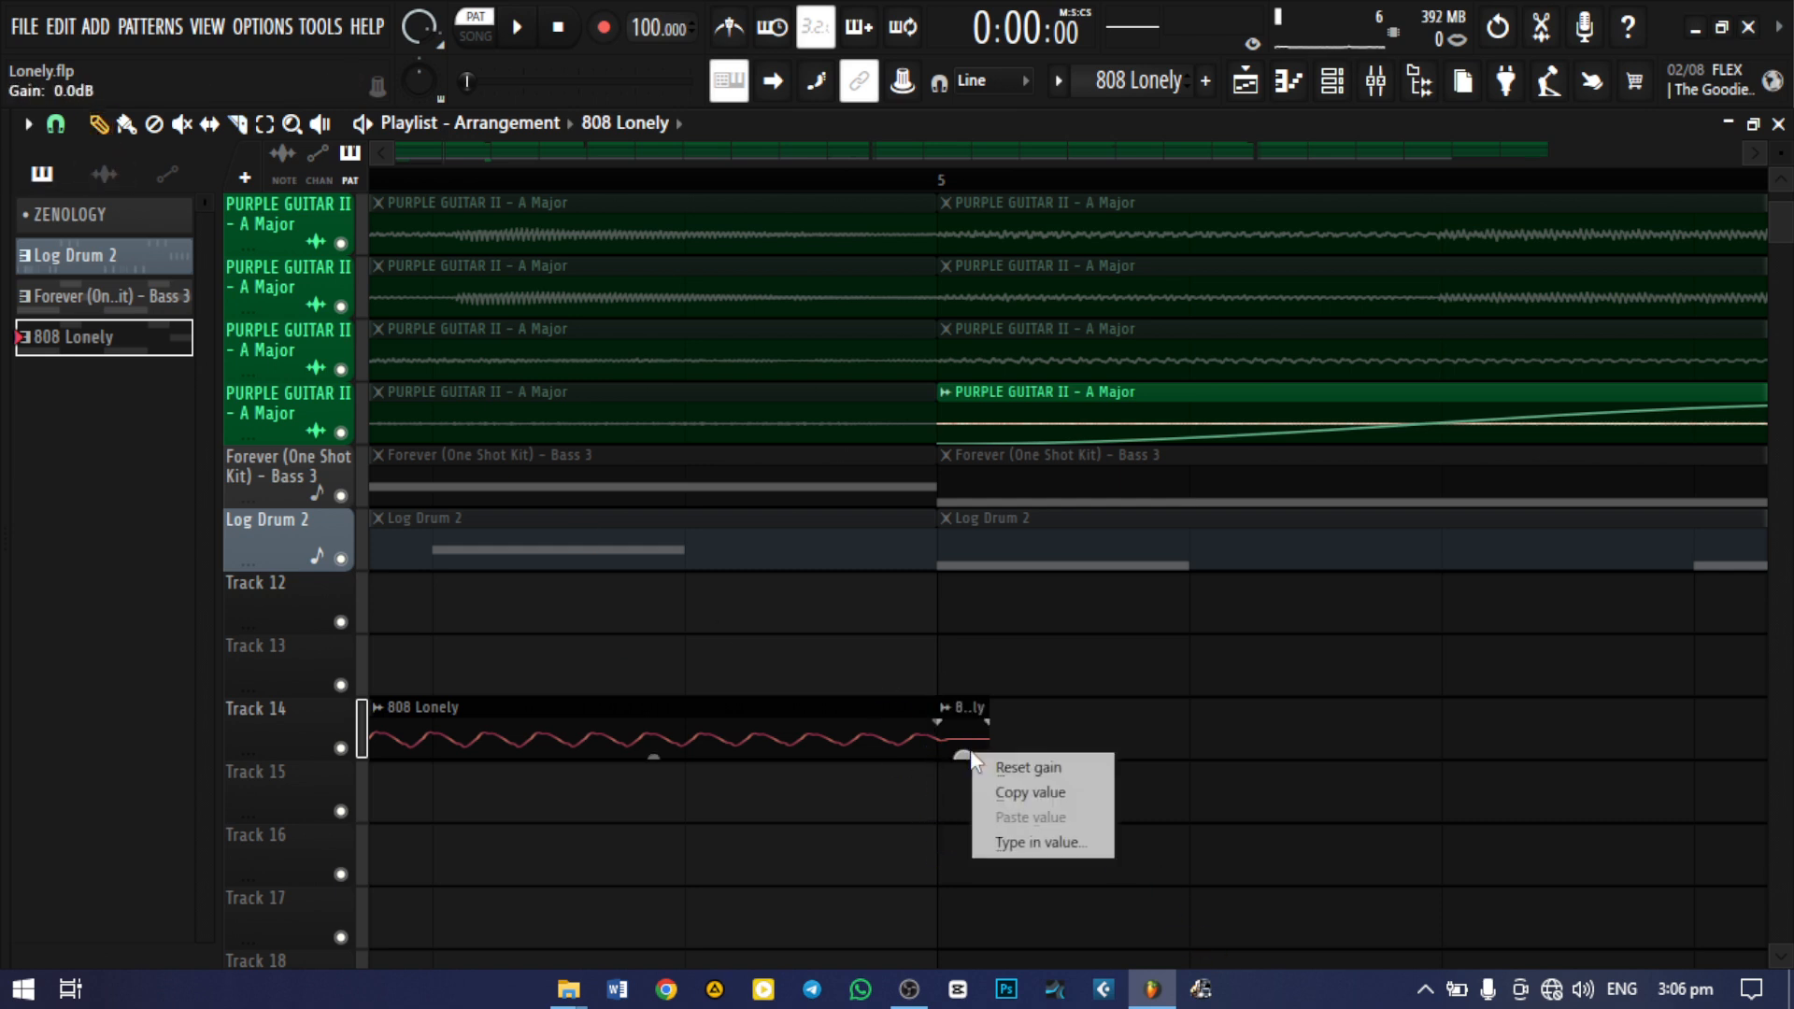
left_click(1049, 747)
right_click(977, 755)
right_click(978, 749)
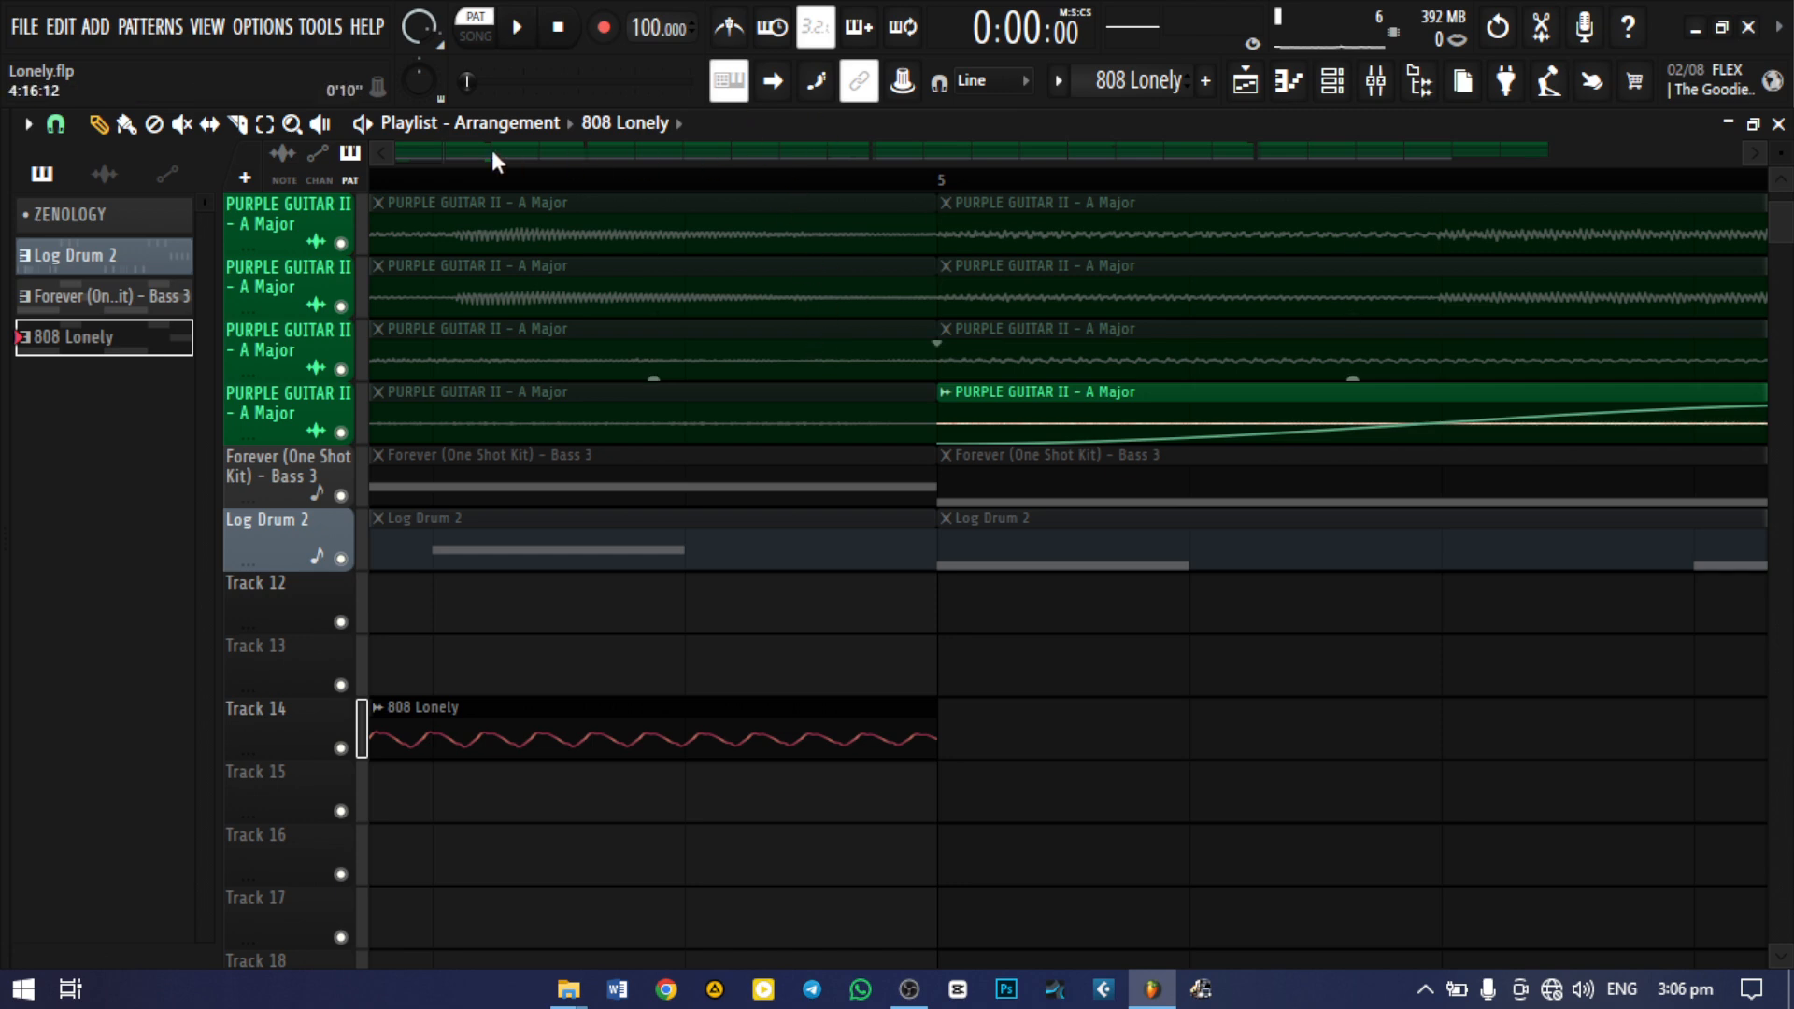
Add a second copy of the 808 Lonely audio clip on Track 14, aligned to start at bar 5
left_click_drag(439, 150, 680, 157)
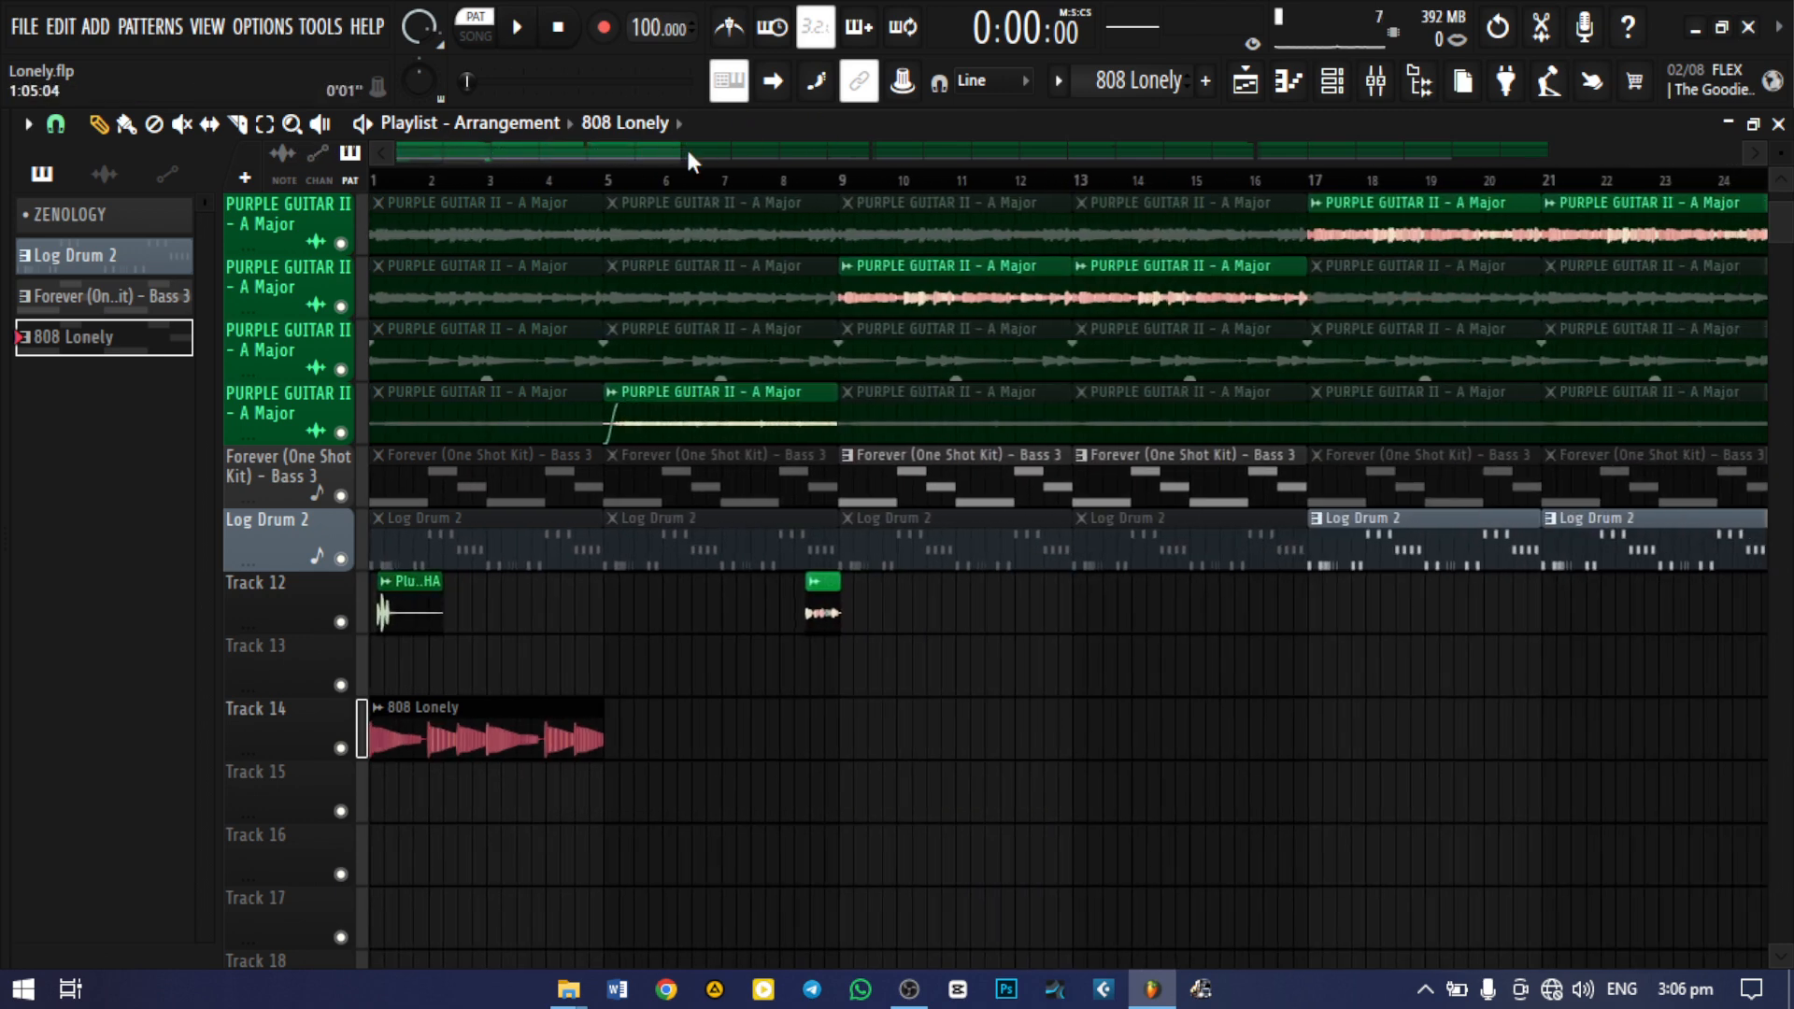
left_click(590, 744)
left_click(620, 747)
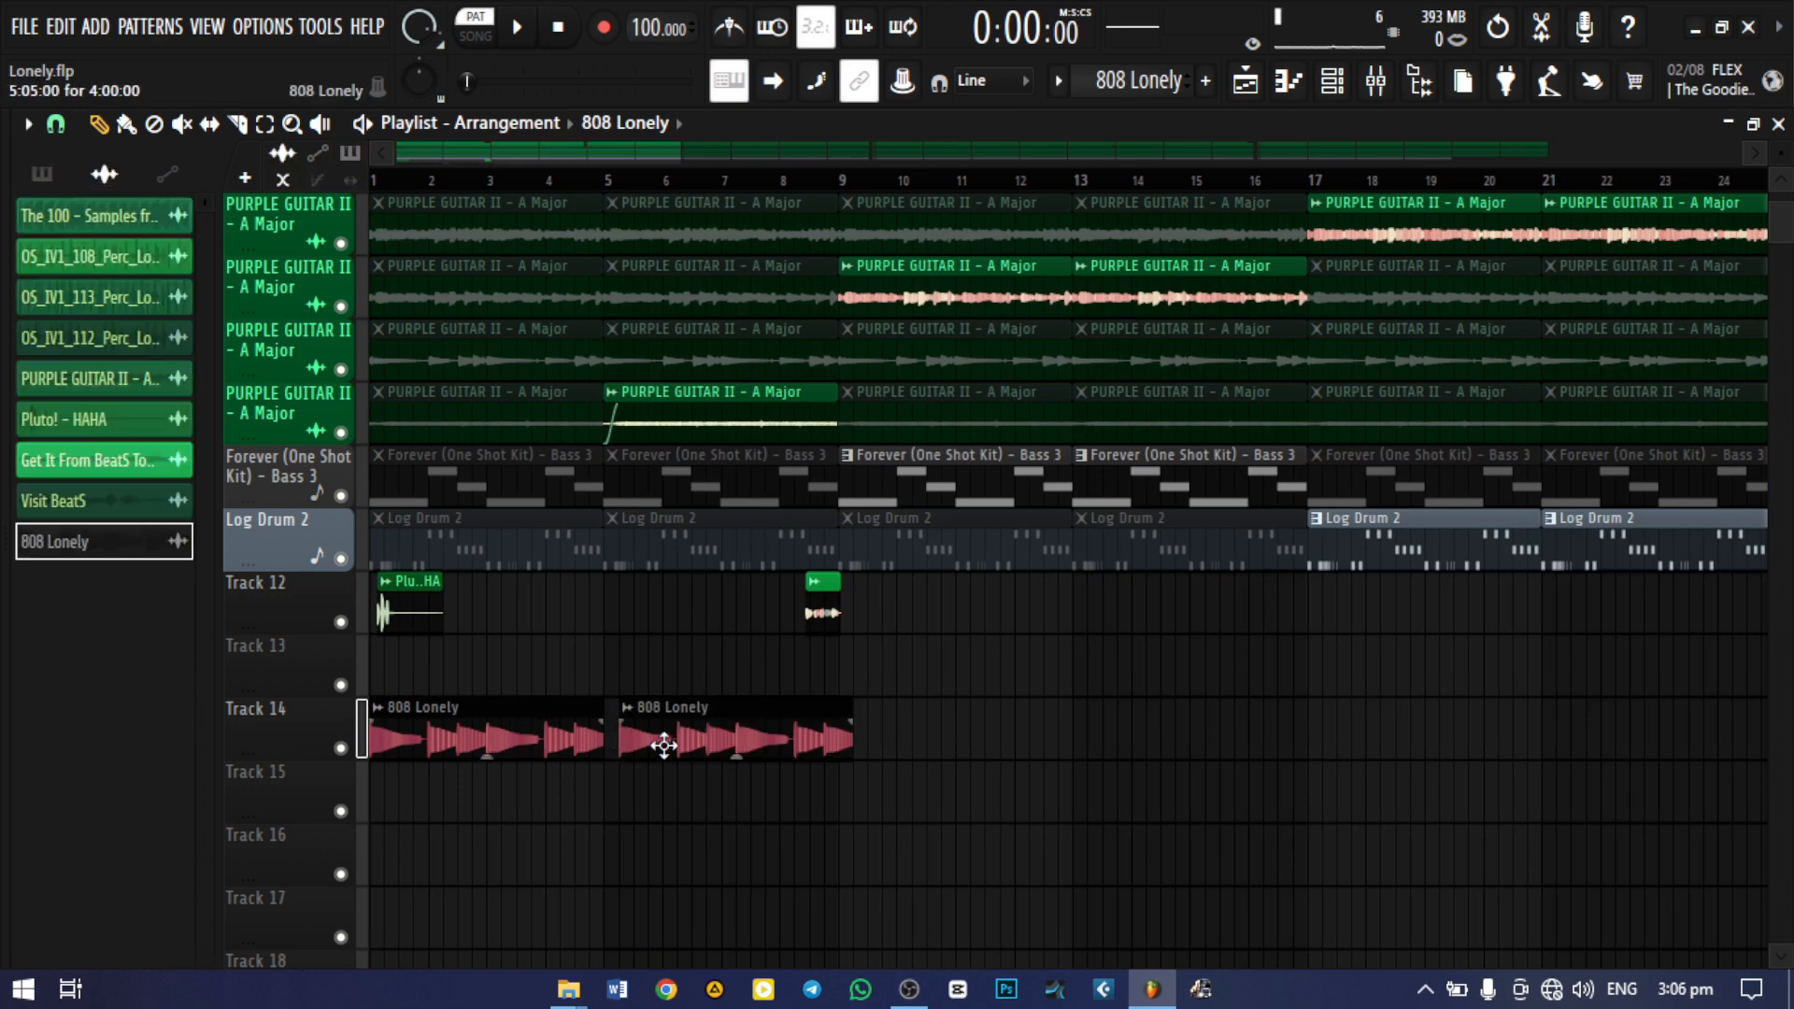
left_click_drag(663, 744, 651, 744)
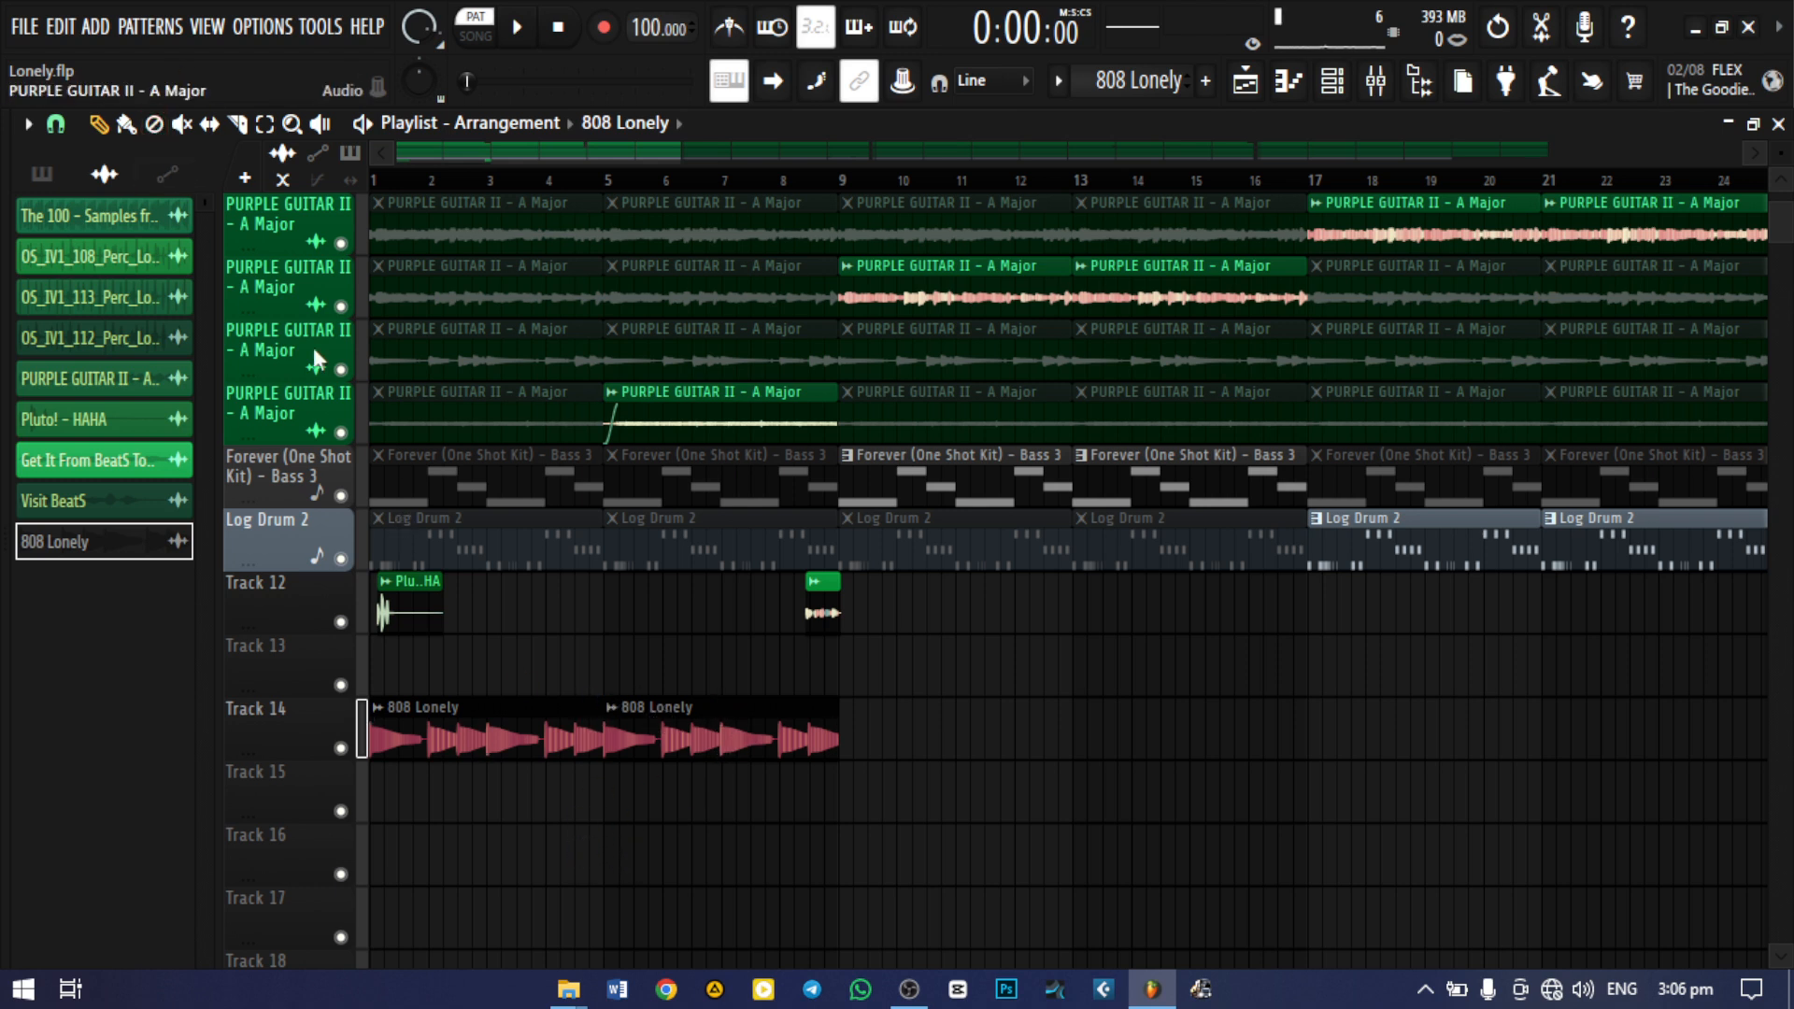
Delete both 808 Lonely audio clips from Track 14 while keeping the clip source in the picker
right_click(105, 561)
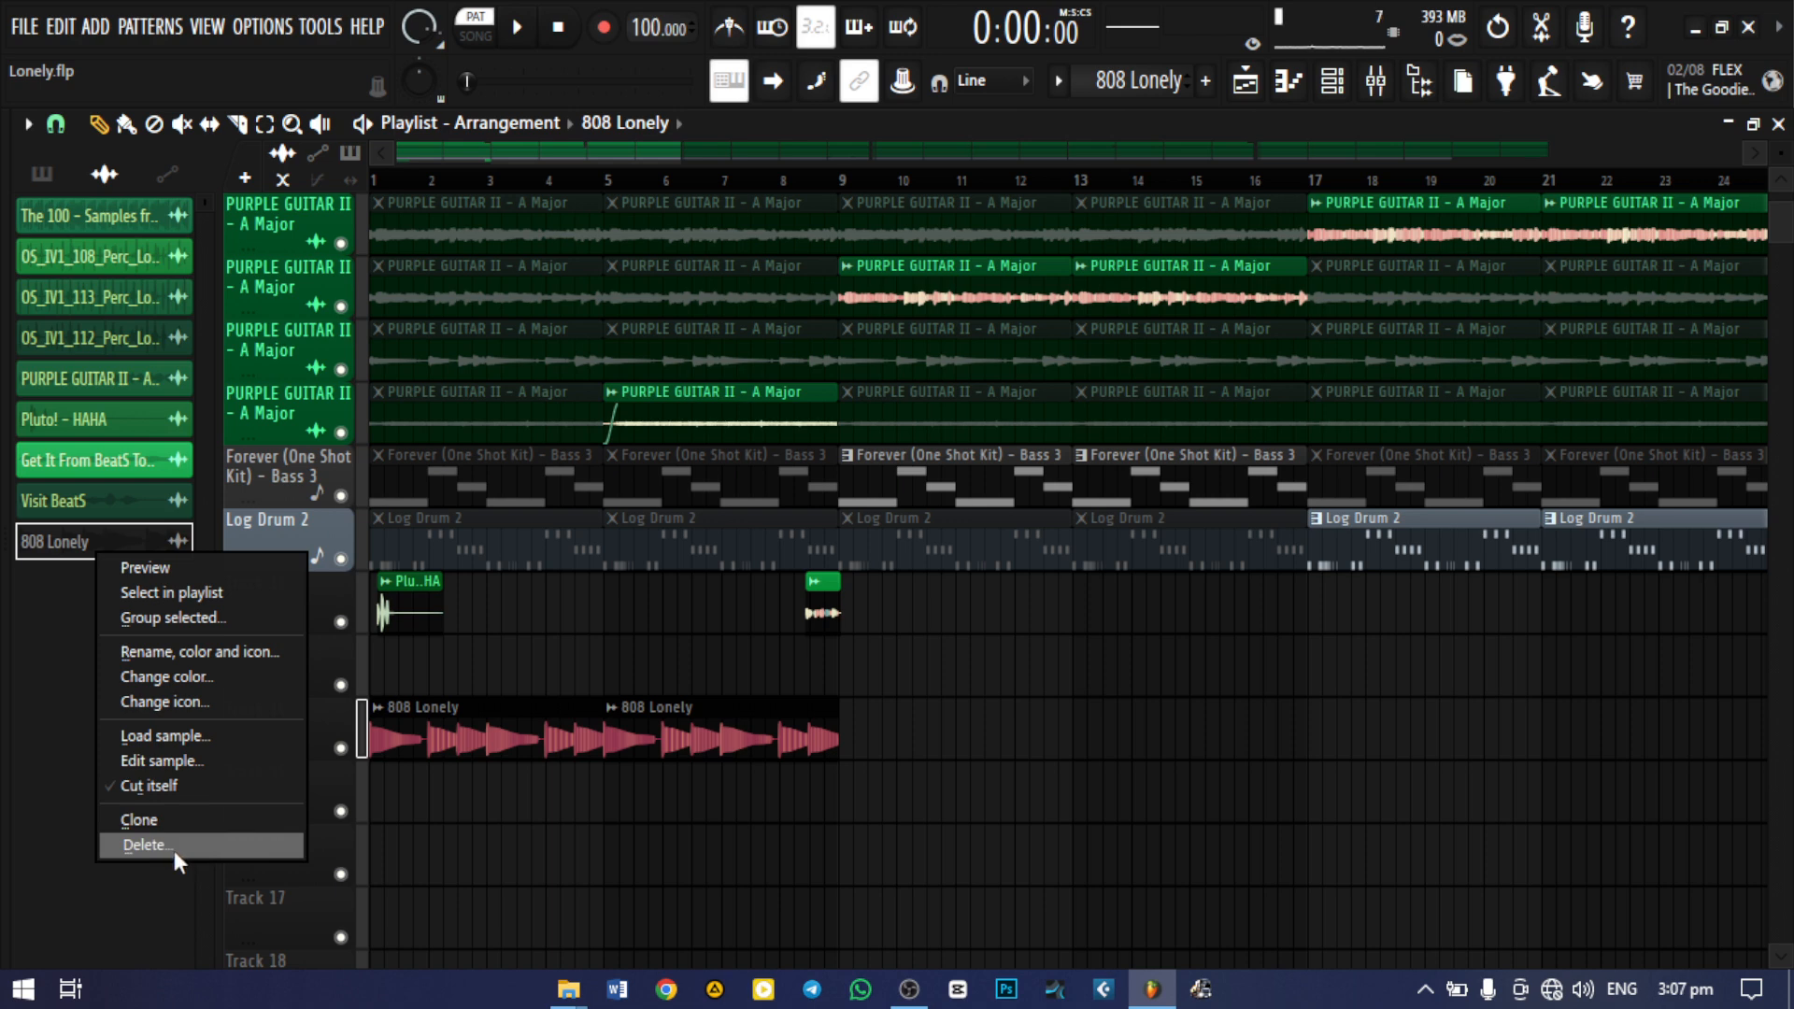
left_click(283, 884)
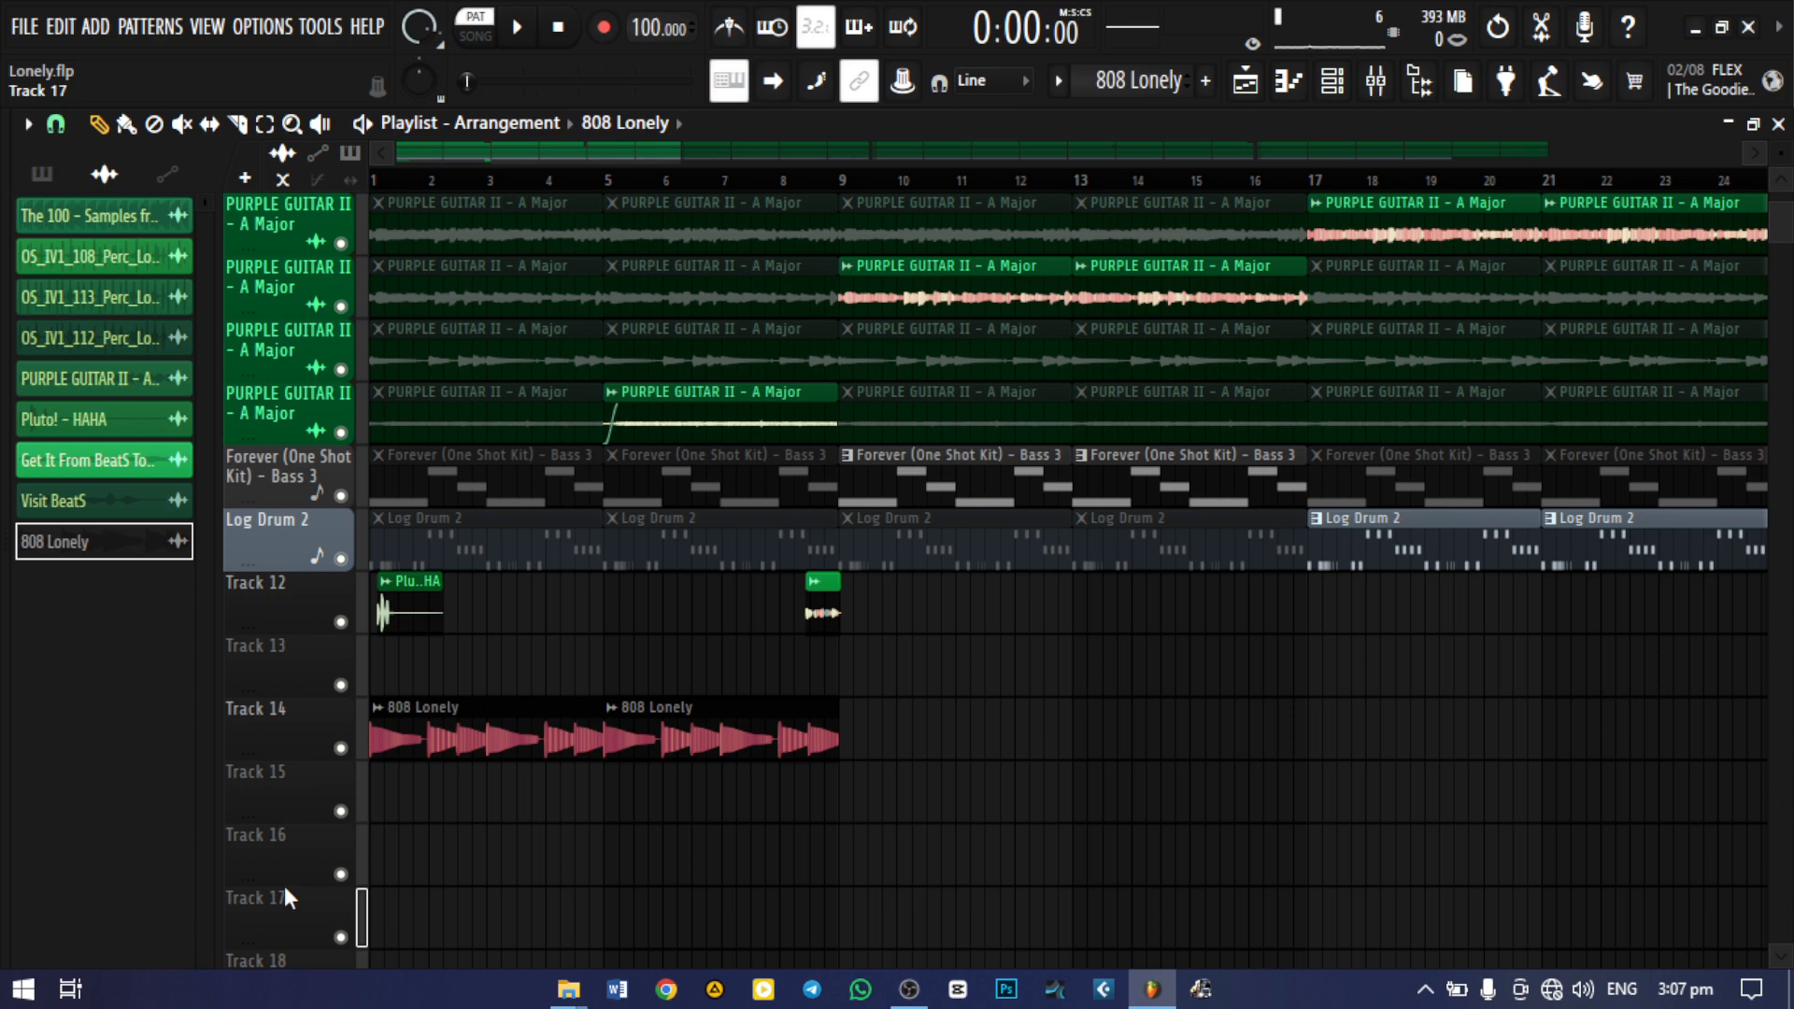
right_click(461, 733)
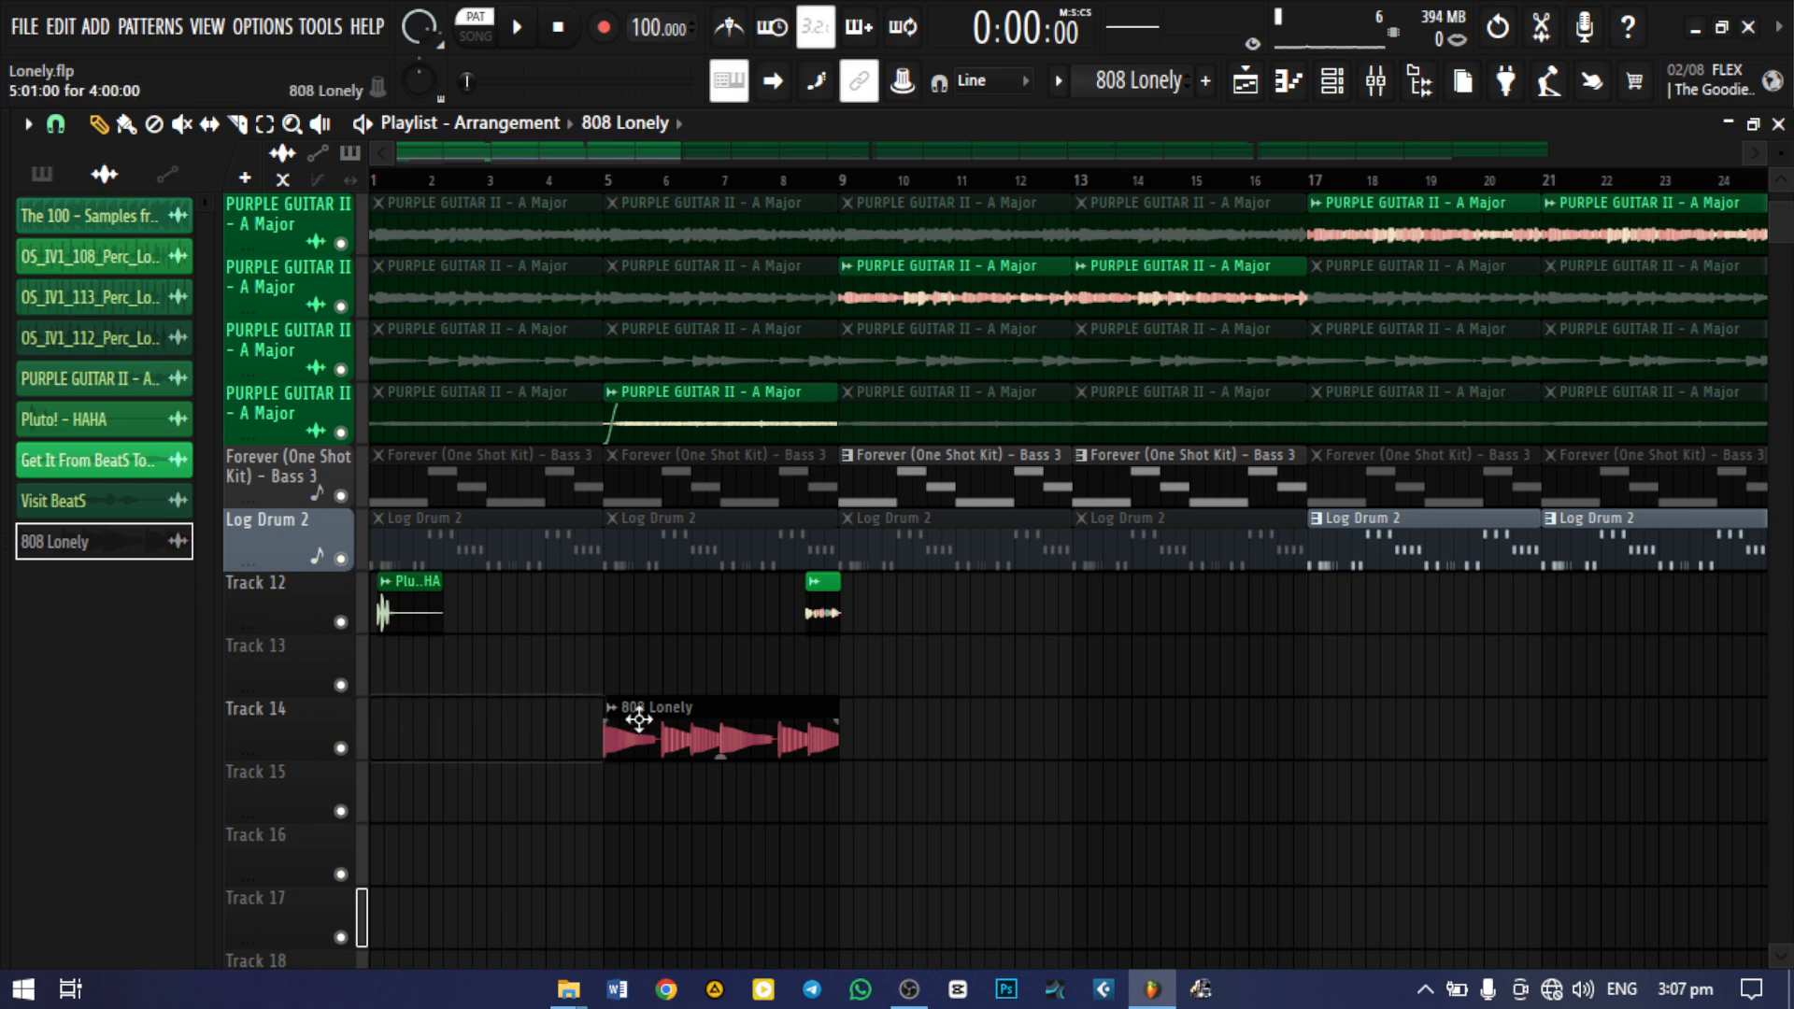
right_click(620, 720)
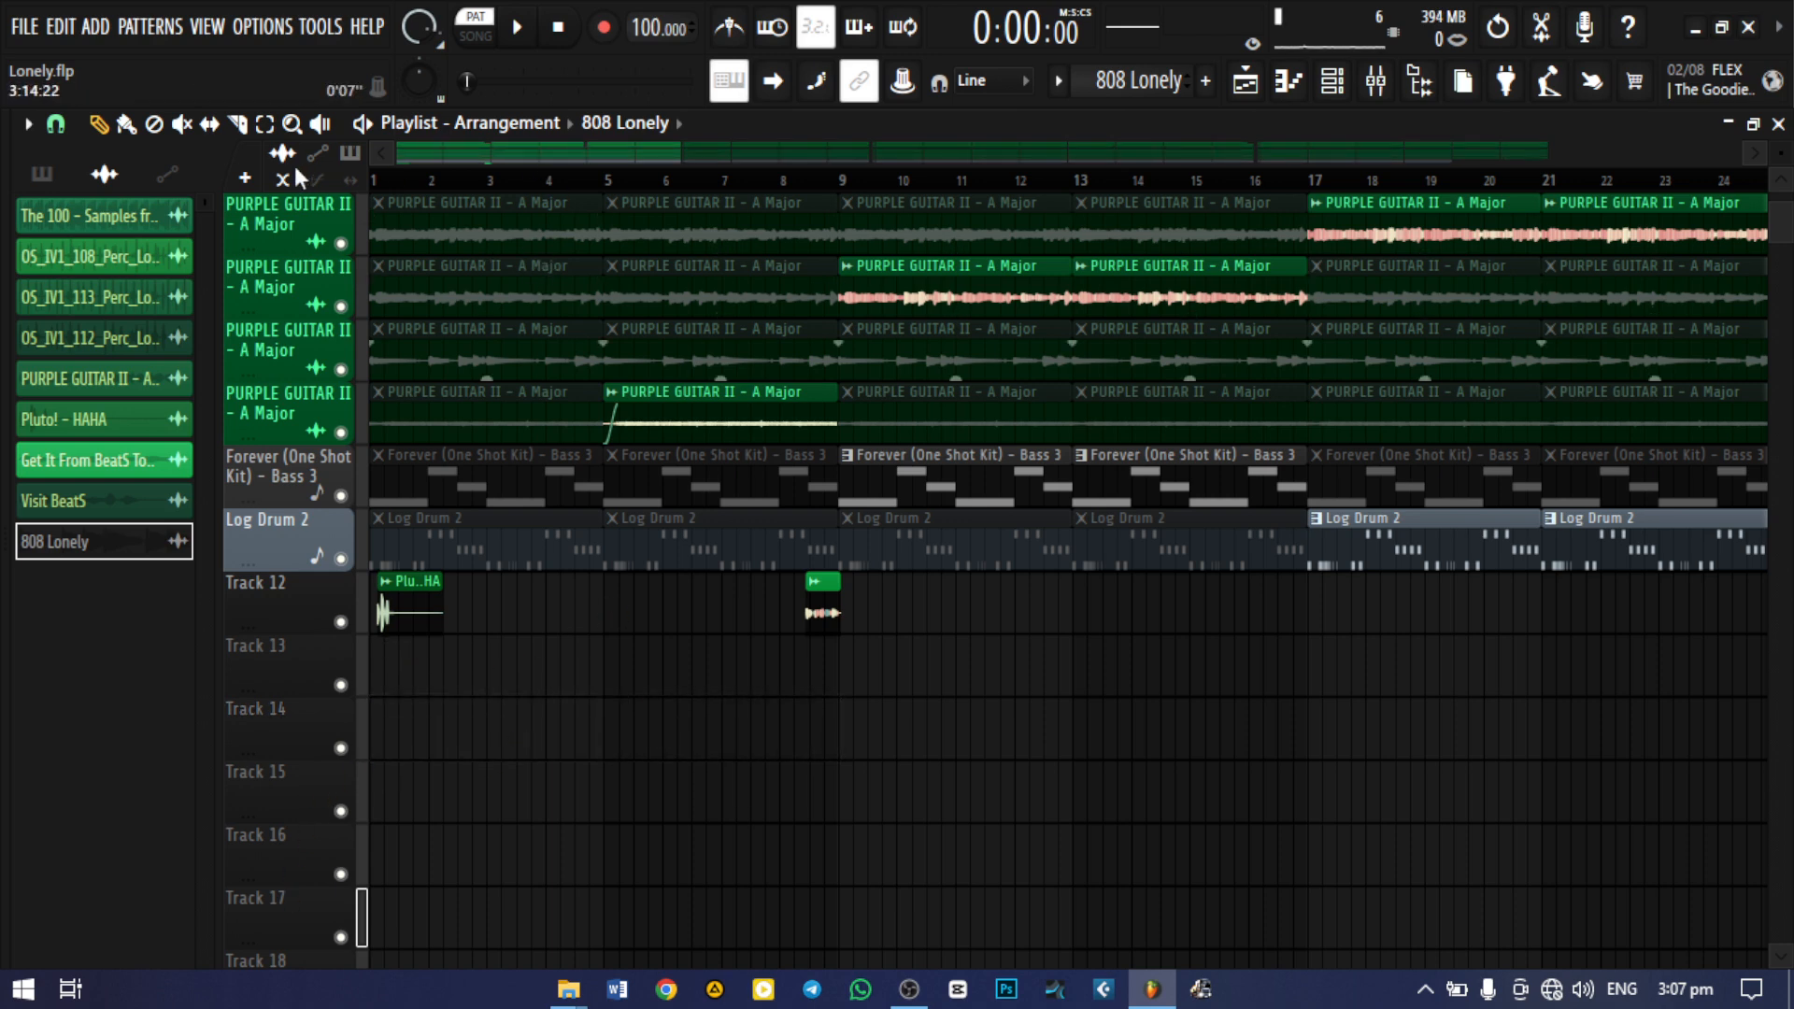
Switch playback to song mode and audition the beginning of the arrangement
scroll(480, 368, "up", 4)
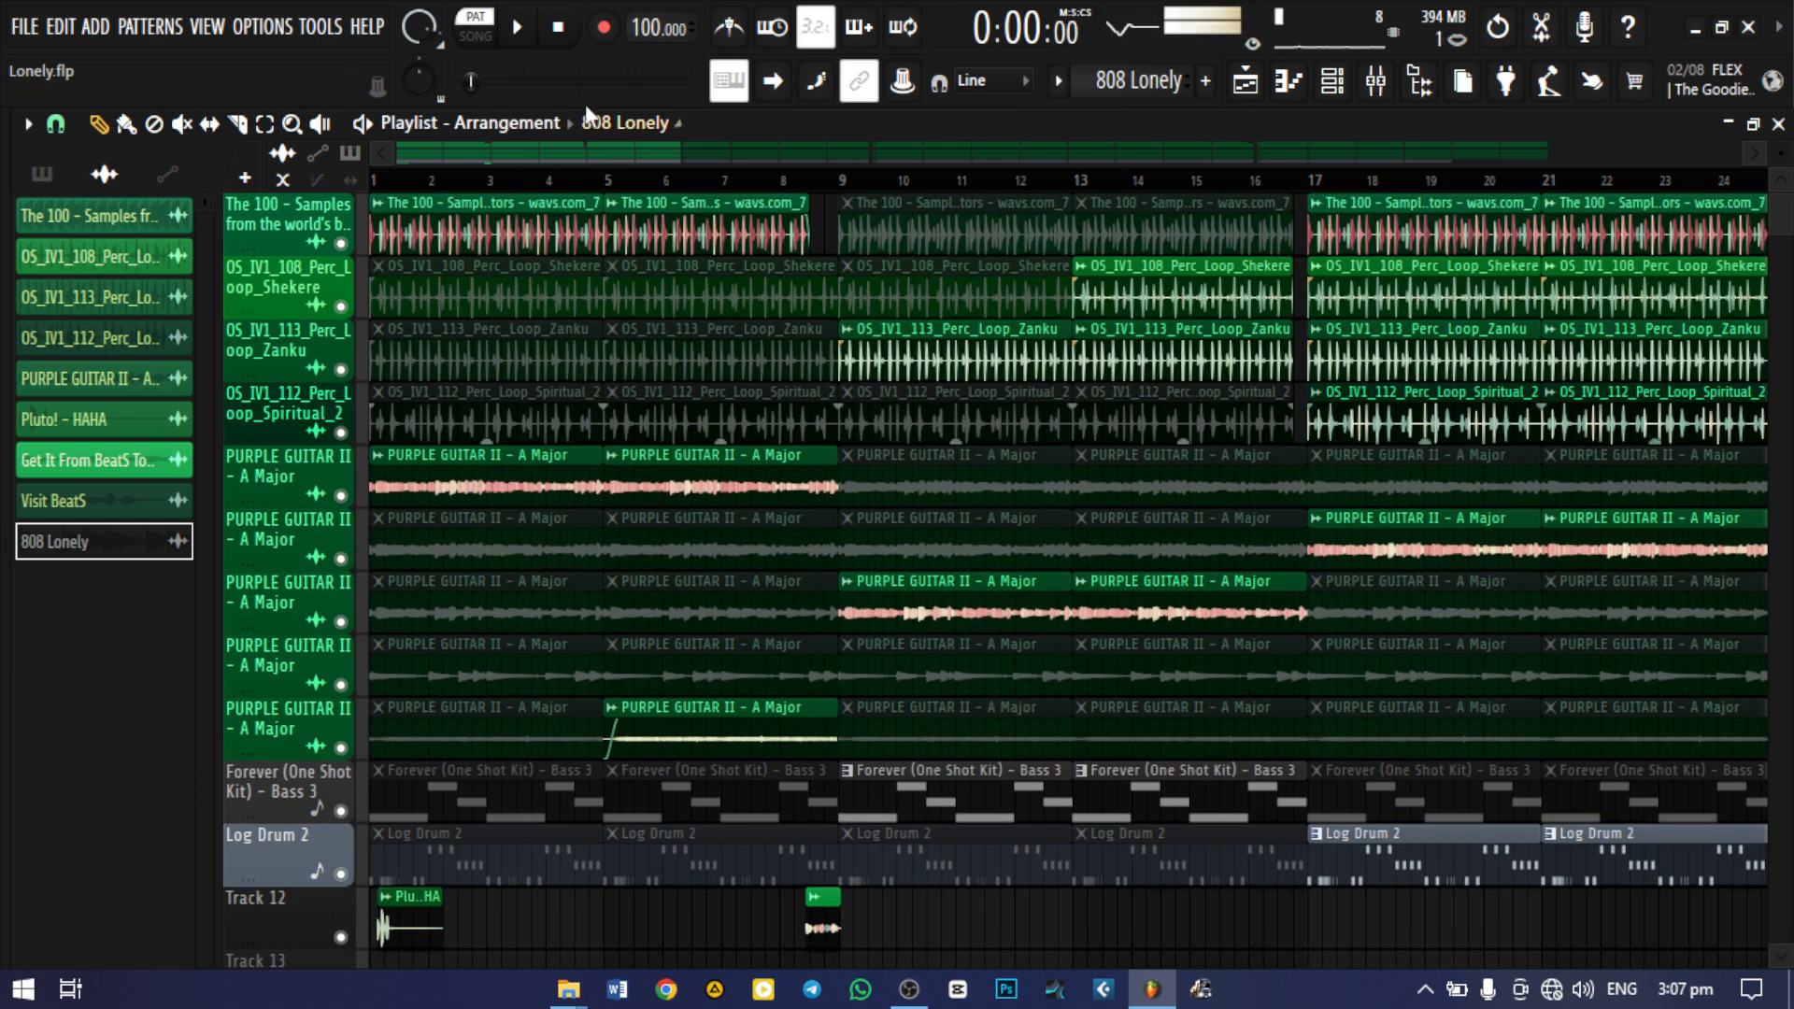
left_click(475, 36)
key("space")
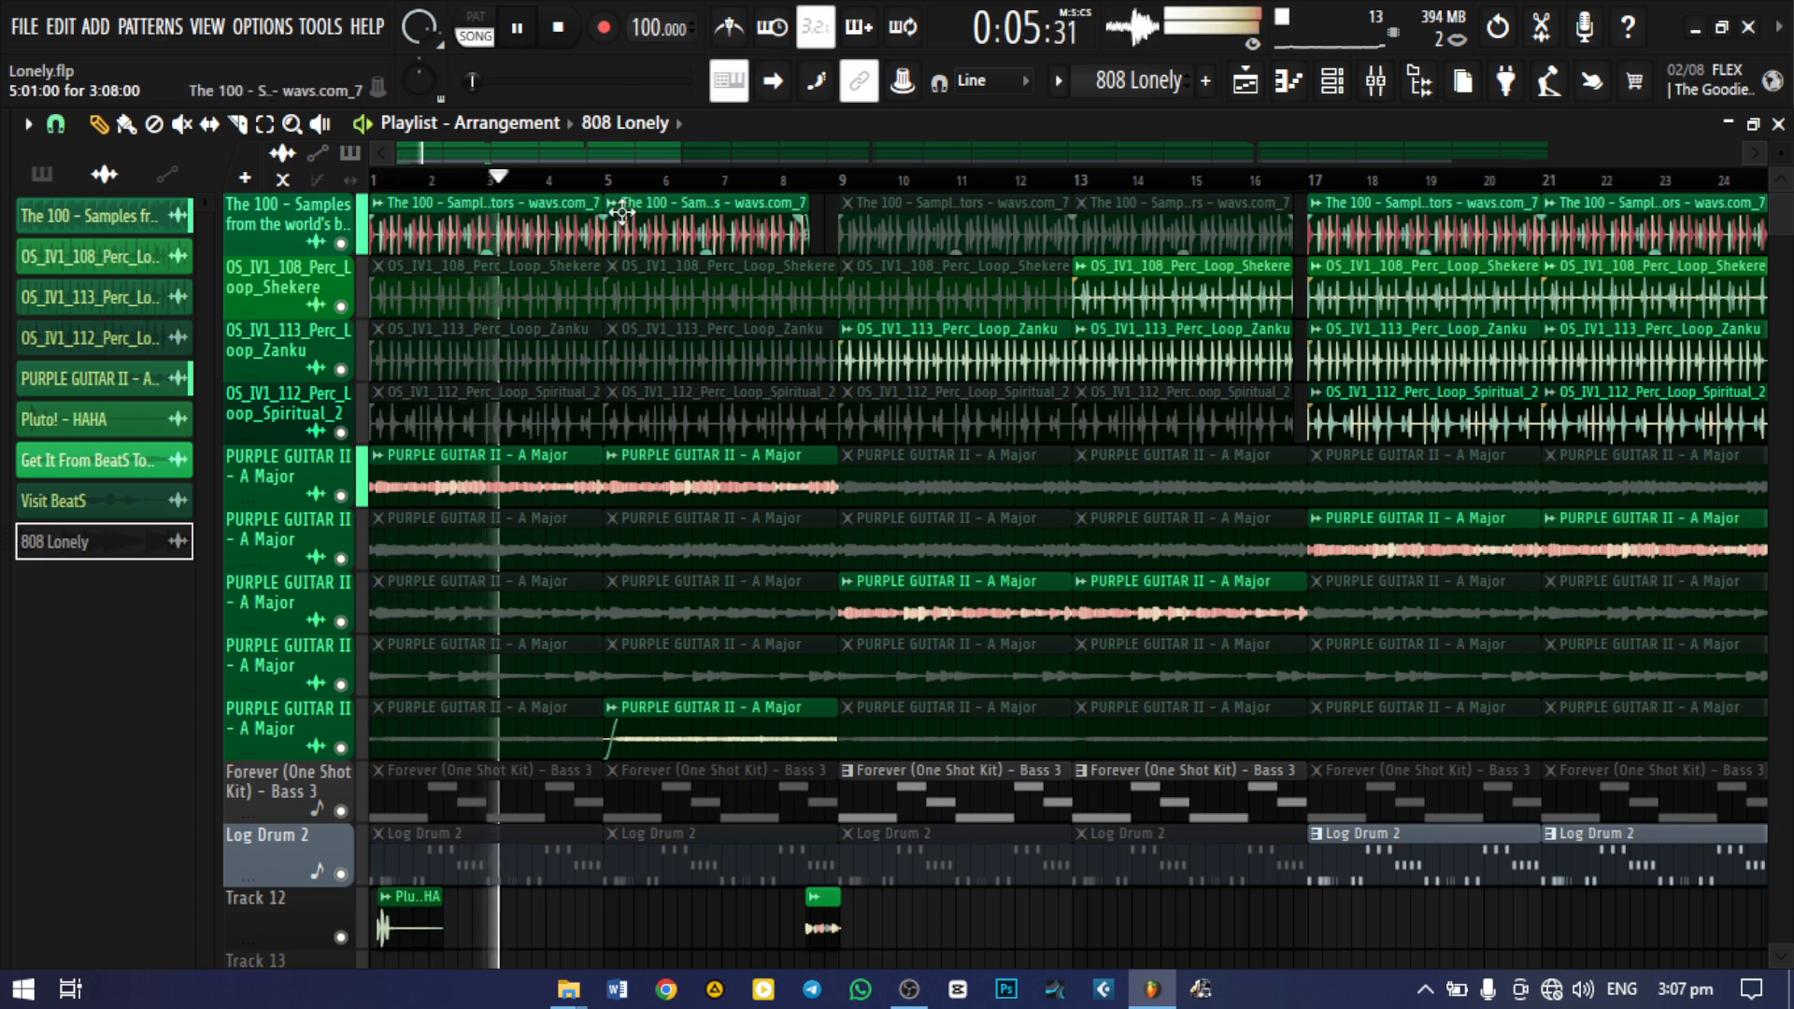
key("space")
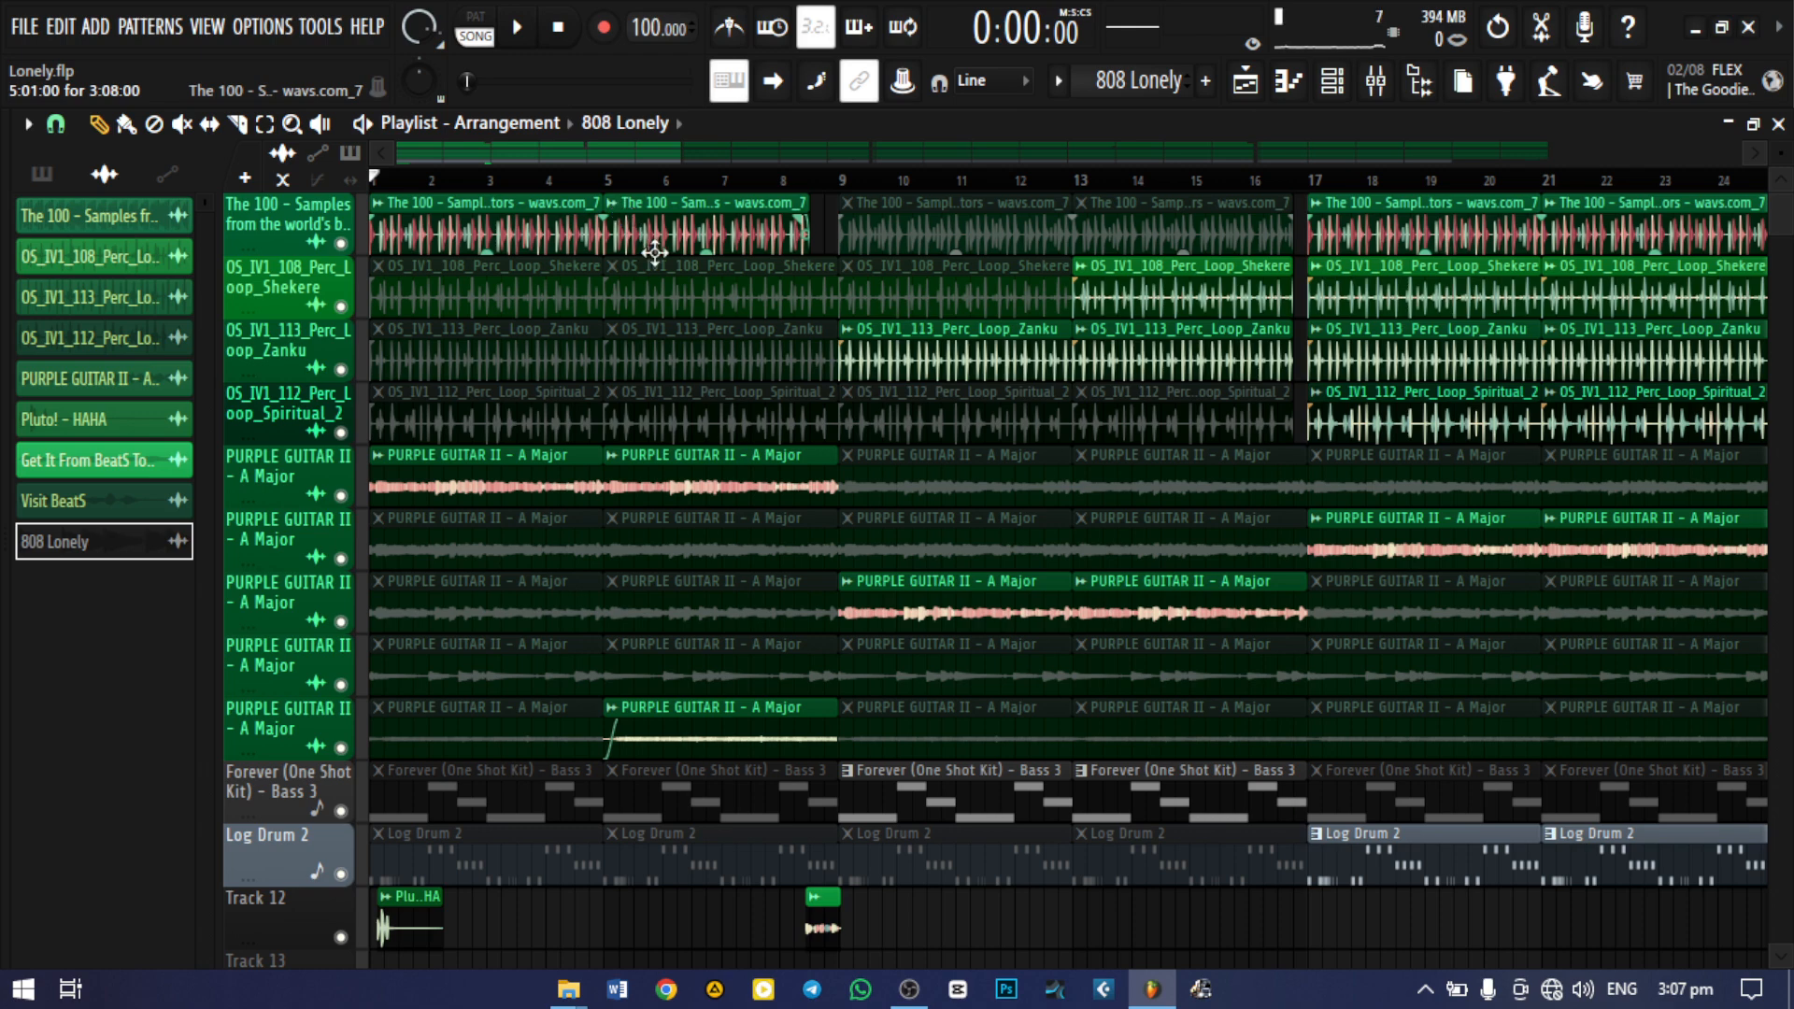
Show the full arrangement, start an MP3 export of the song, and browse to Zed Cartel > Retro Boey Beats > K20 BeatS
left_click_drag(681, 150, 1691, 159)
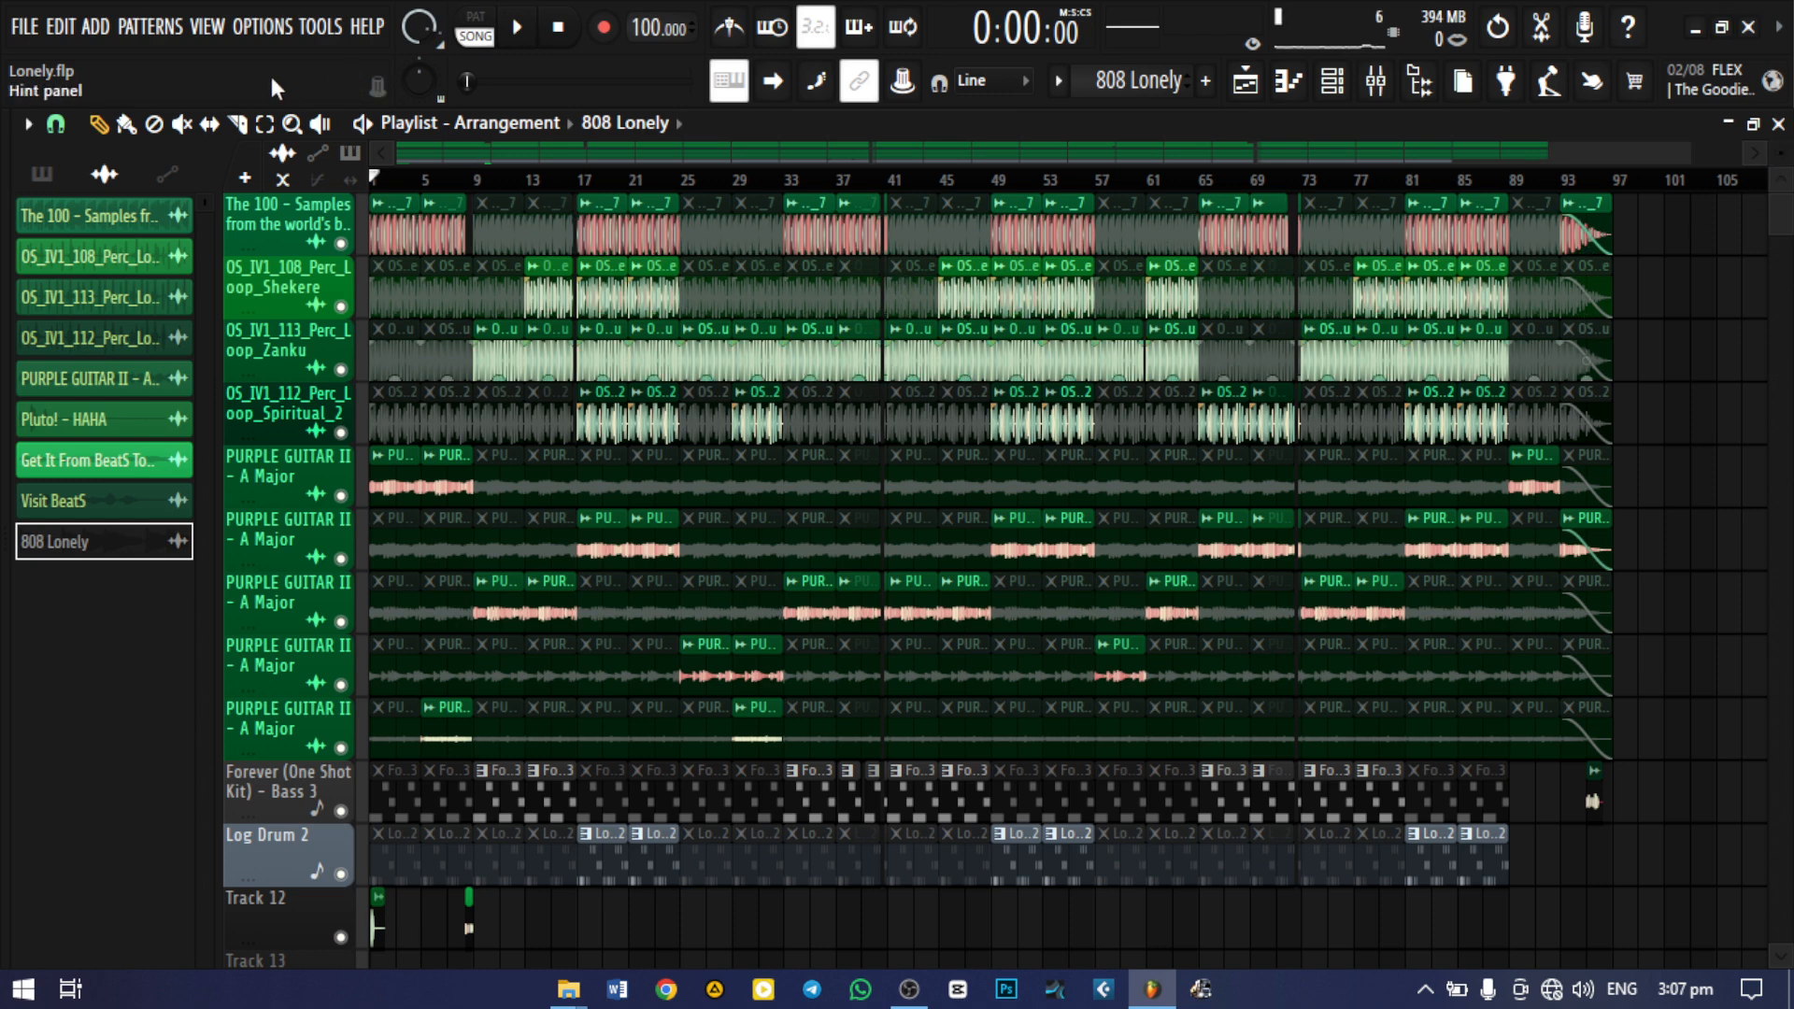
left_click(36, 30)
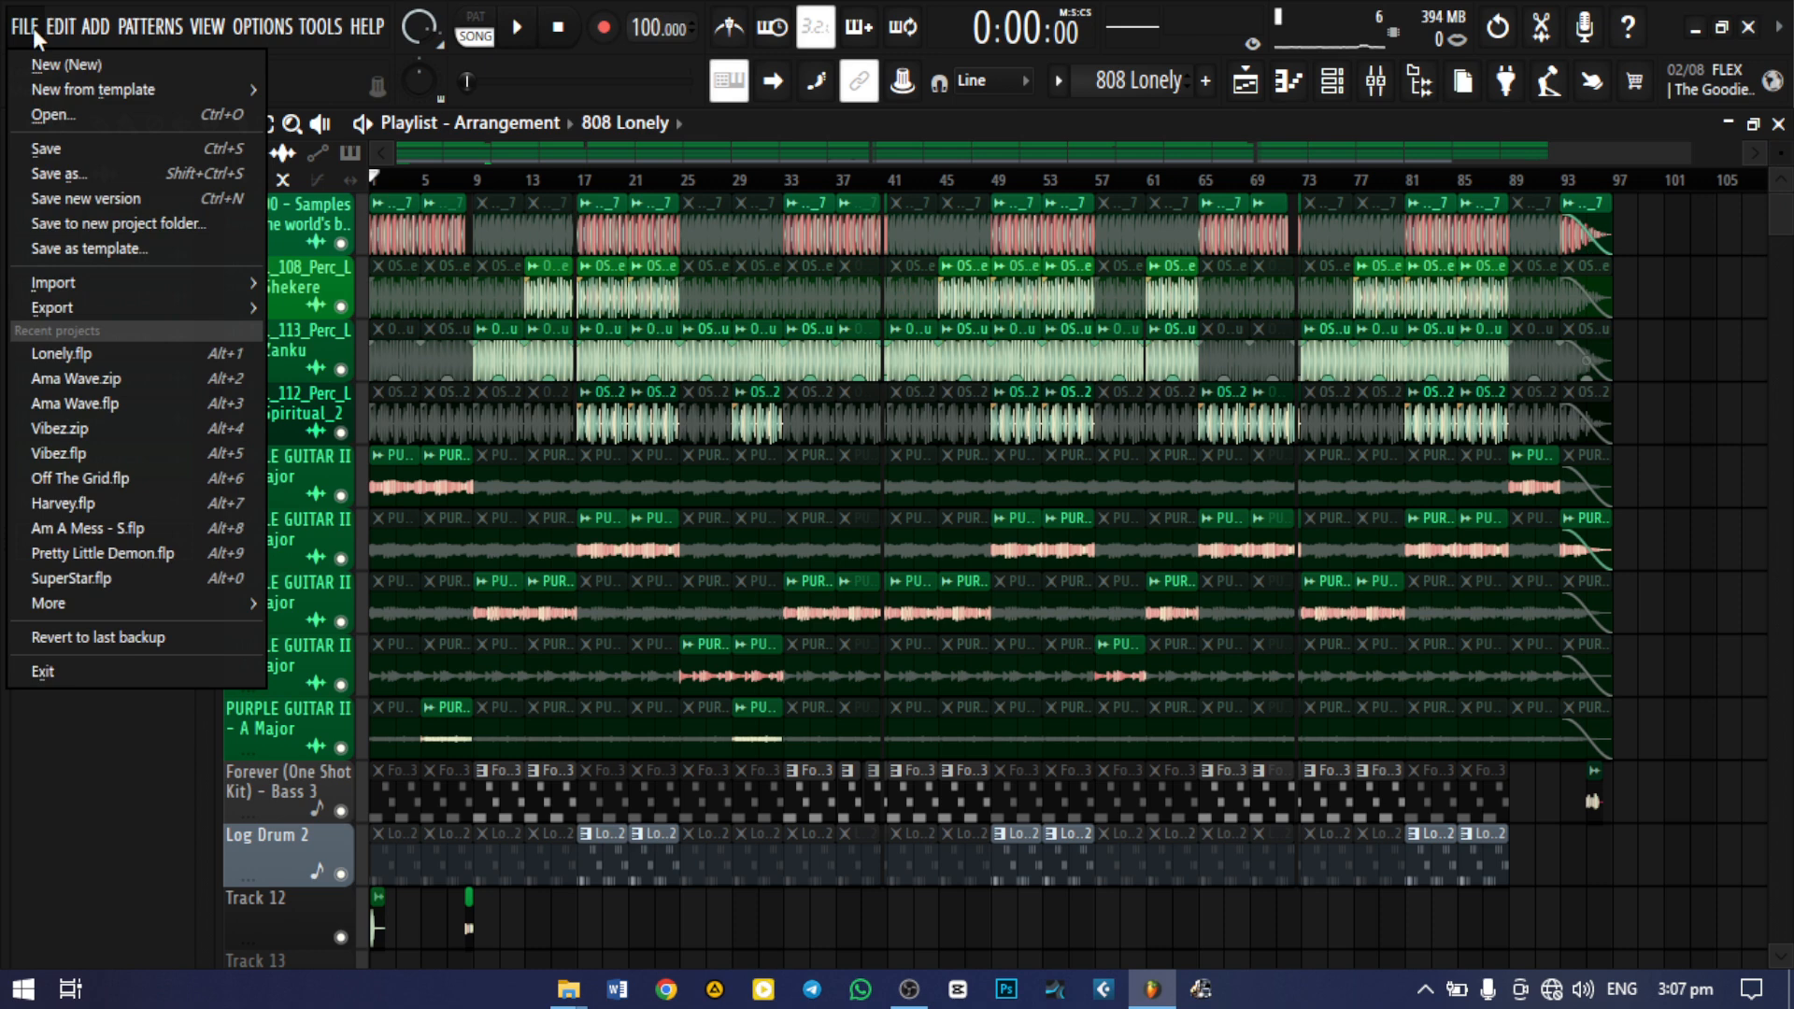
mouse_move(75, 310)
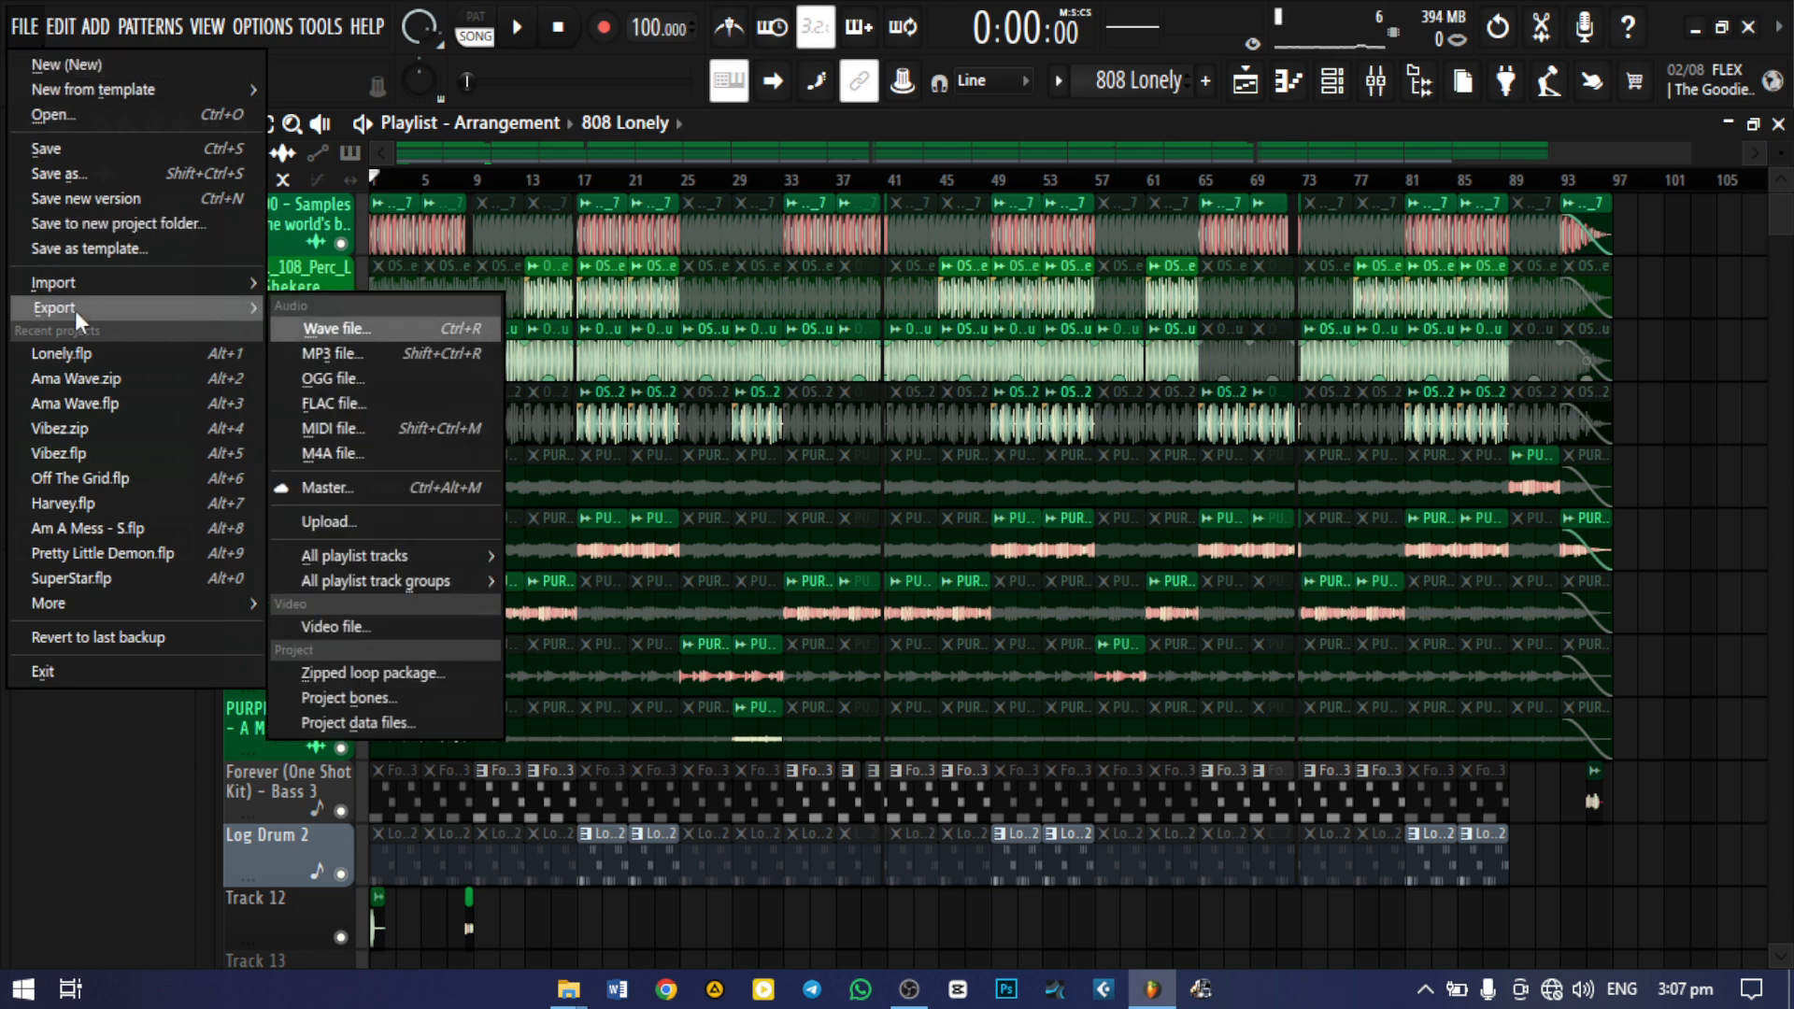
left_click(349, 357)
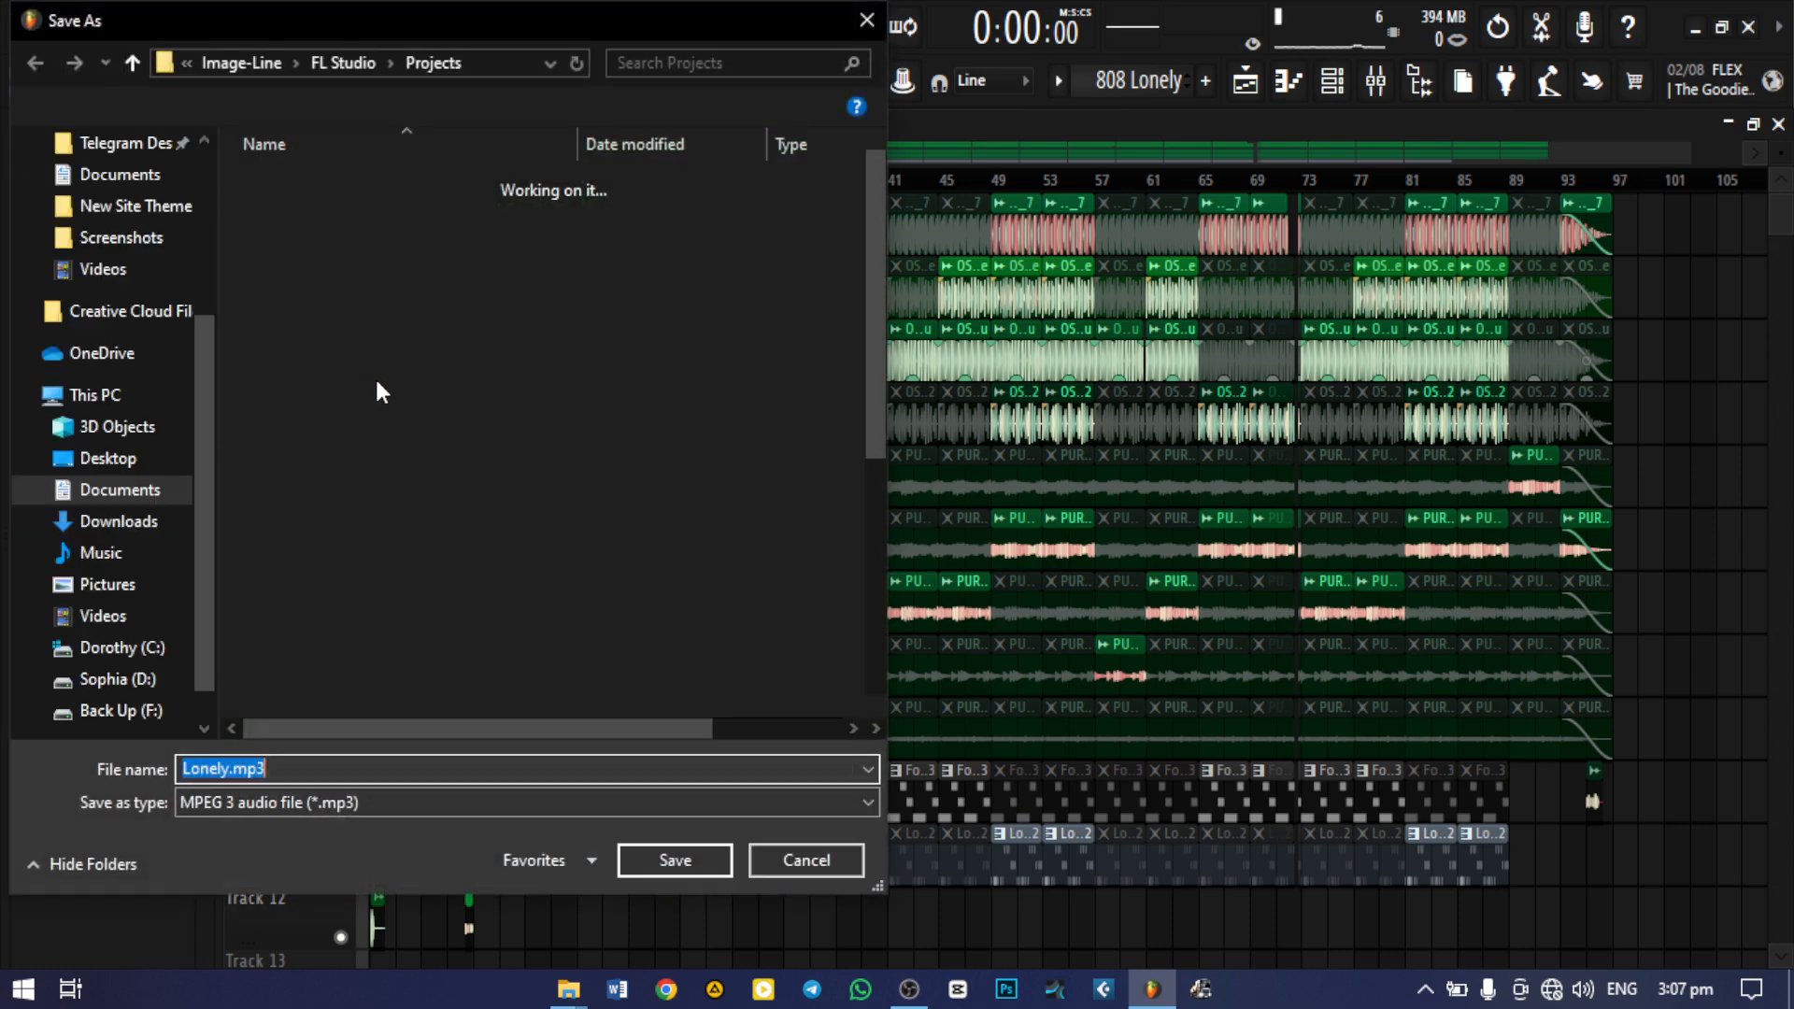
scroll(149, 365, "up", 2)
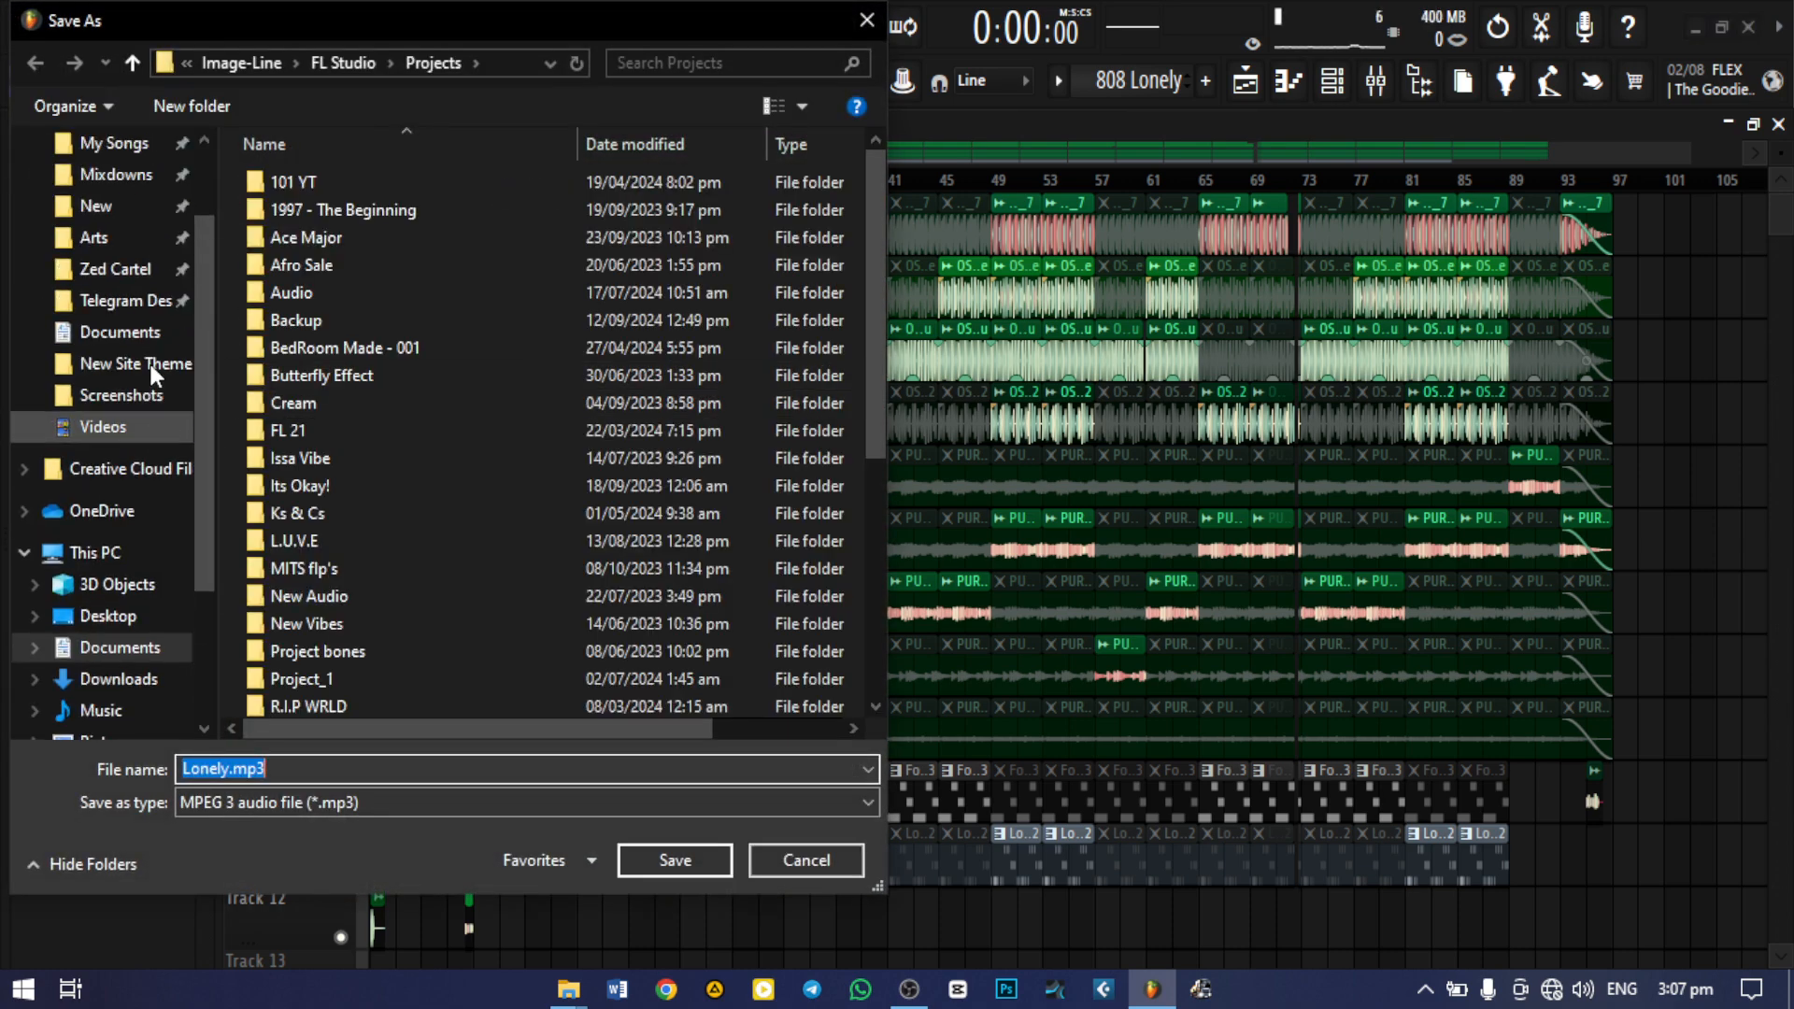
scroll(149, 365, "up", 3)
left_click(116, 195)
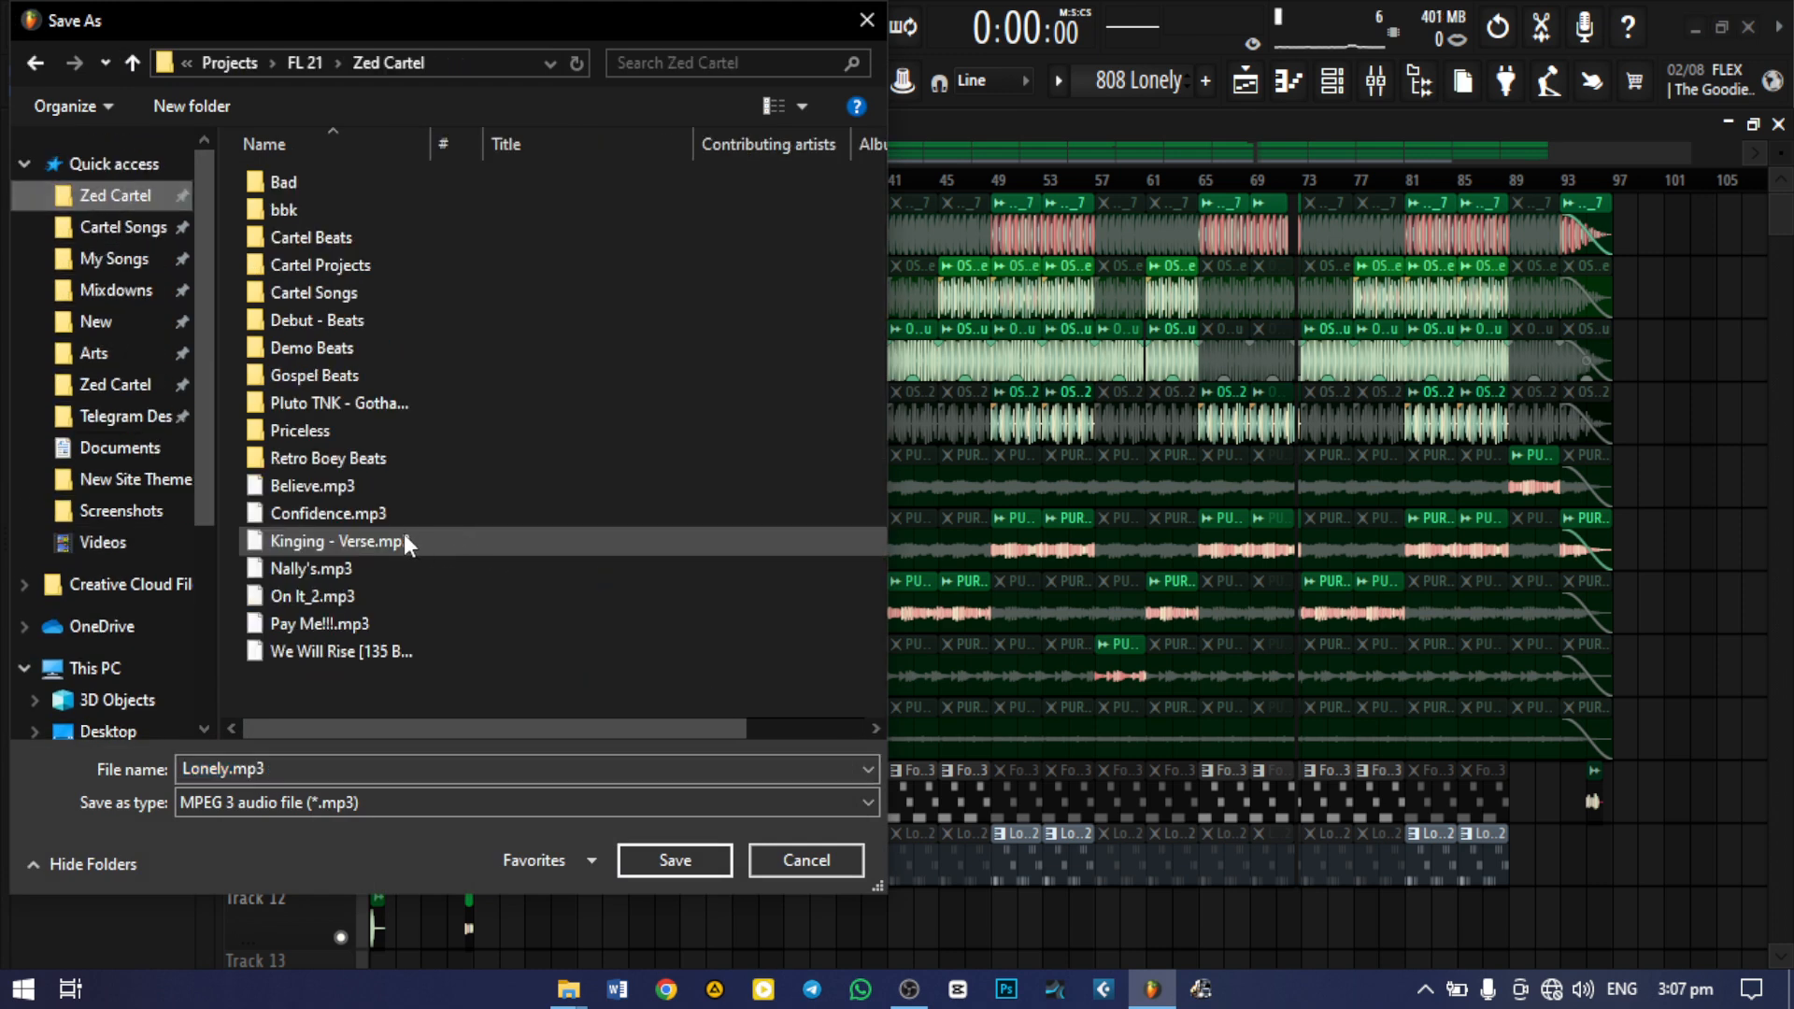
double_click(324, 460)
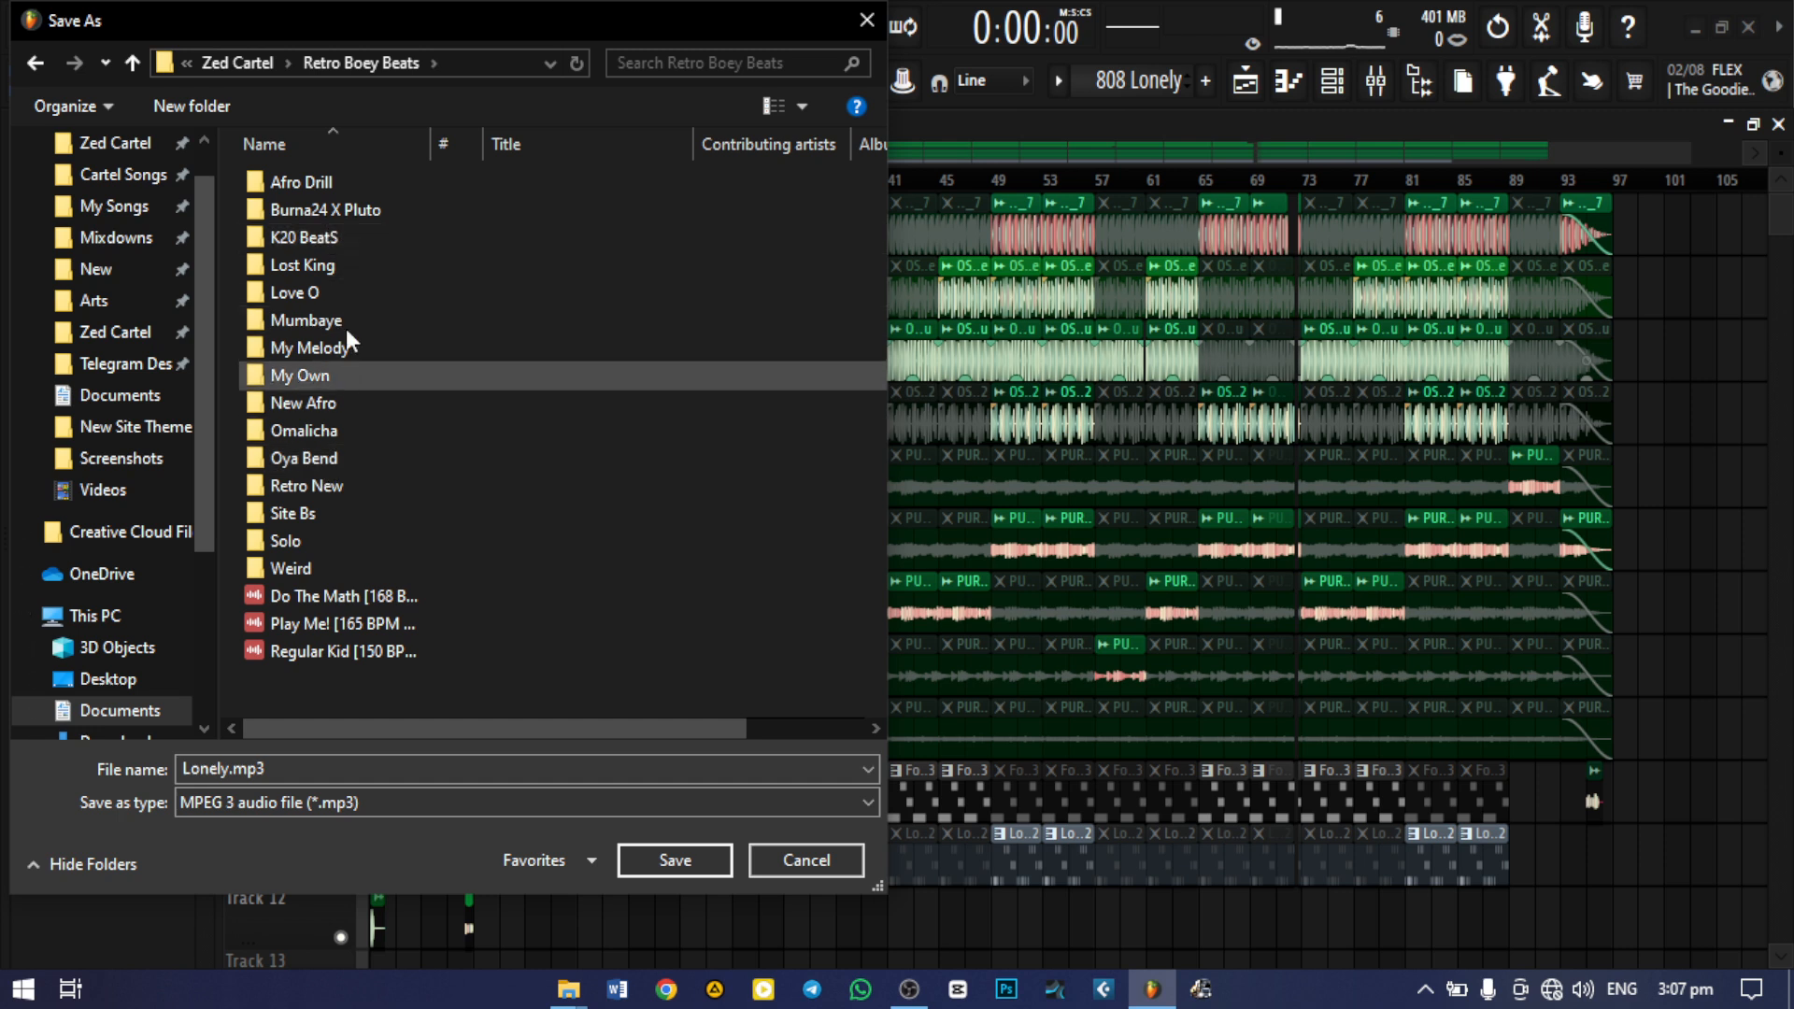
double_click(346, 239)
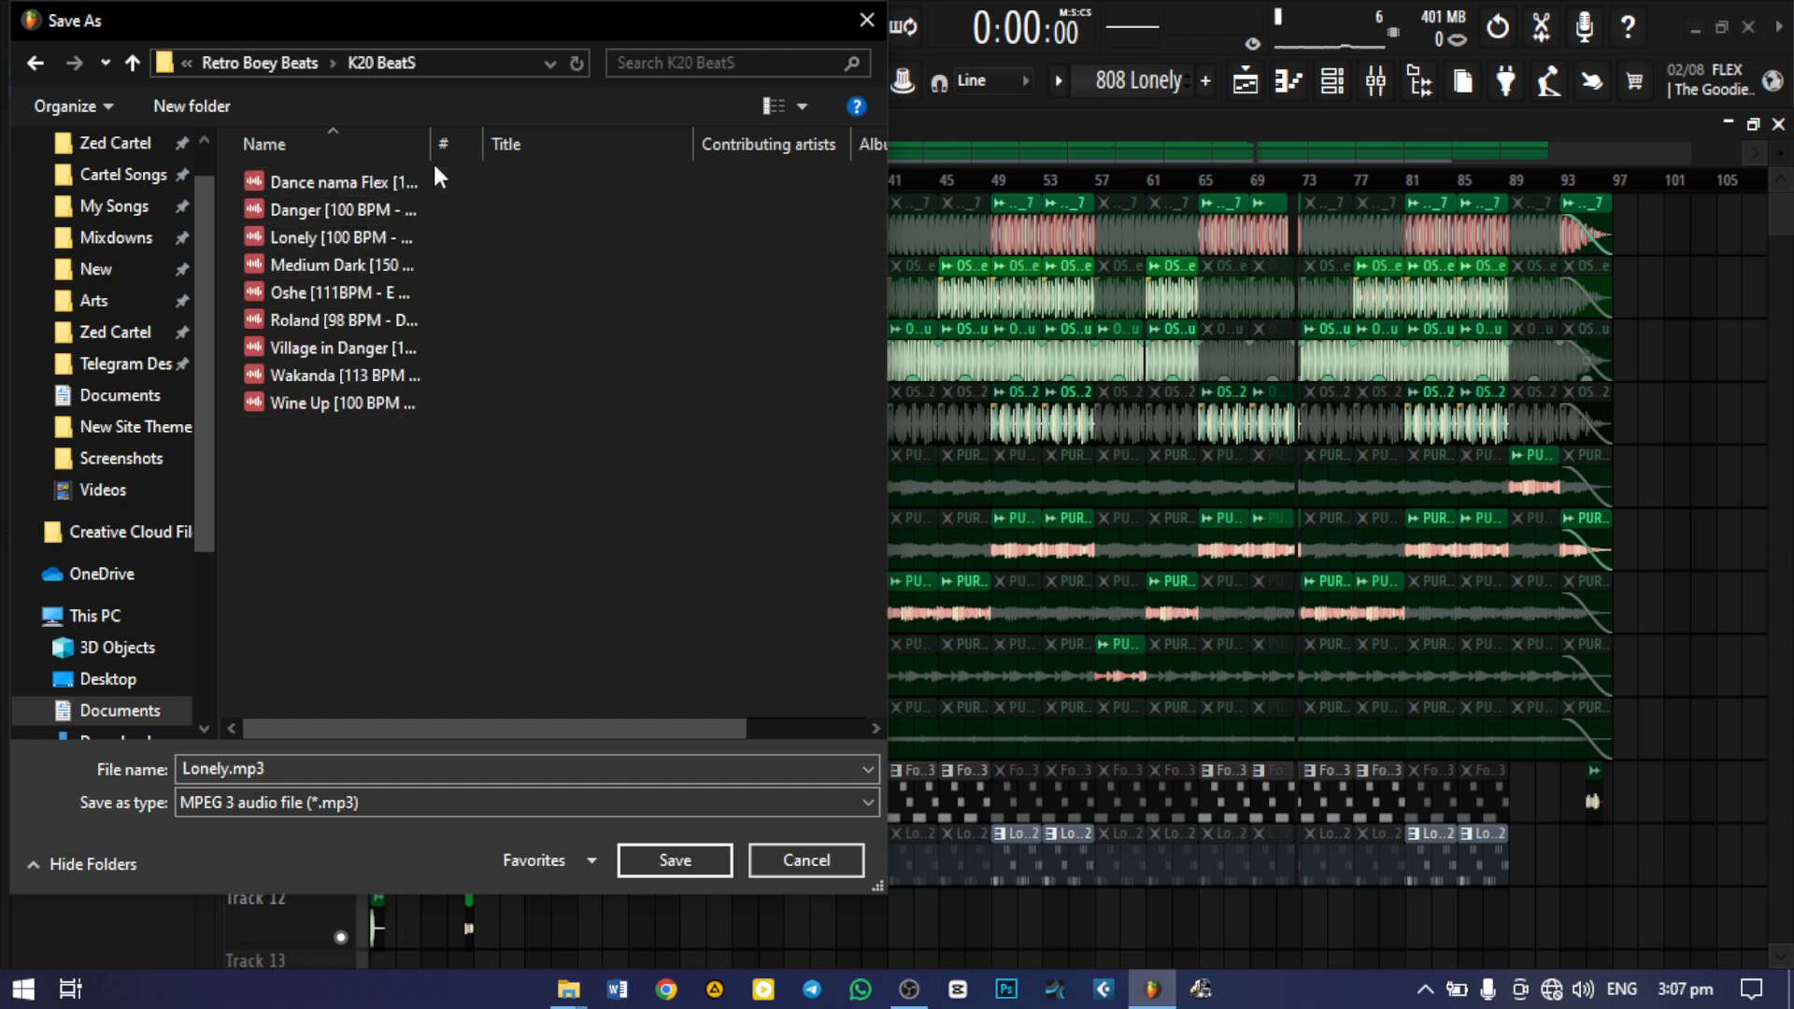
Copy the name "Lonely [100 BPM - A Maj]" from the existing MP3 in K20 BeatS, and cancel the MP3 export
left_click_drag(431, 146, 599, 145)
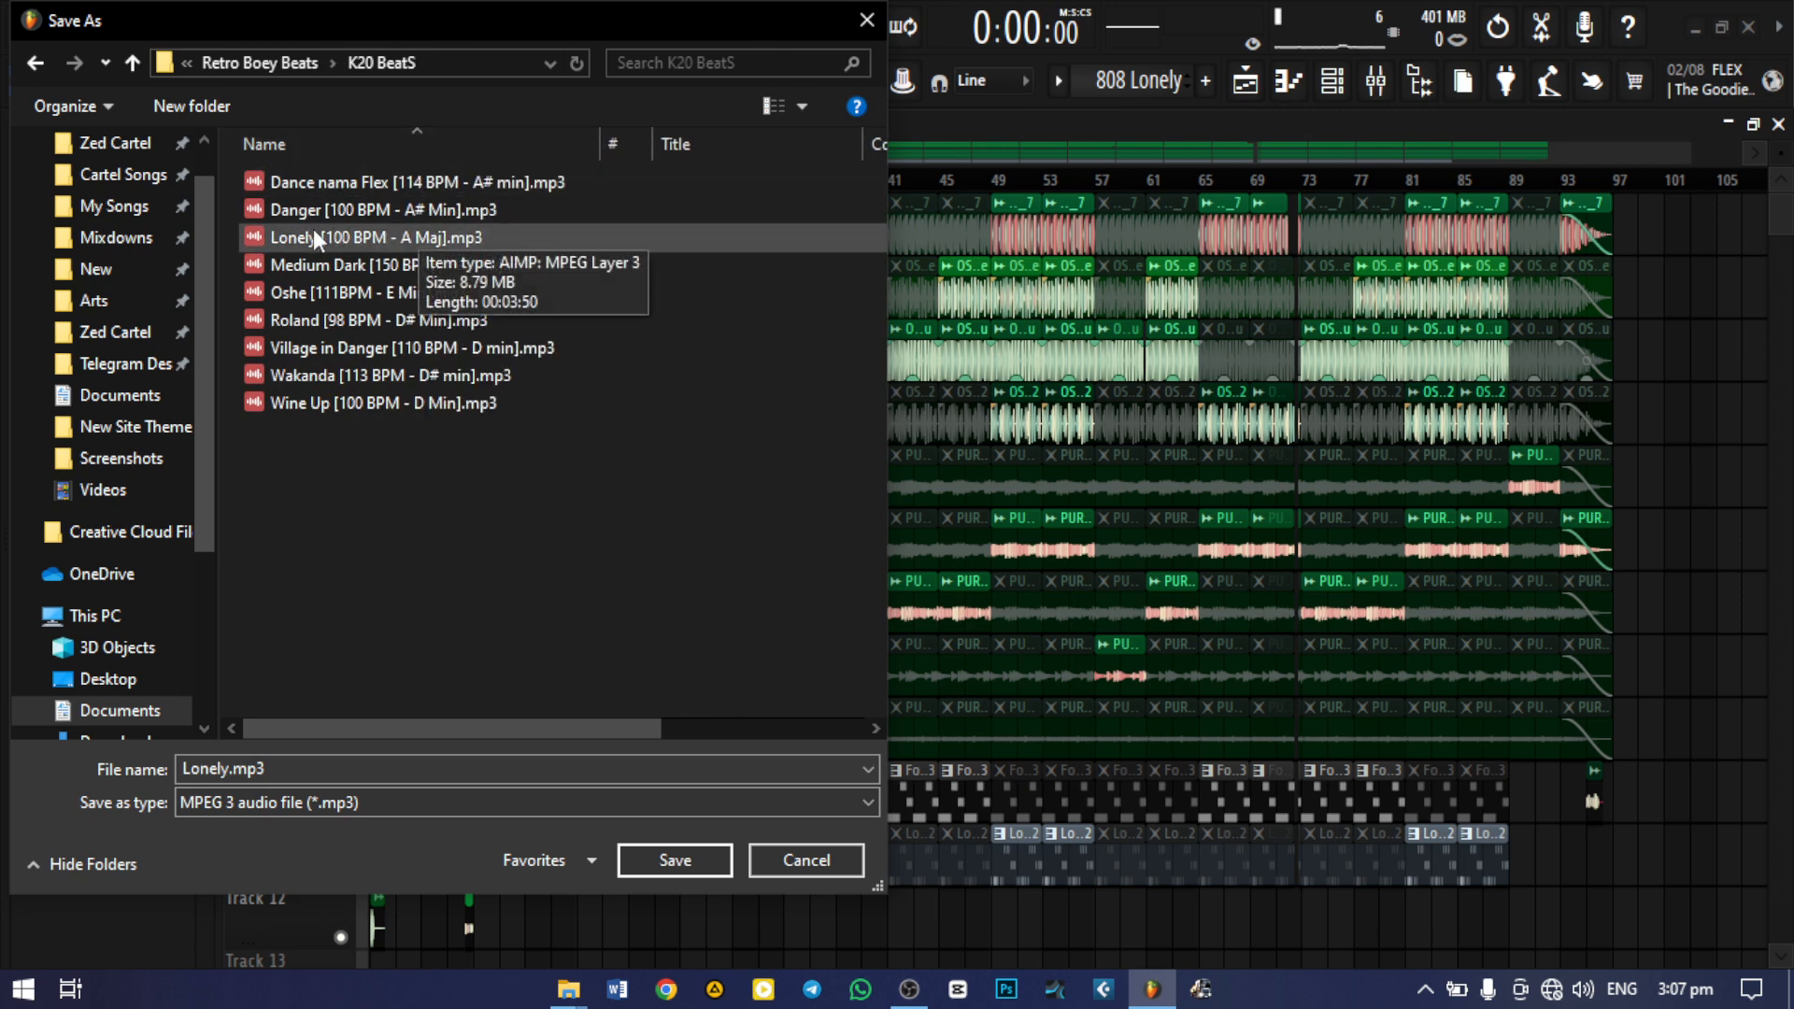
left_click(376, 240)
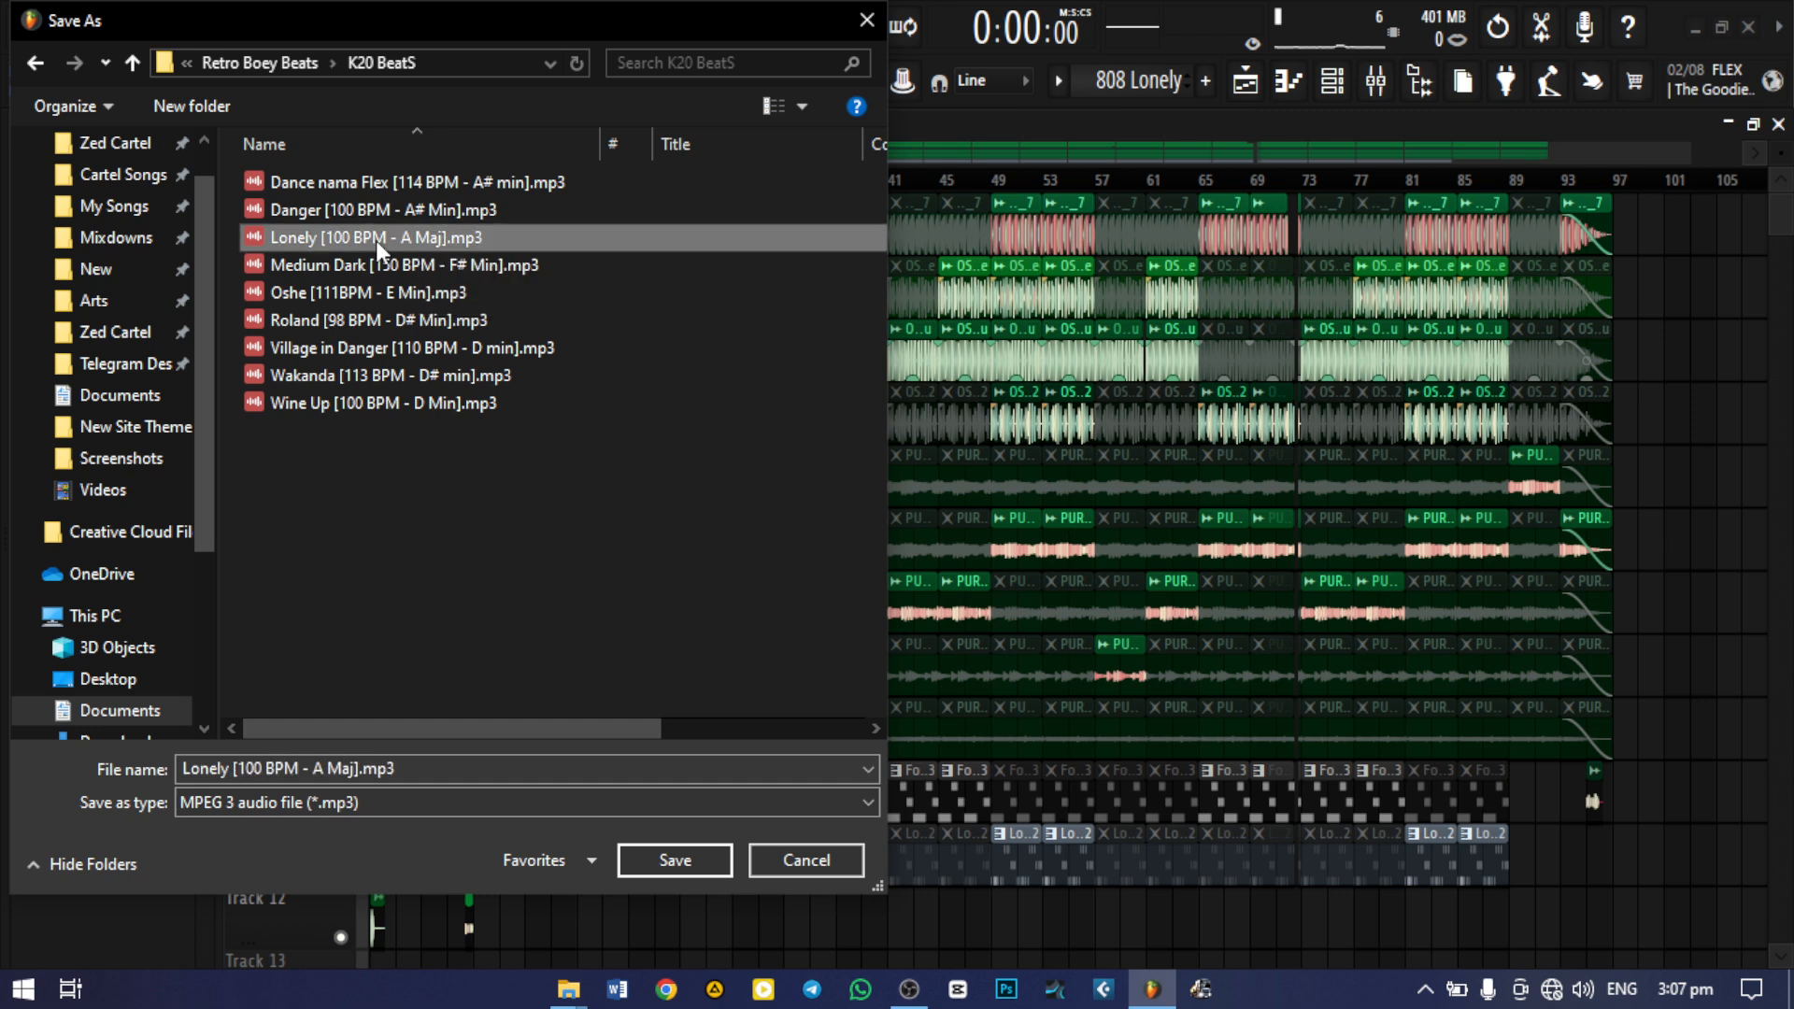
left_click(361, 770)
left_click(361, 770)
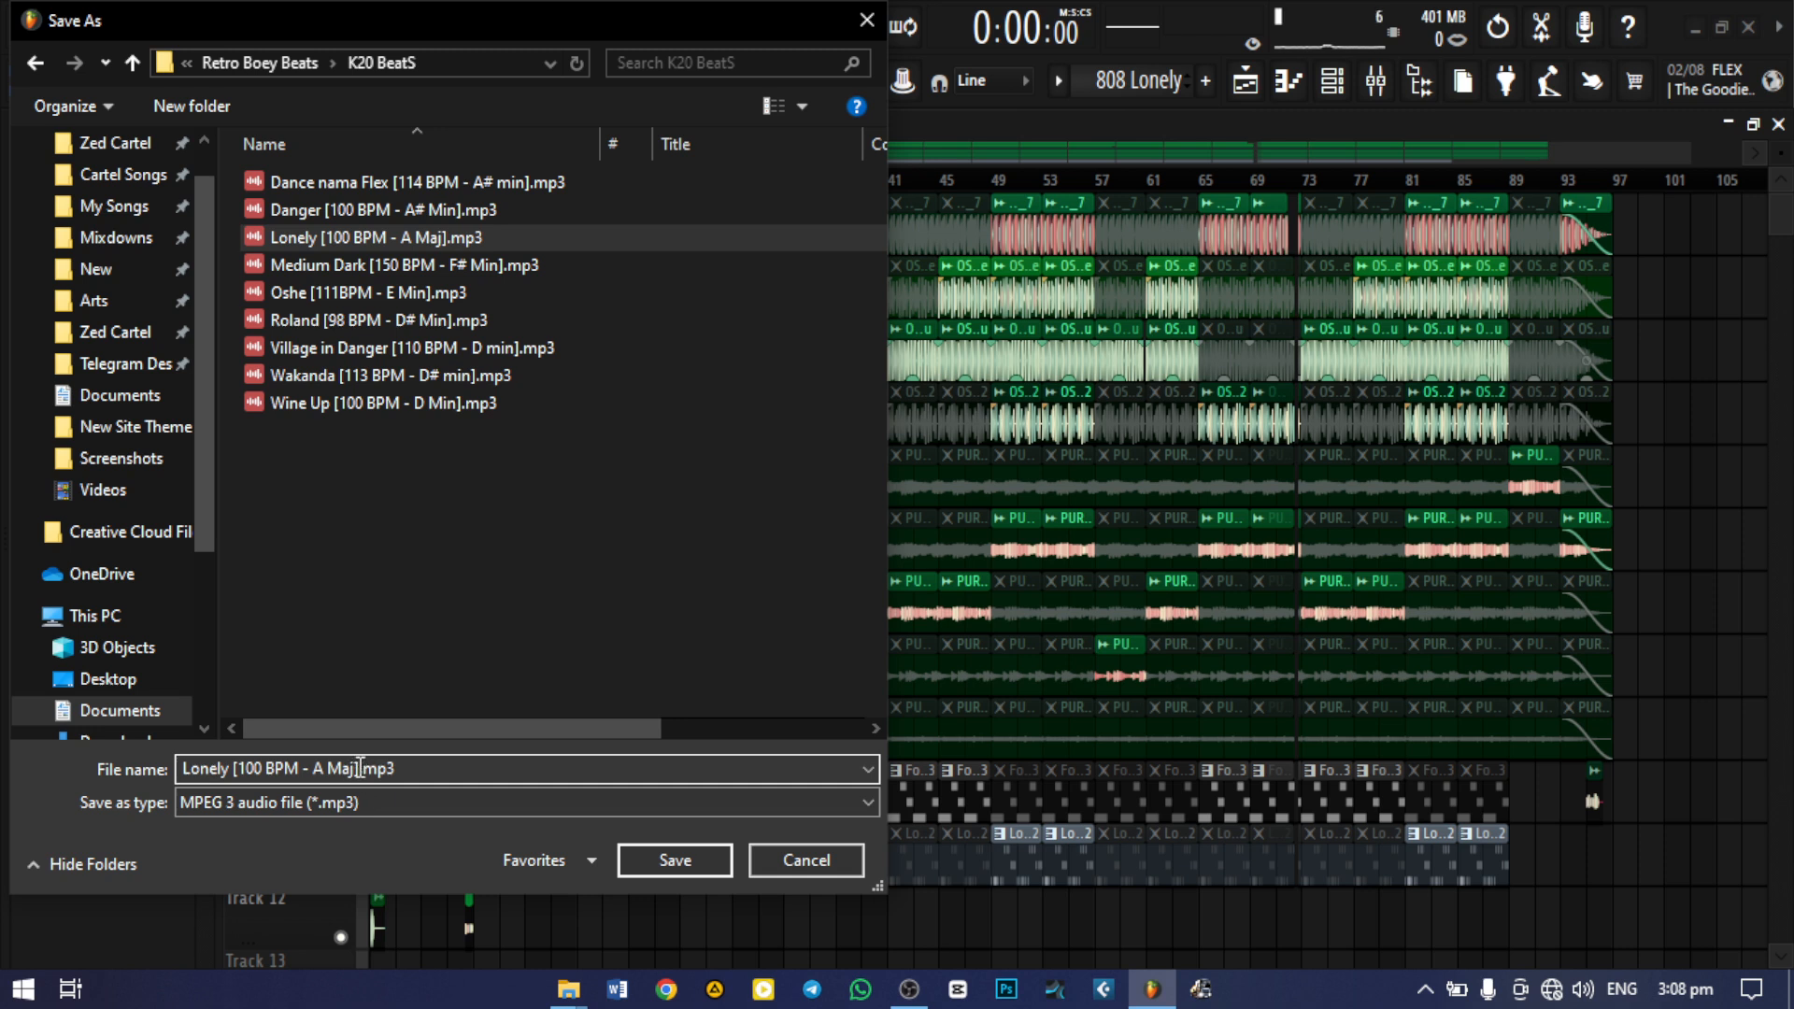
left_click_drag(361, 770, 203, 770)
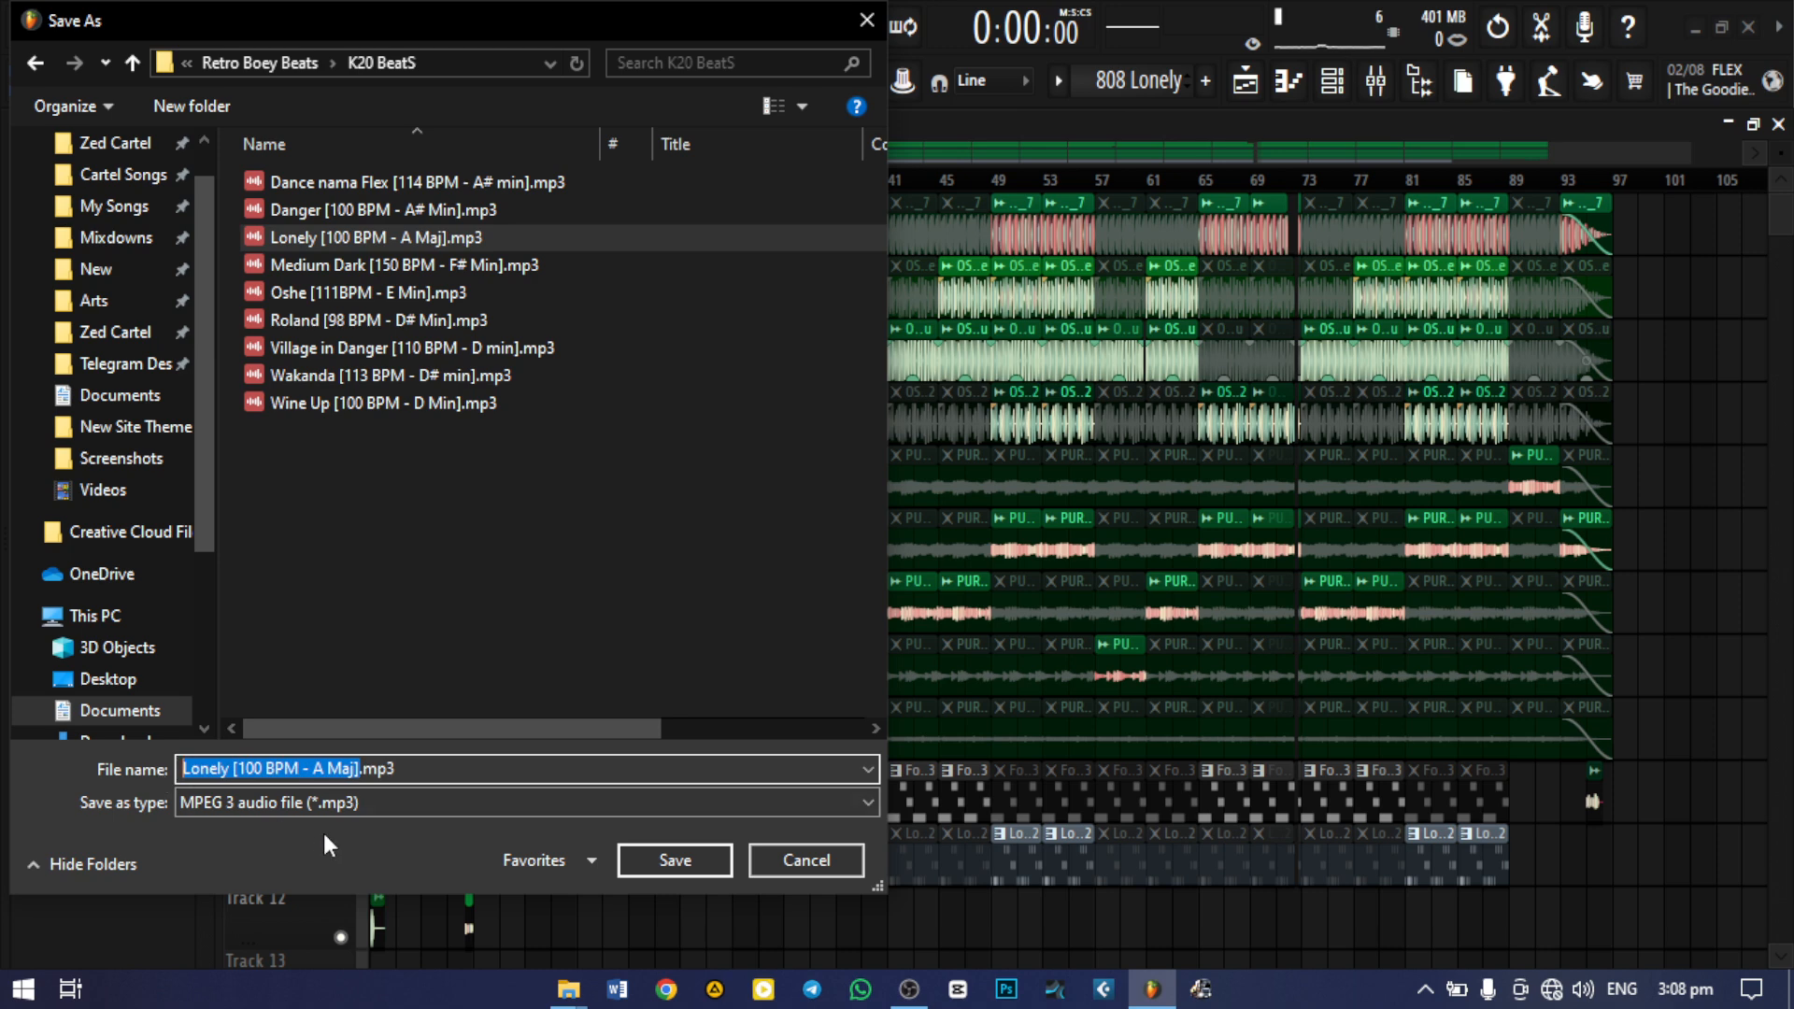
left_click(757, 863)
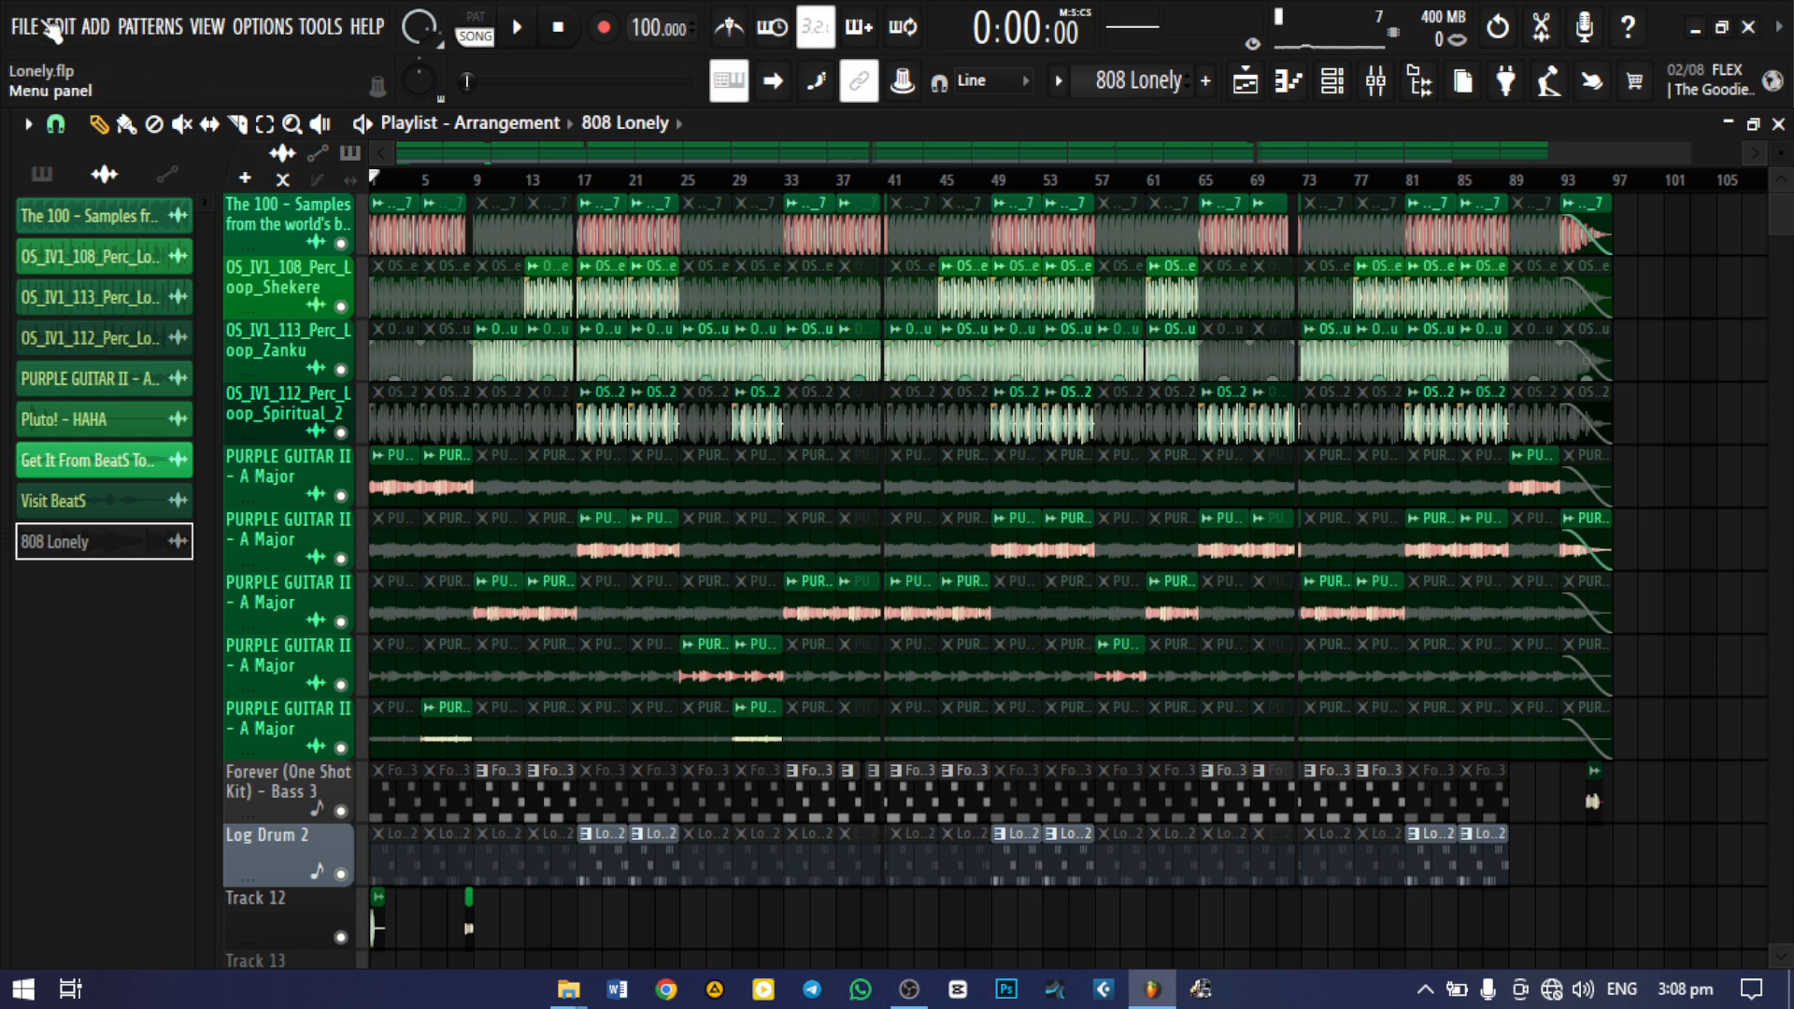
Start a Wave file export of the song and choose Zed Cartel > Retro Boey Beats > K20 BeatS as its destination
left_click(30, 26)
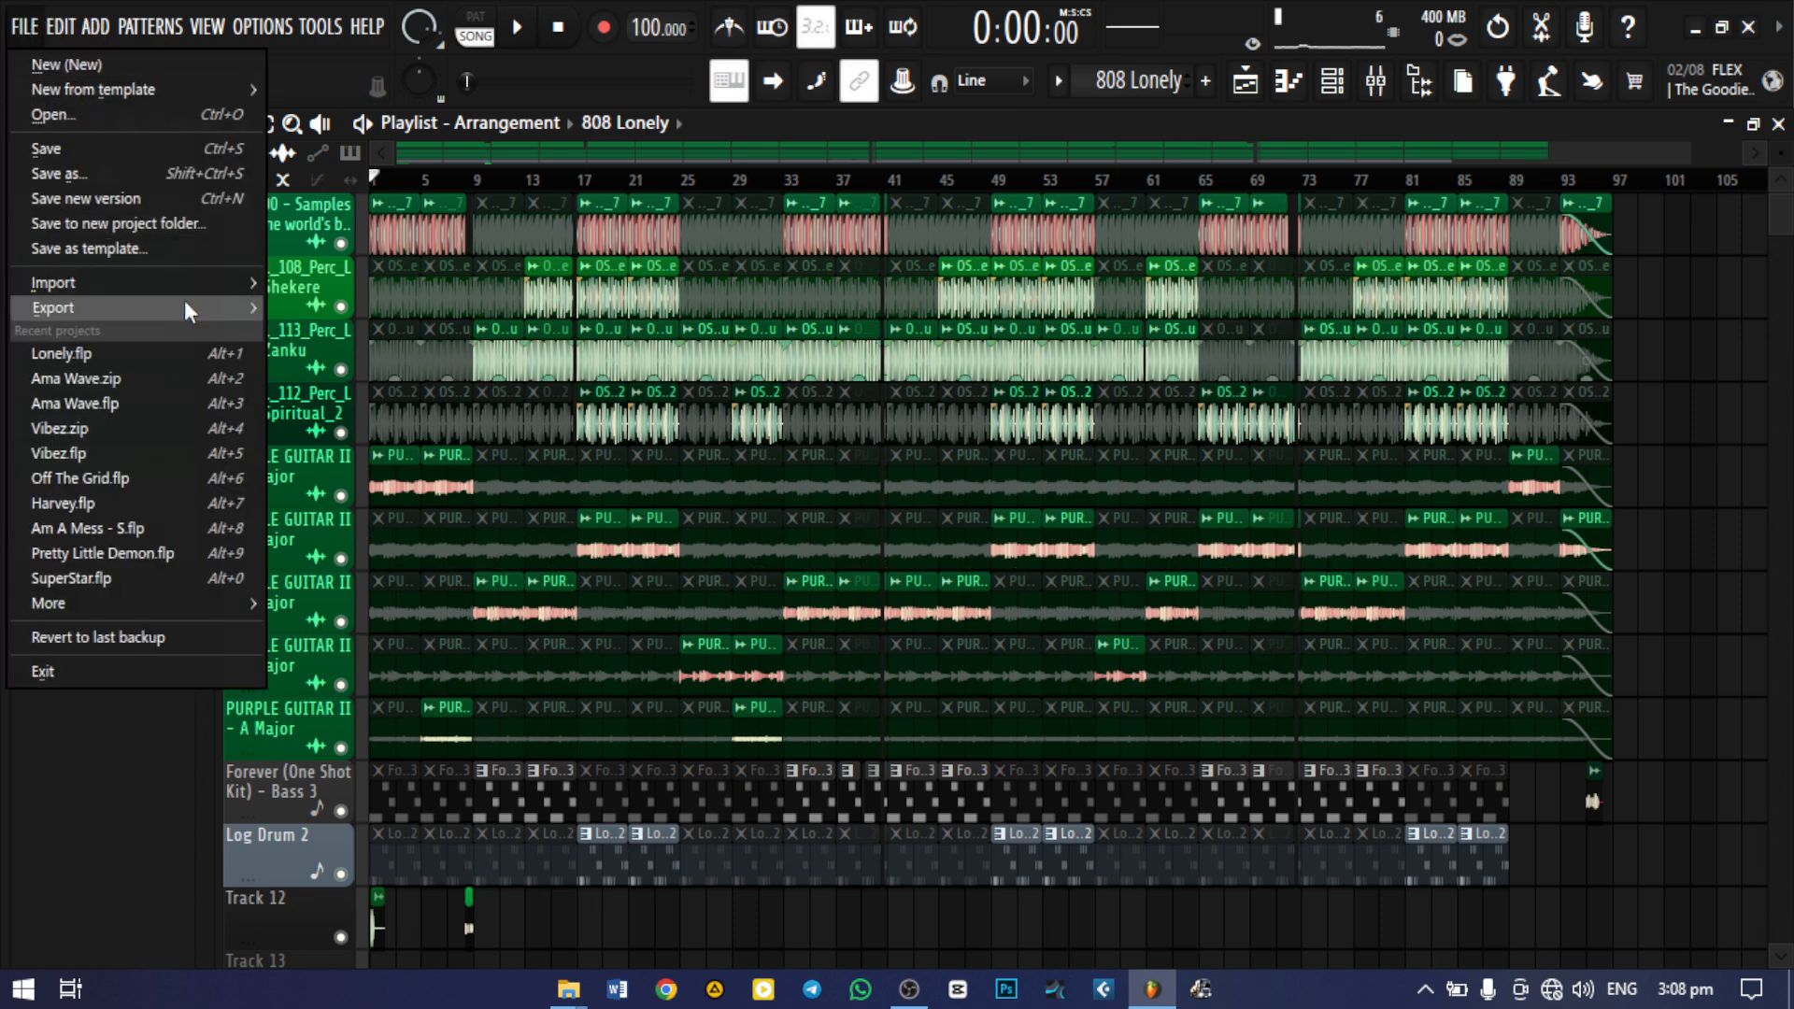
mouse_move(183, 300)
left_click(318, 328)
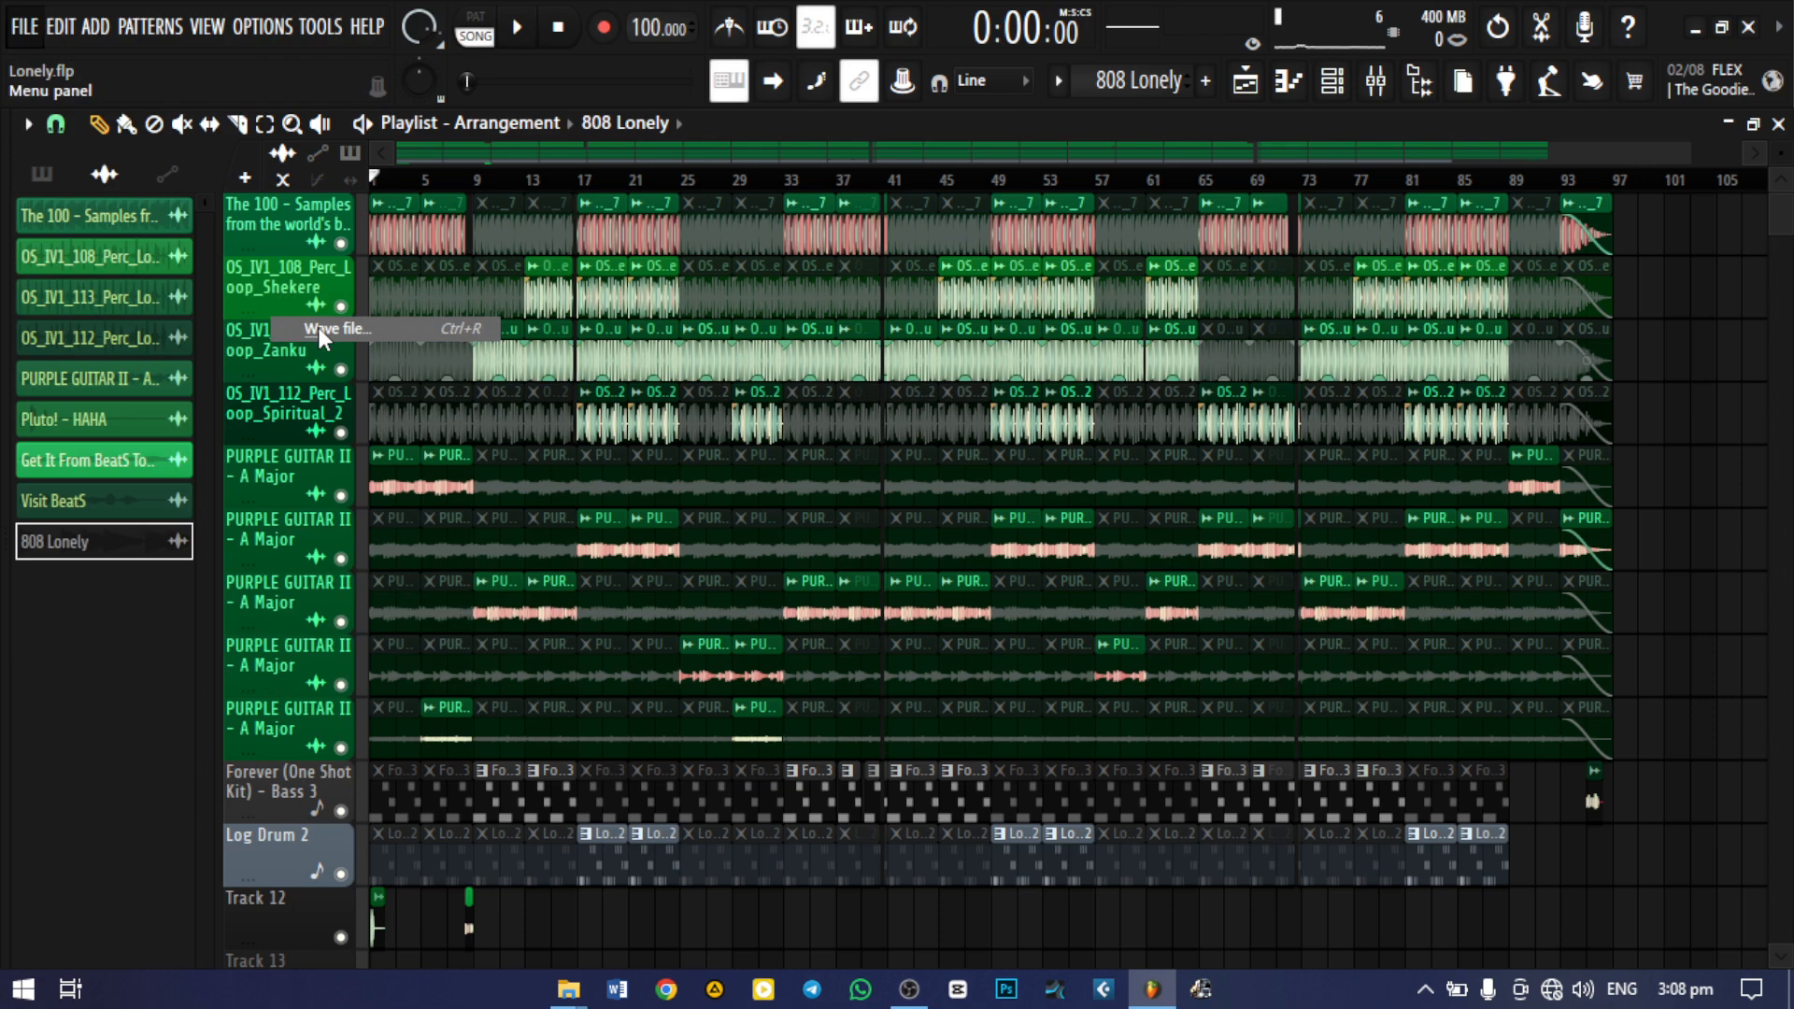
scroll(133, 234, "up", 3)
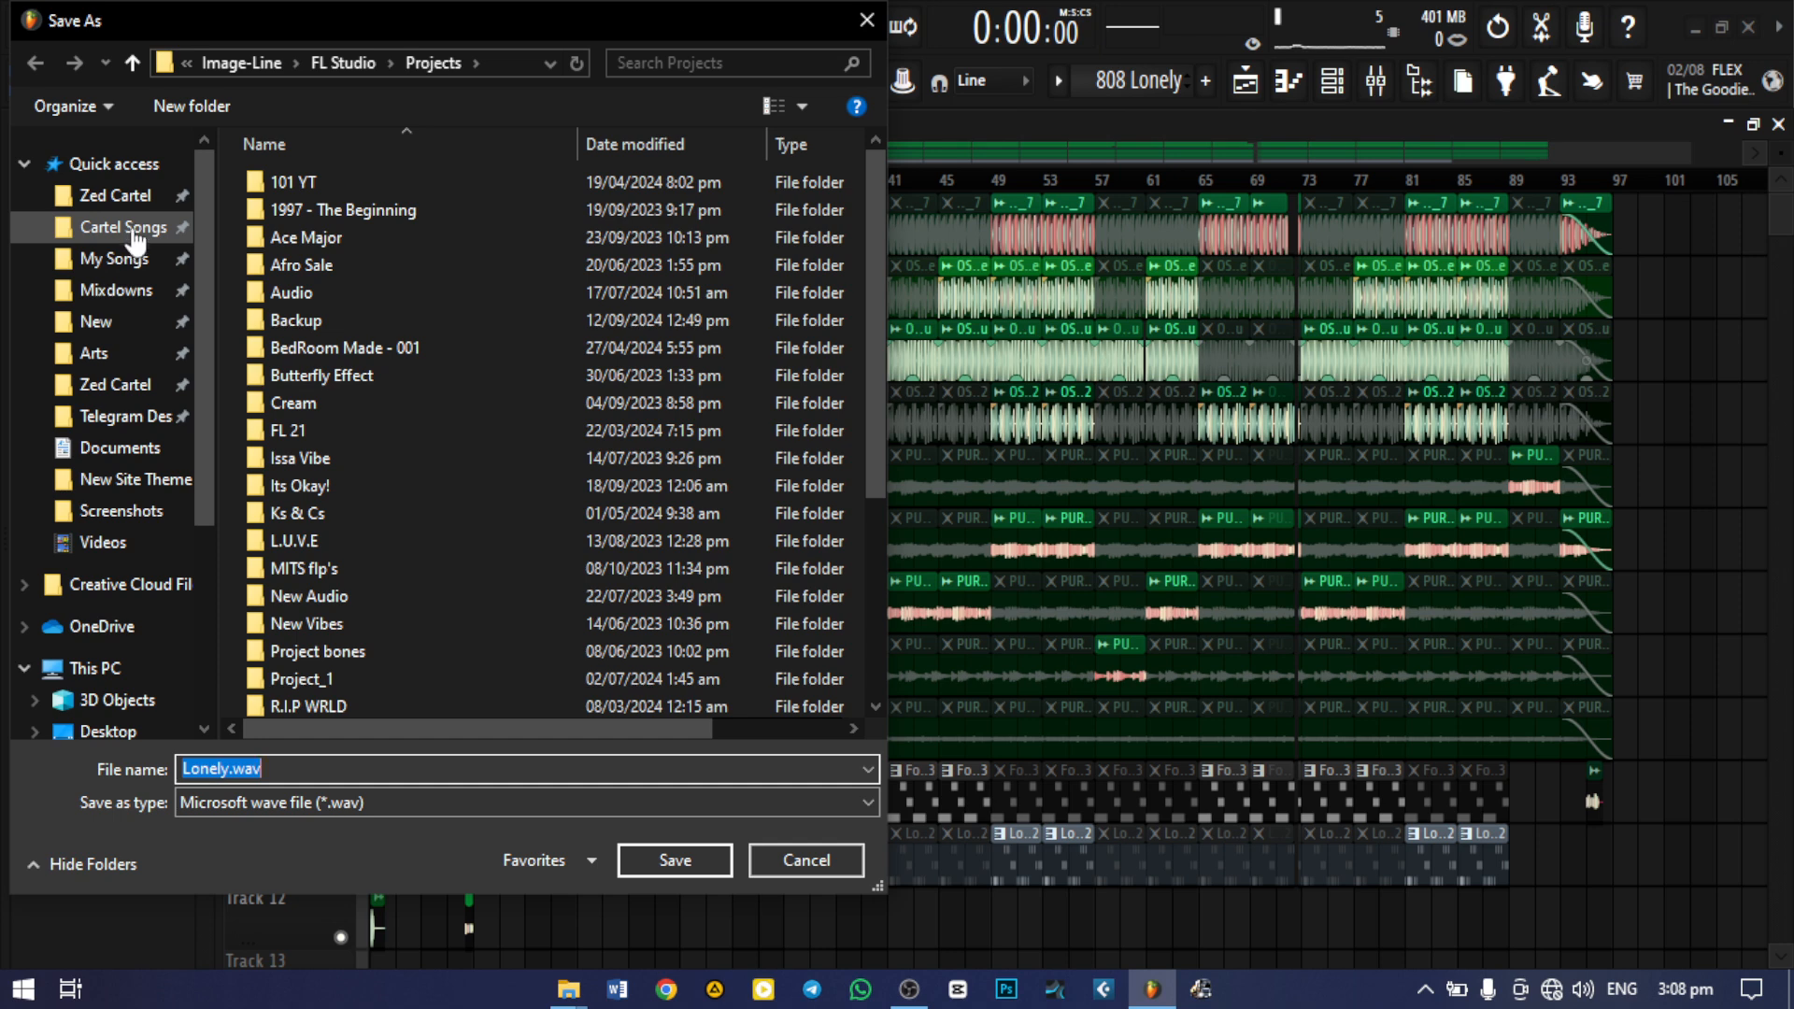
left_click(115, 195)
double_click(327, 452)
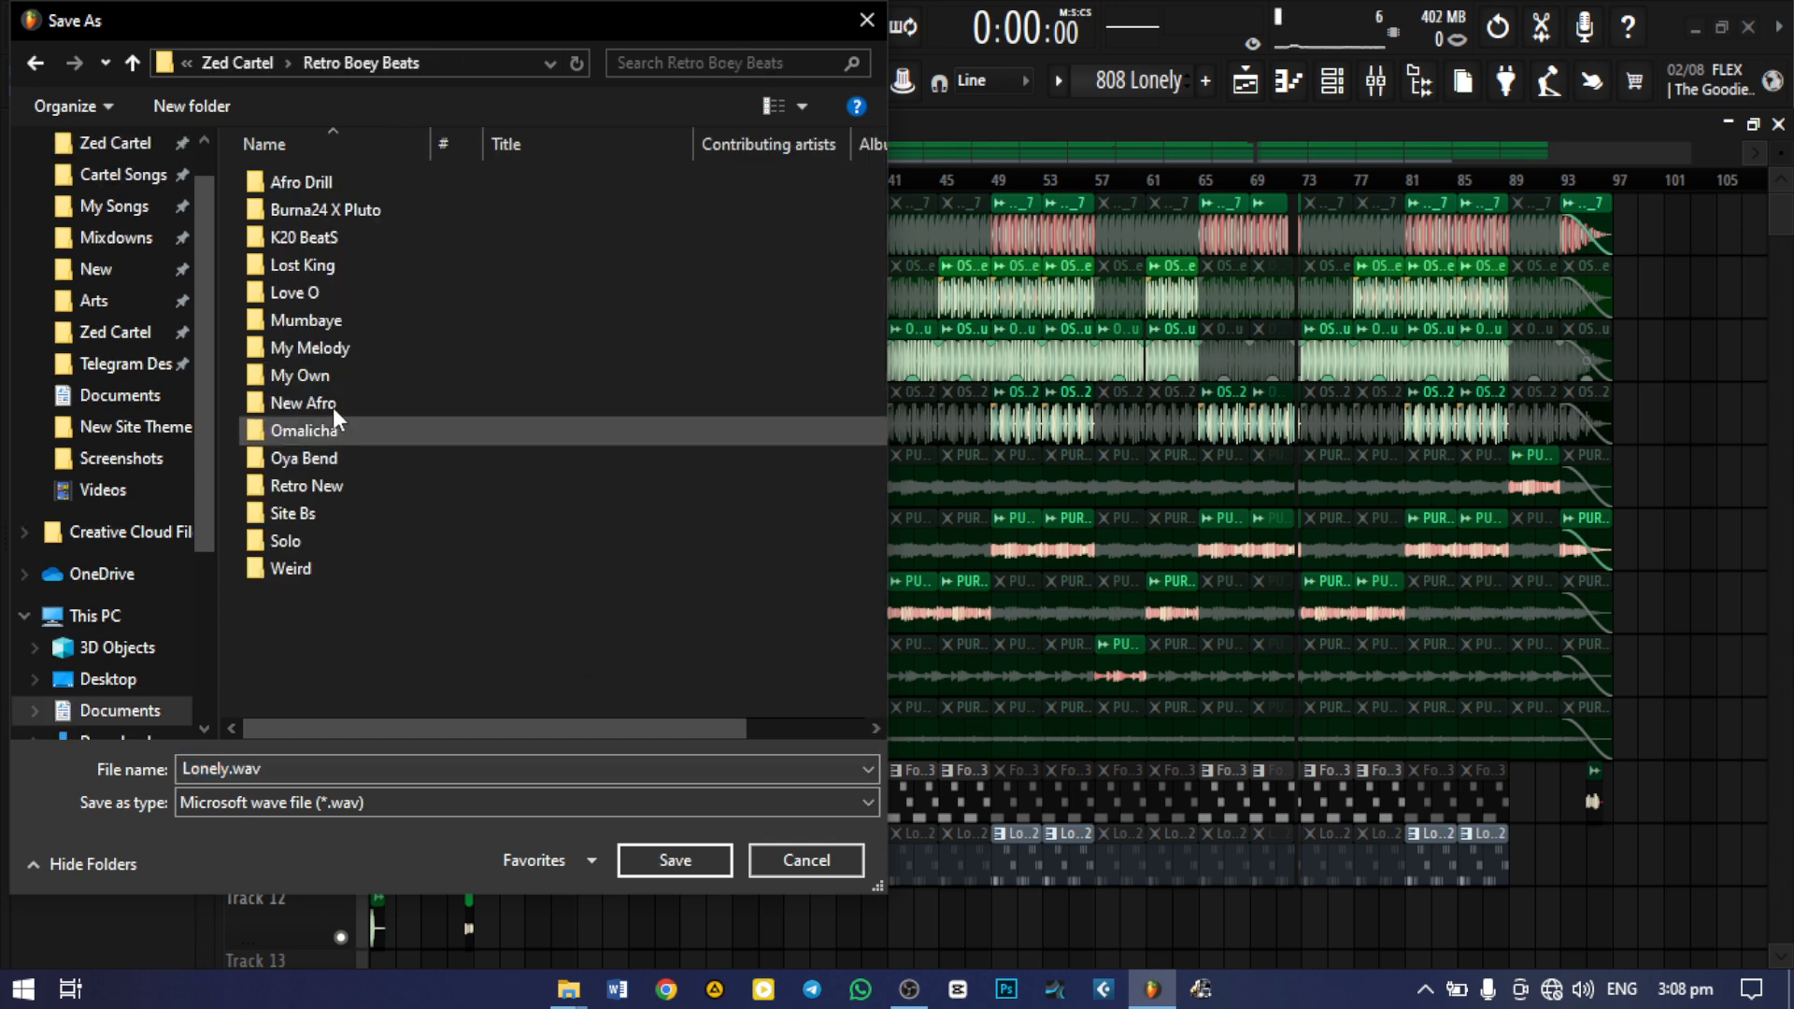
double_click(340, 237)
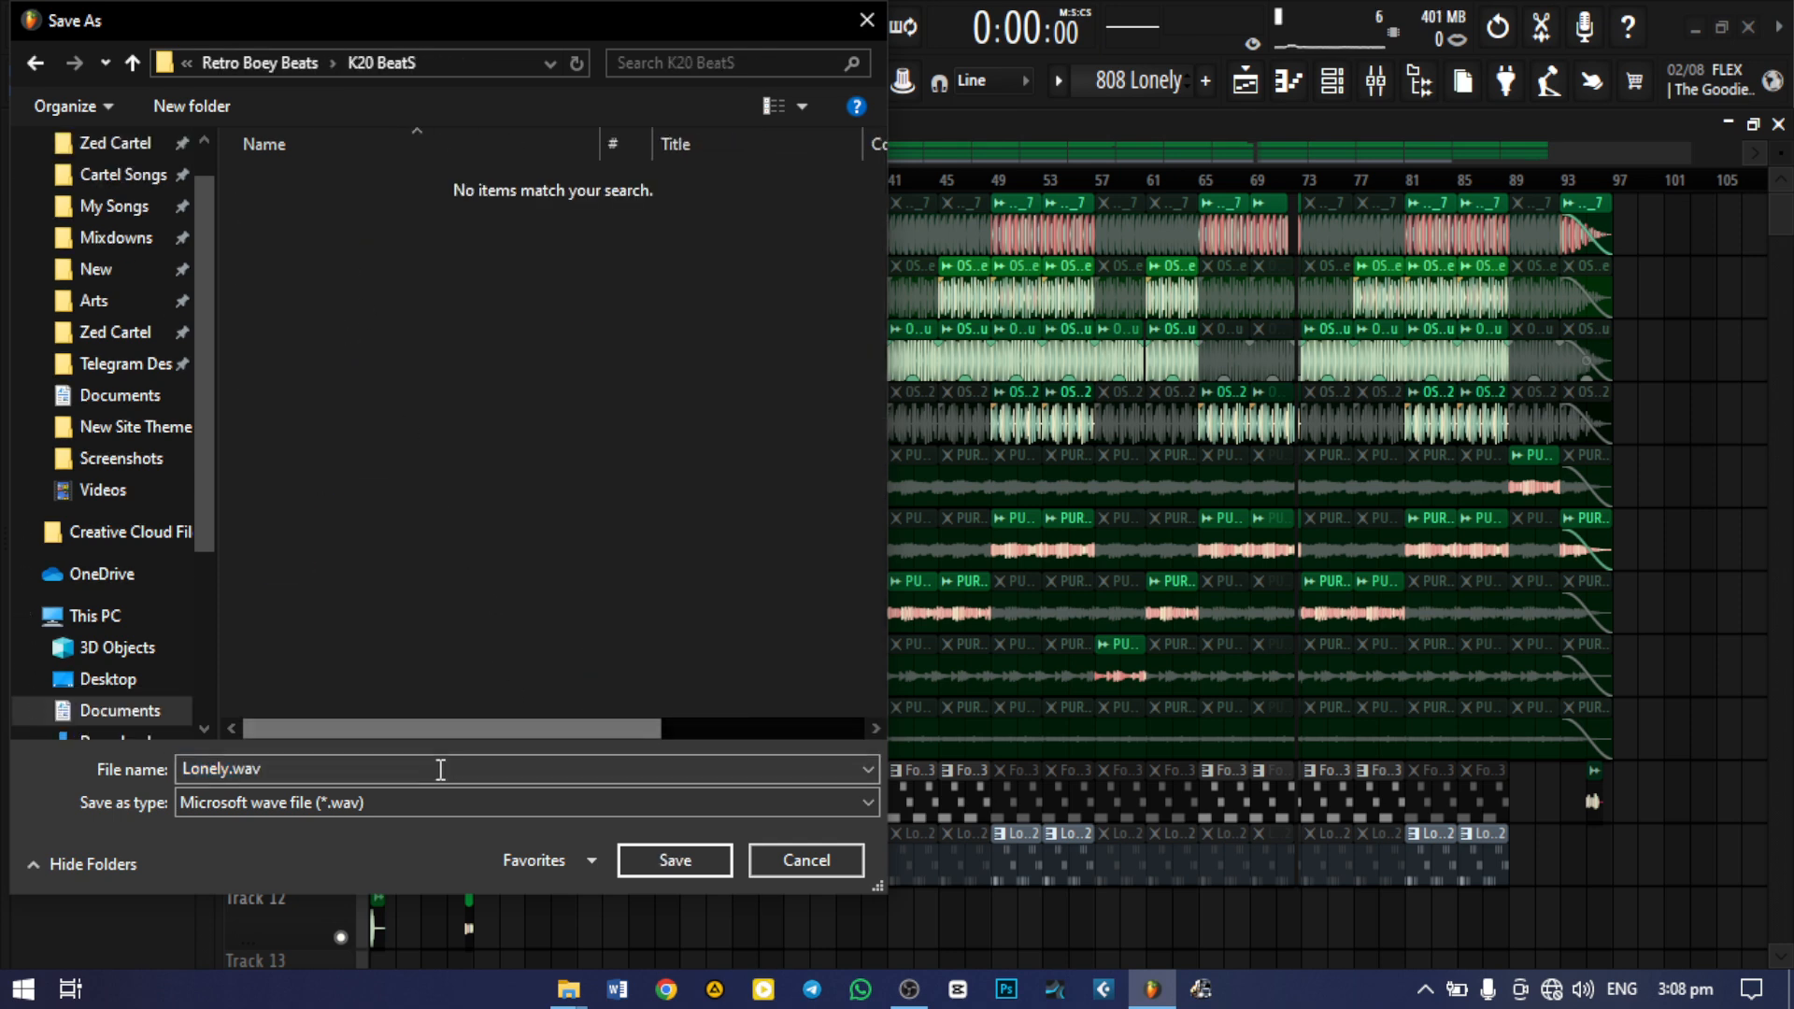
Name the export "Lonely [100 BPM - A Maj].wav", save it, and start the render
double_click(256, 769)
left_click(231, 768)
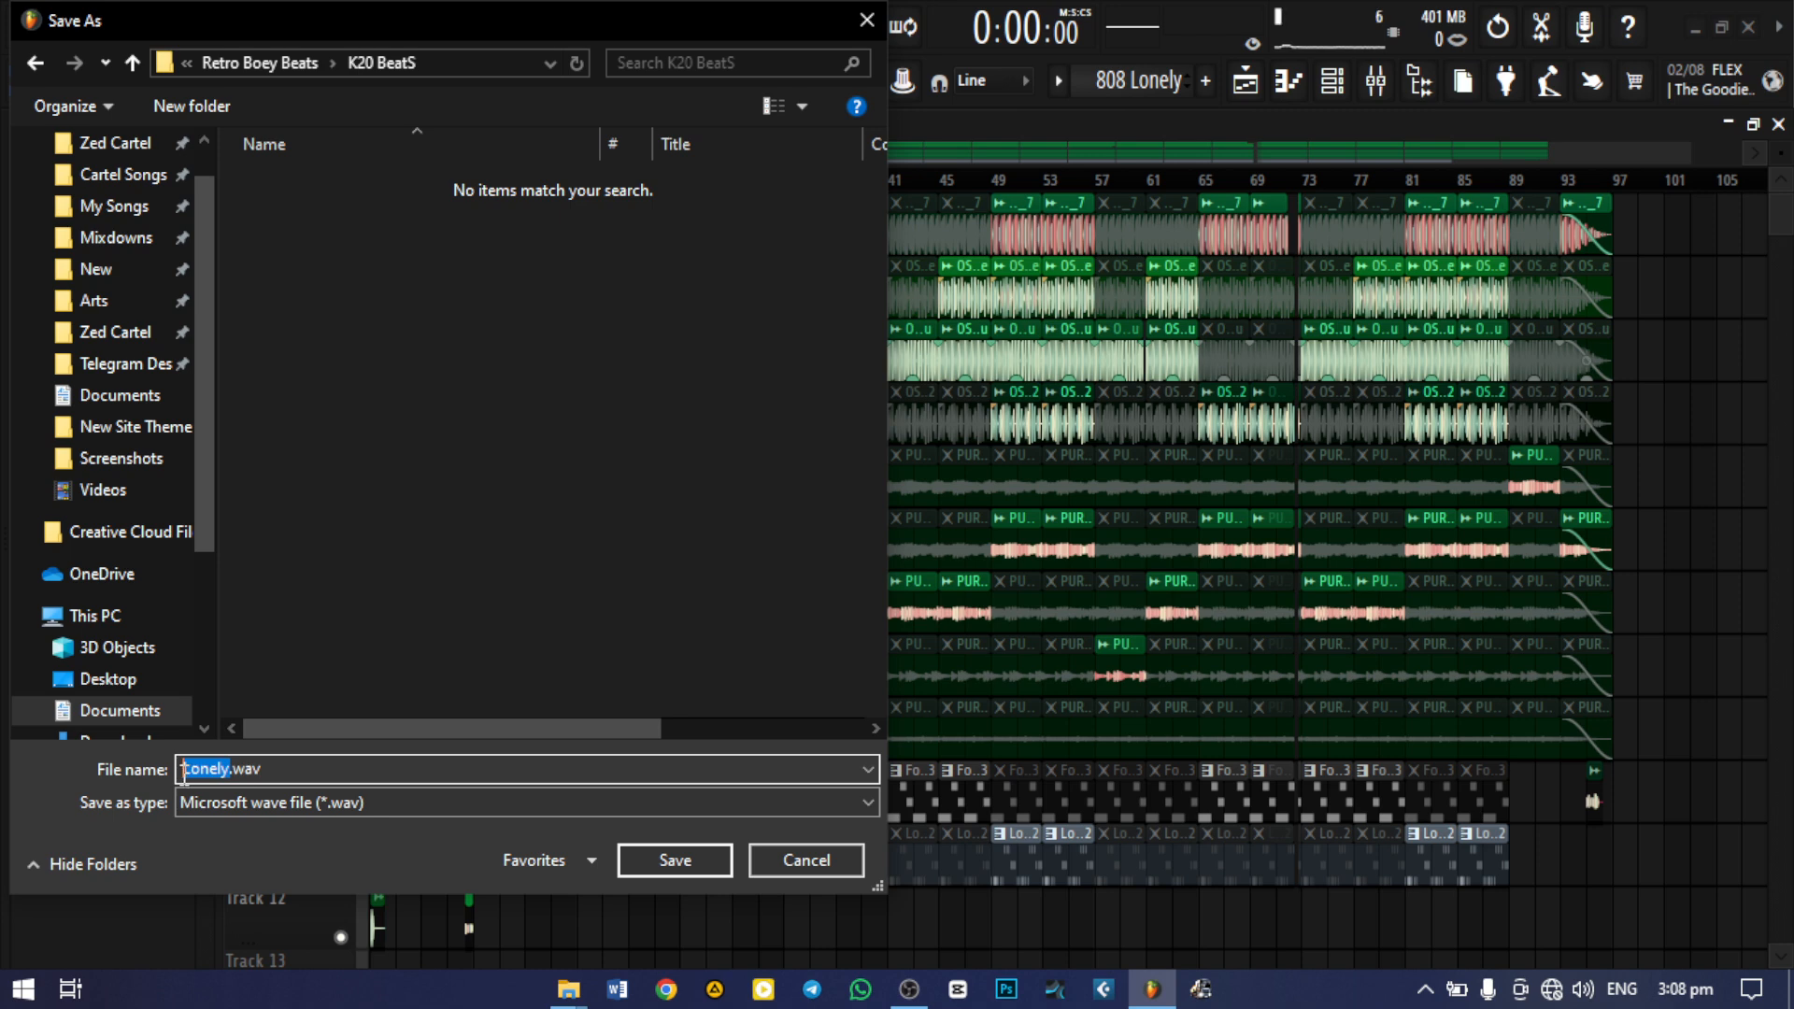
type("Lonely [100 BPM - A Maj]")
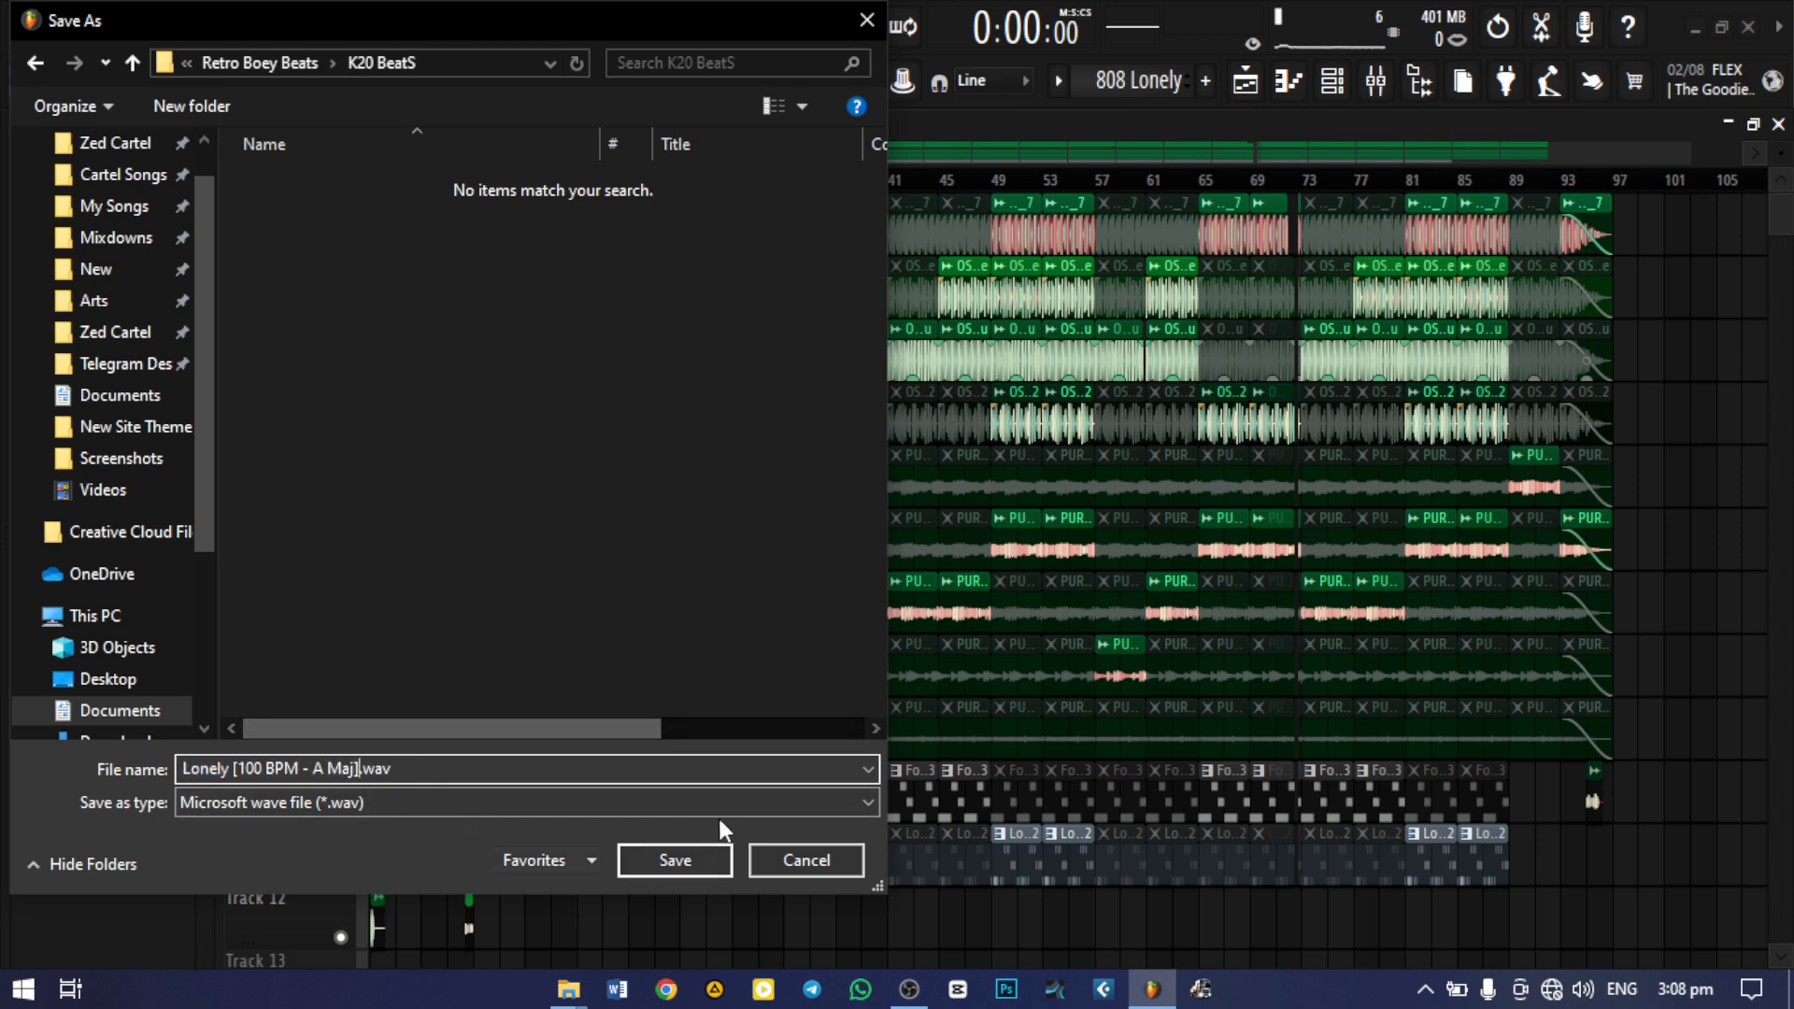
left_click(695, 861)
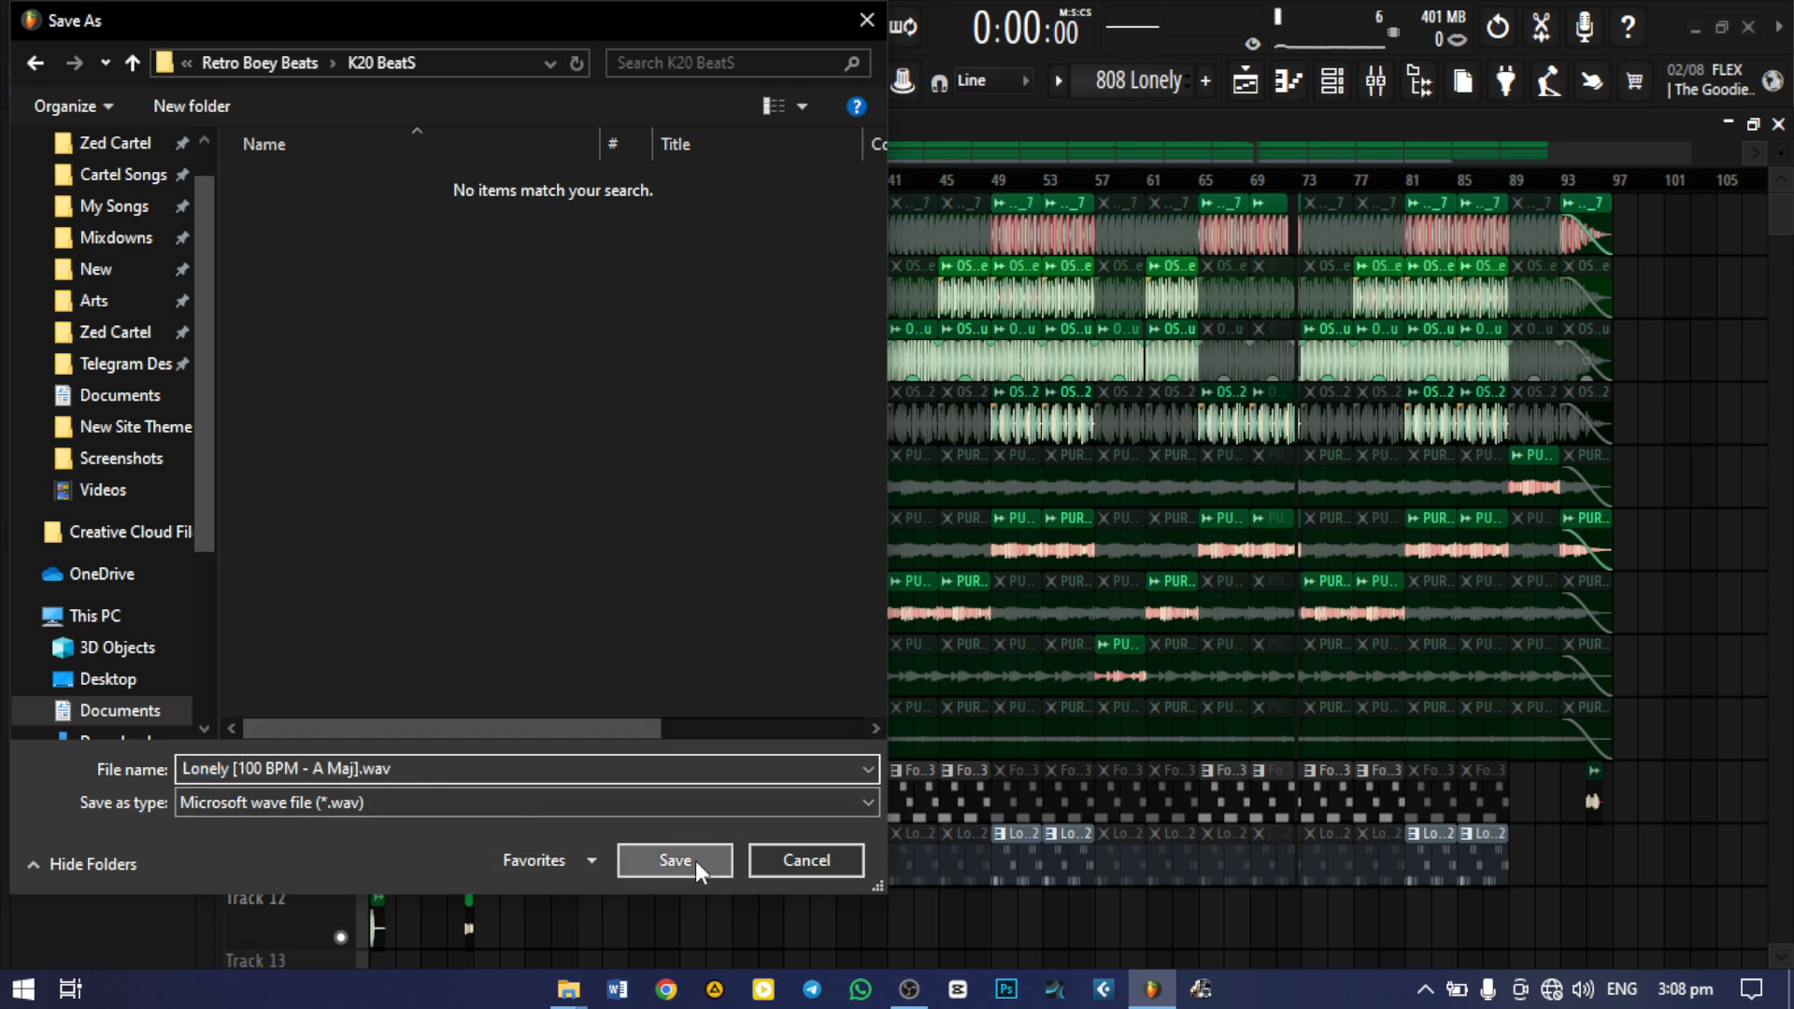
left_click(1128, 856)
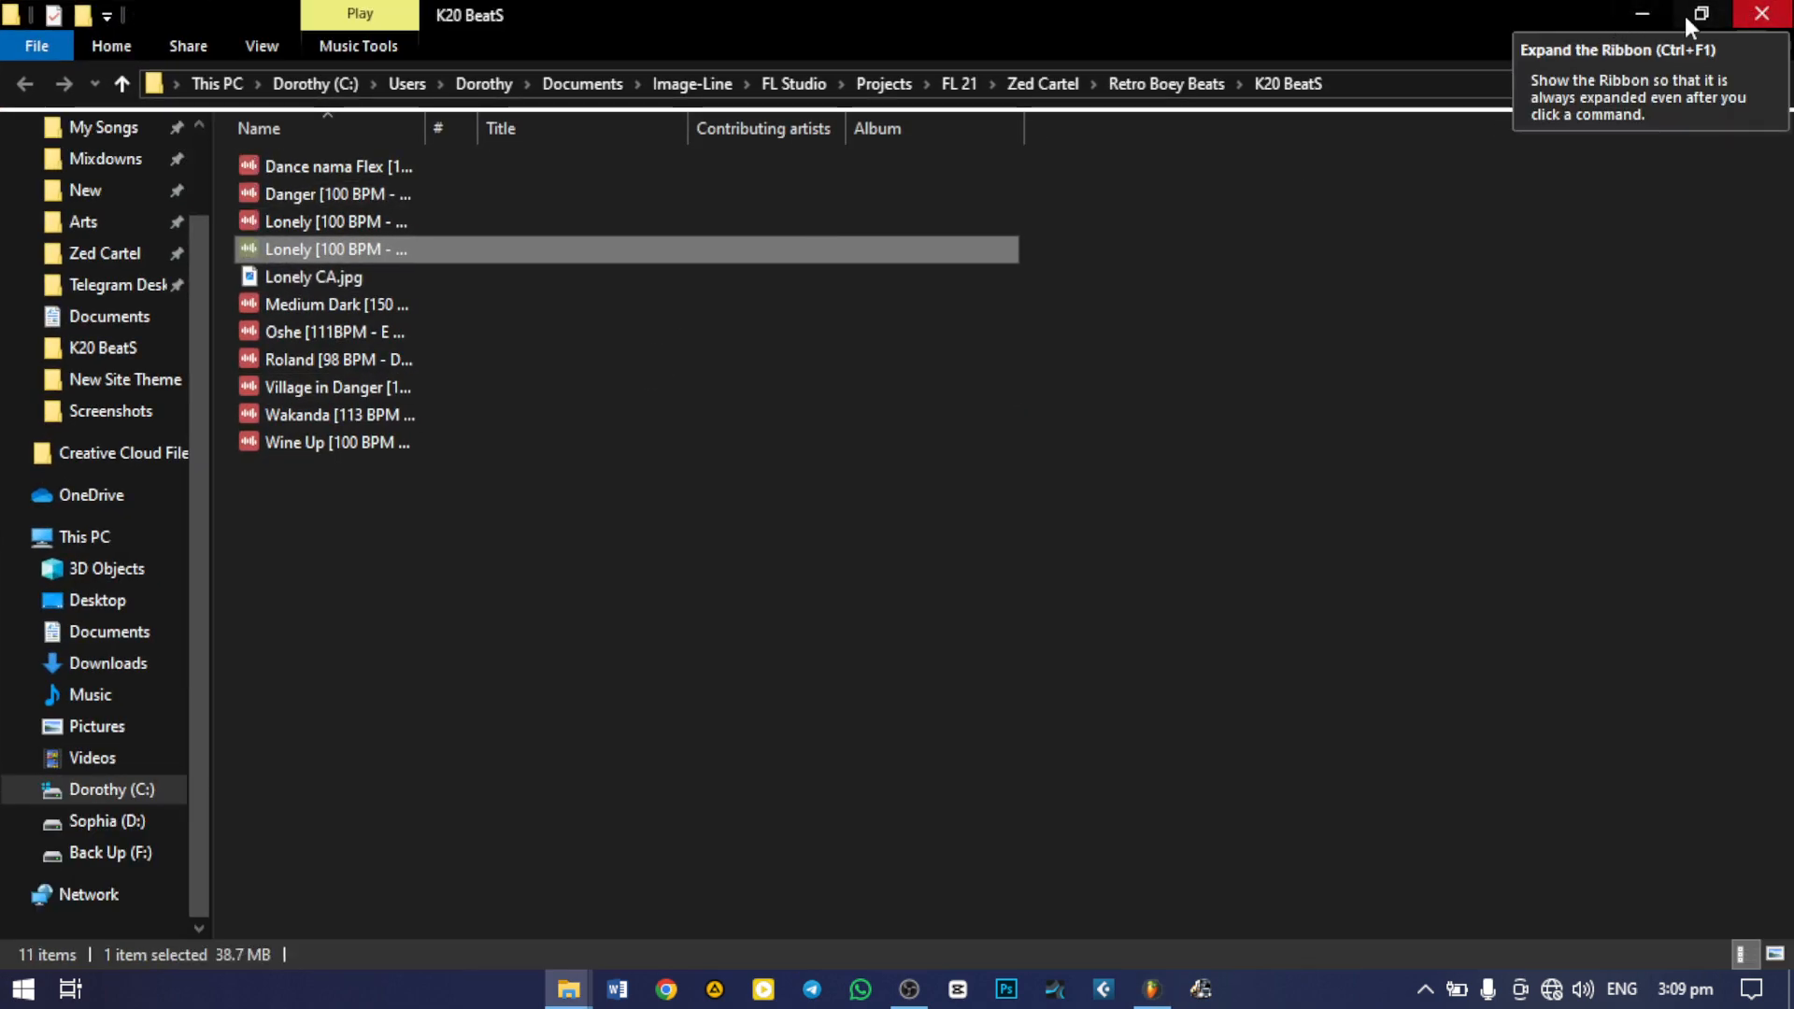
Switch back to FL Studio, start a zipped loop package export of the project, and choose the K20 BeatS folder
left_click(1154, 993)
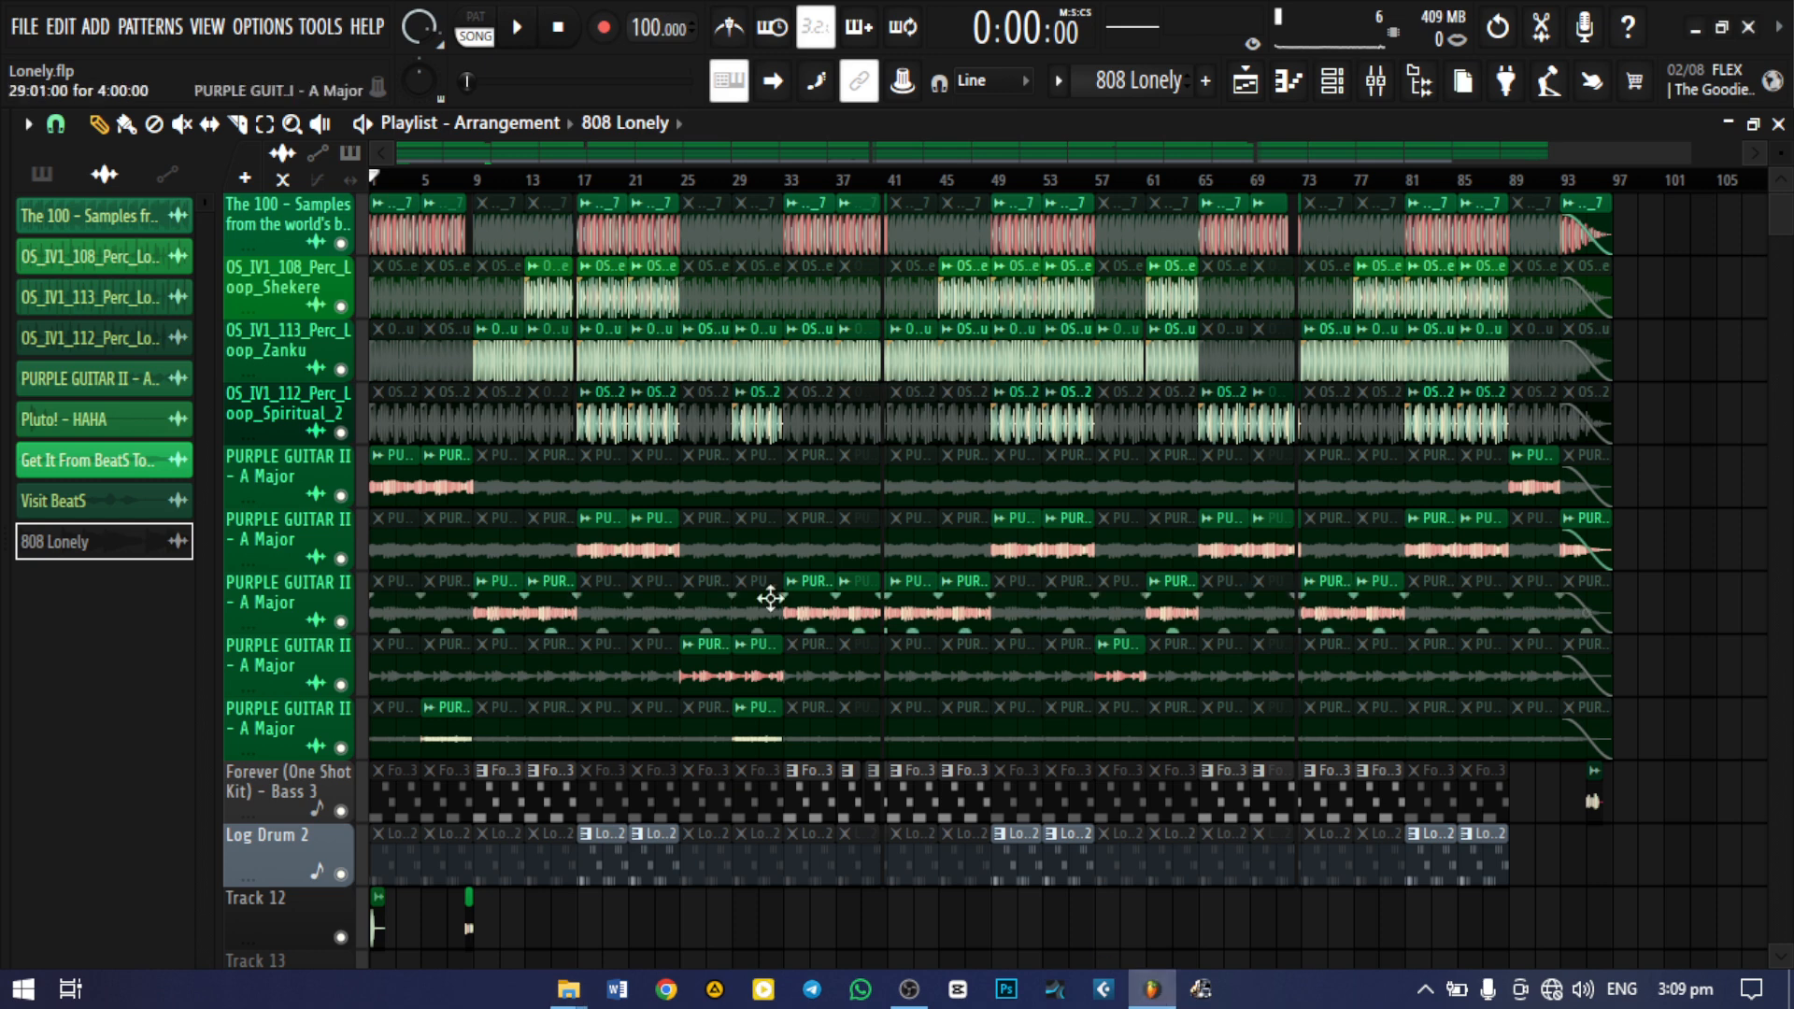
left_click(24, 28)
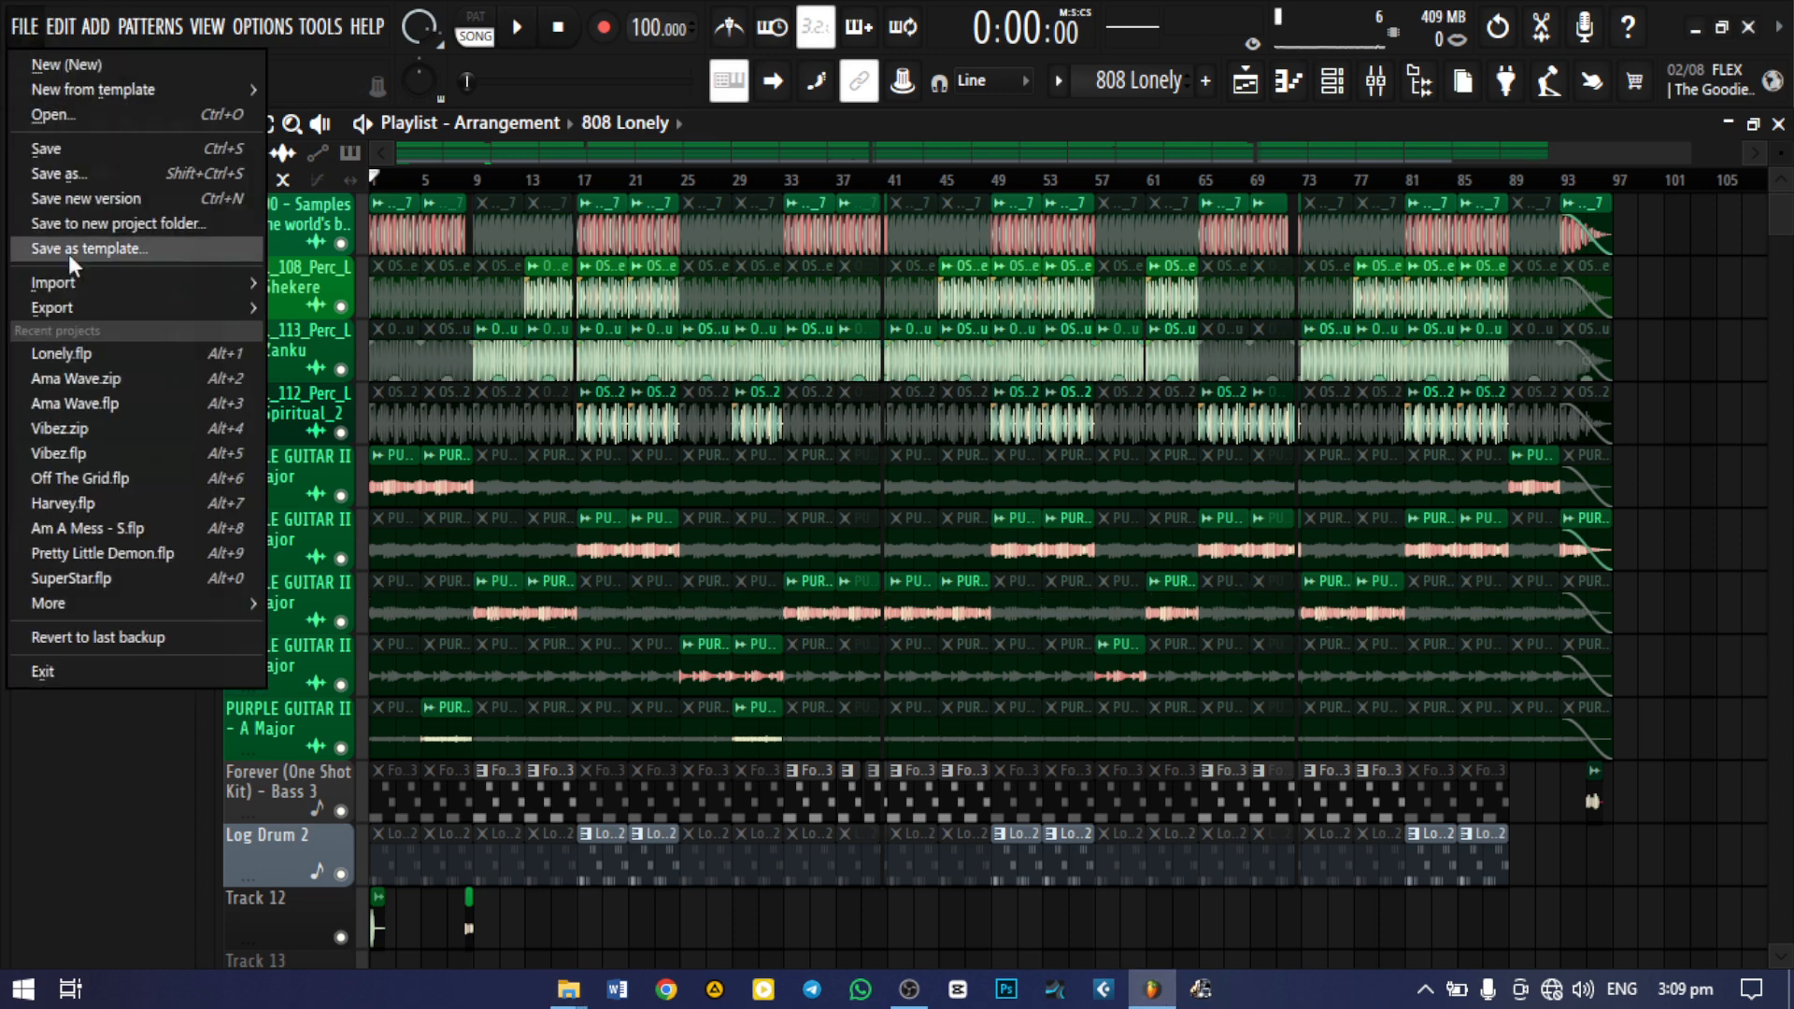
mouse_move(236, 304)
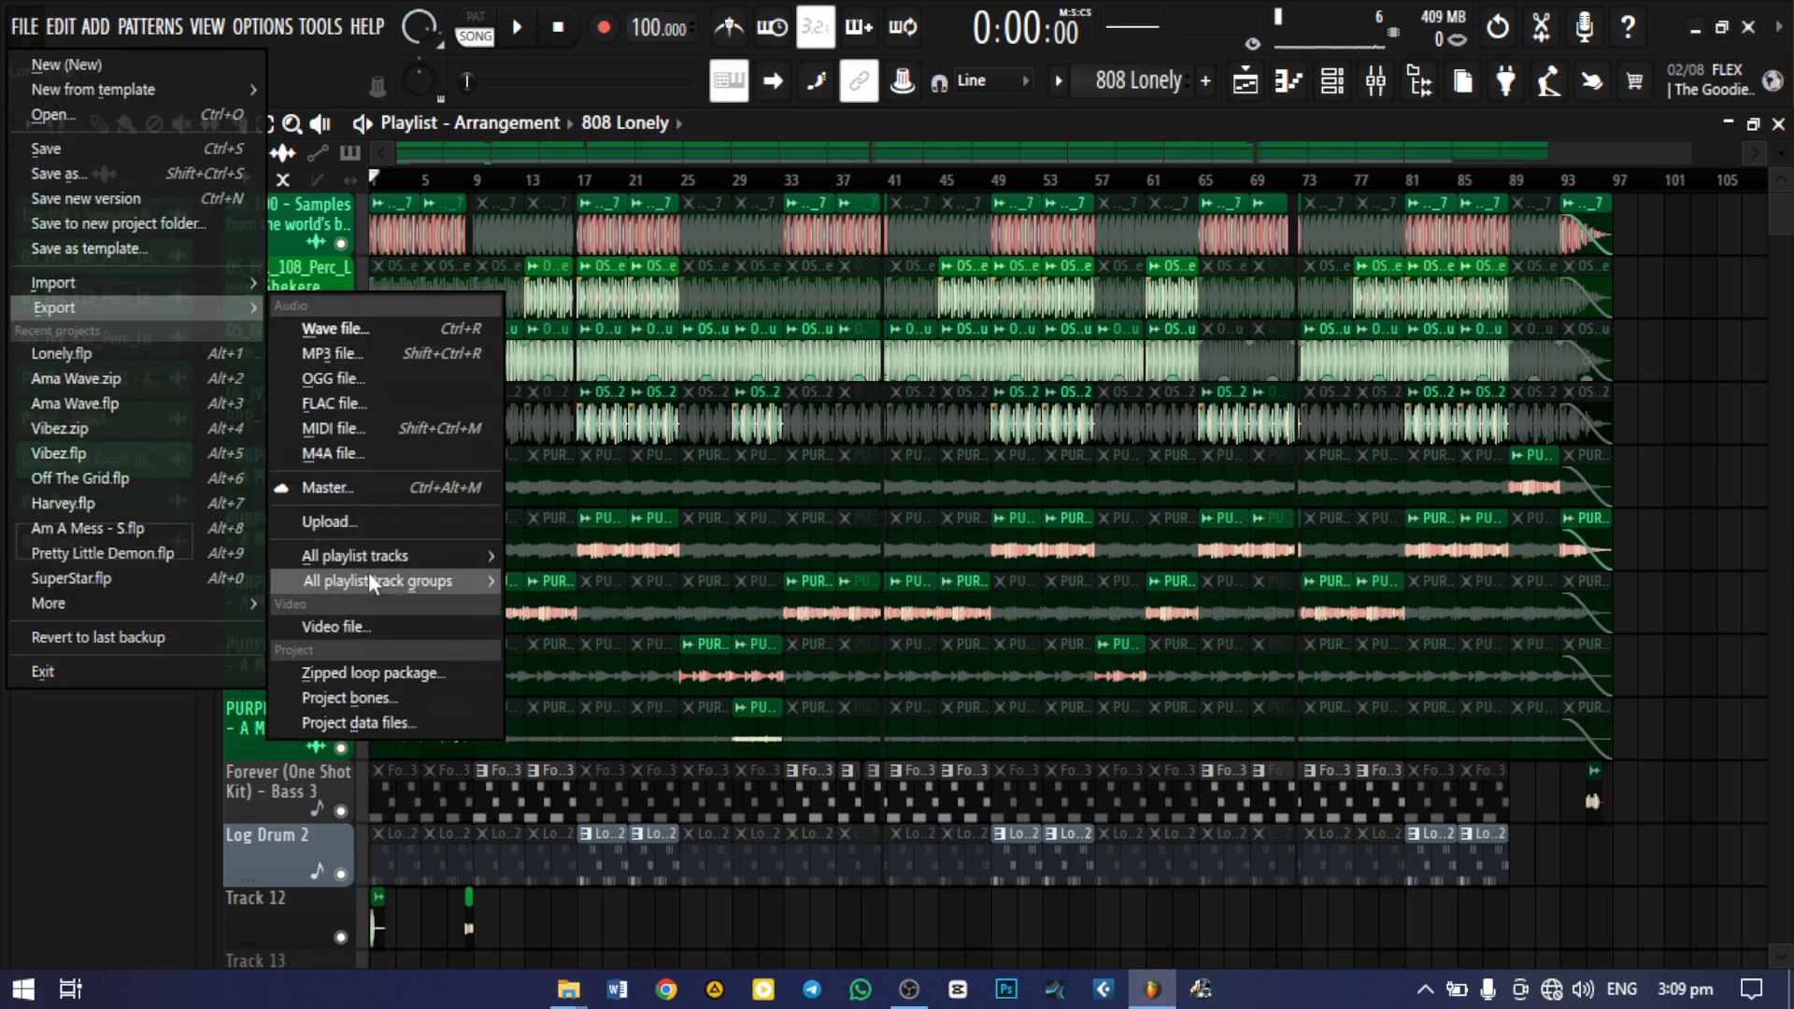
left_click(389, 676)
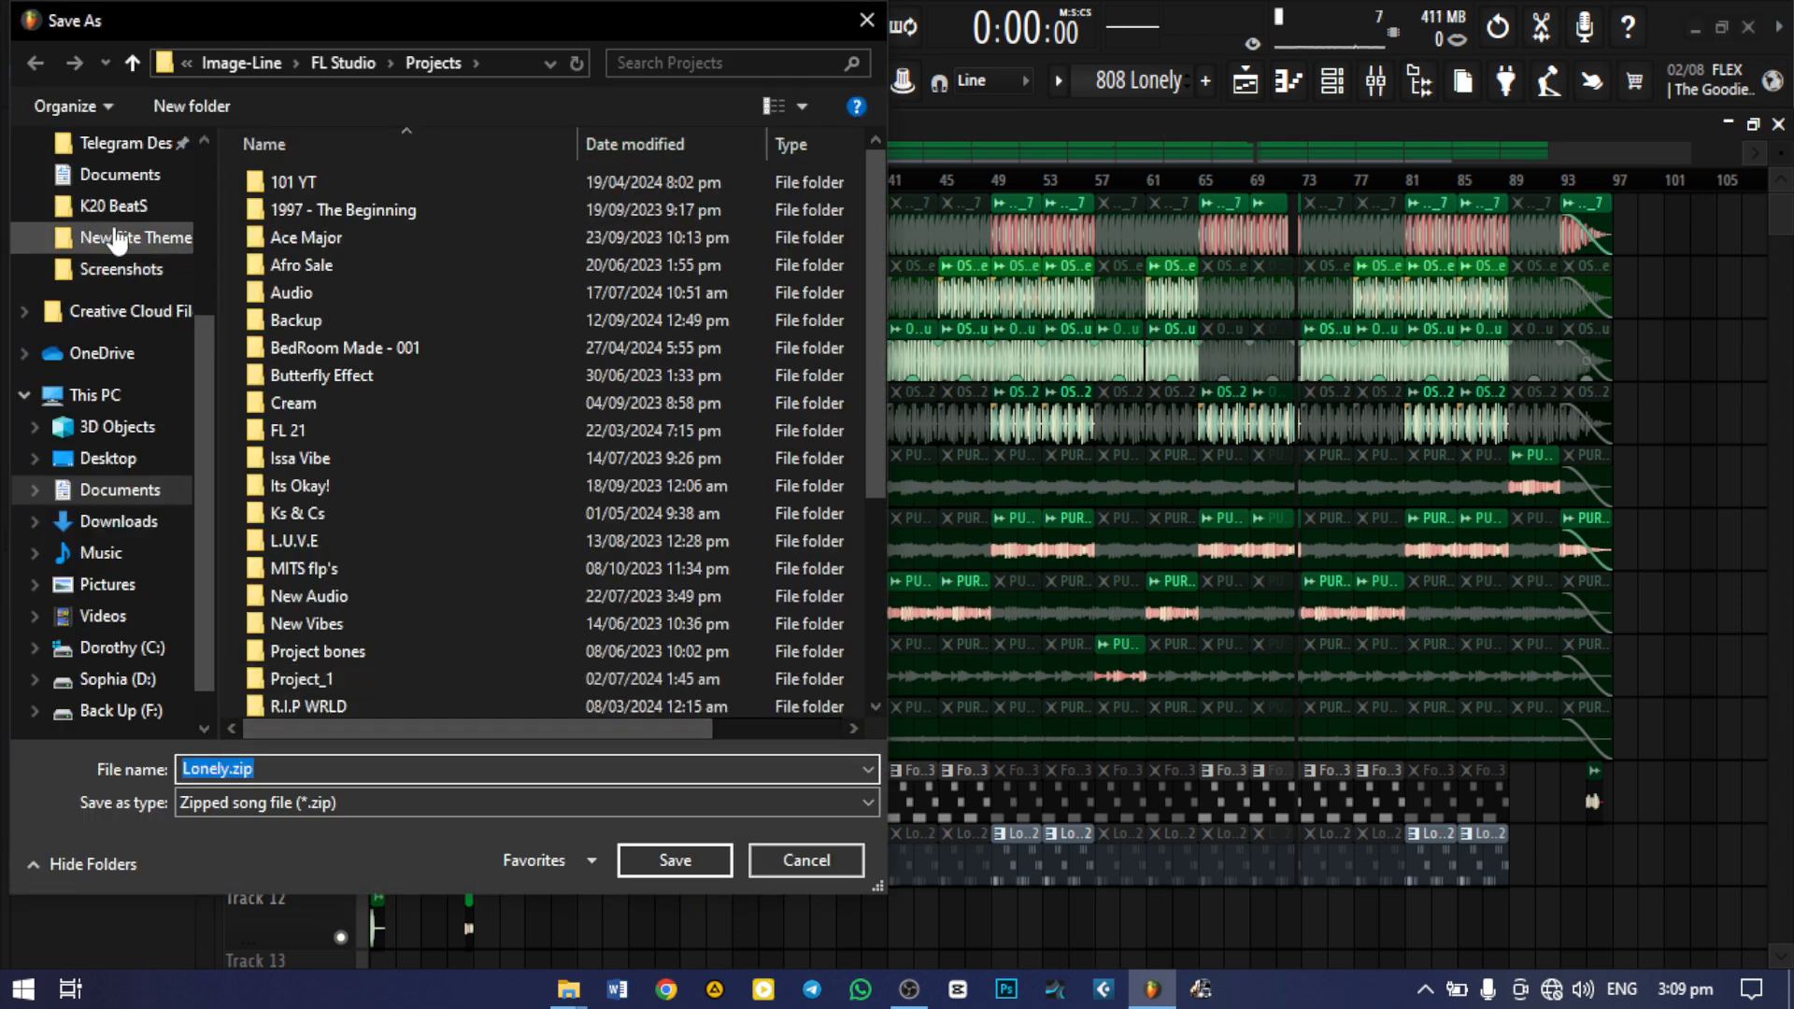
scroll(119, 280, "up", 3)
left_click(121, 336)
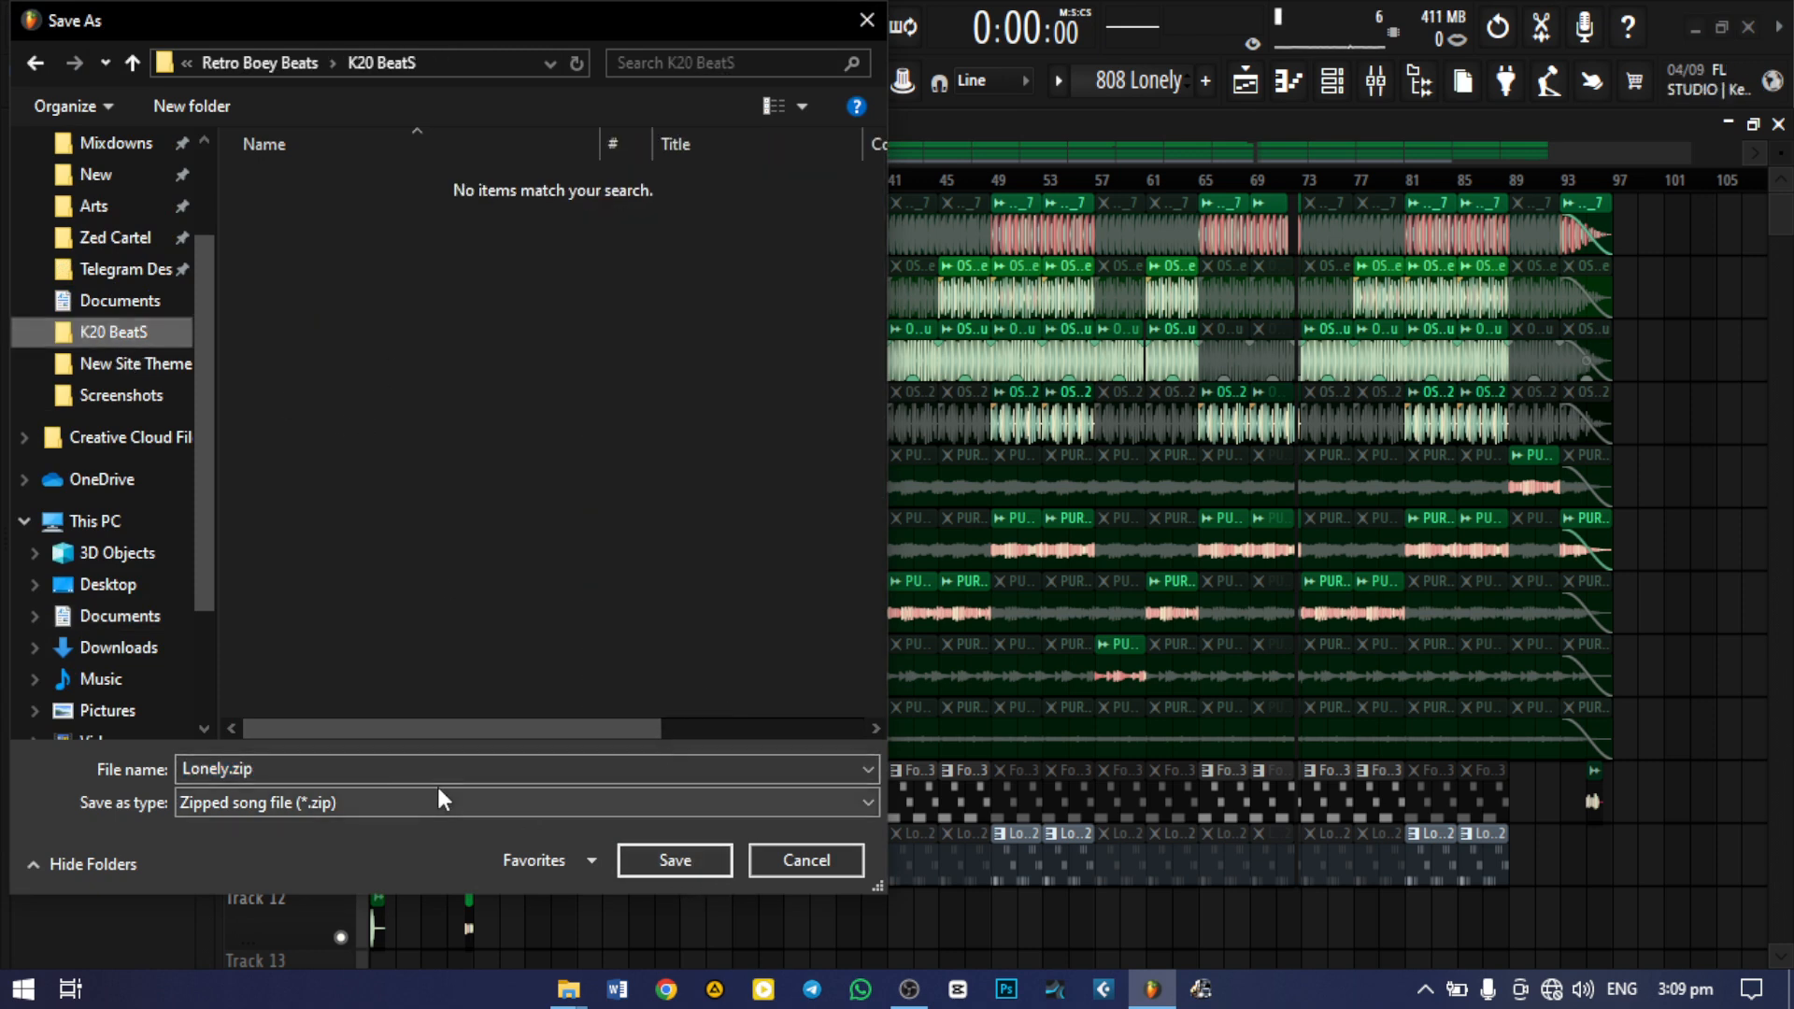
Name the package "Lonely [100 BPM - A Maj].zip" and save it
left_click(233, 771)
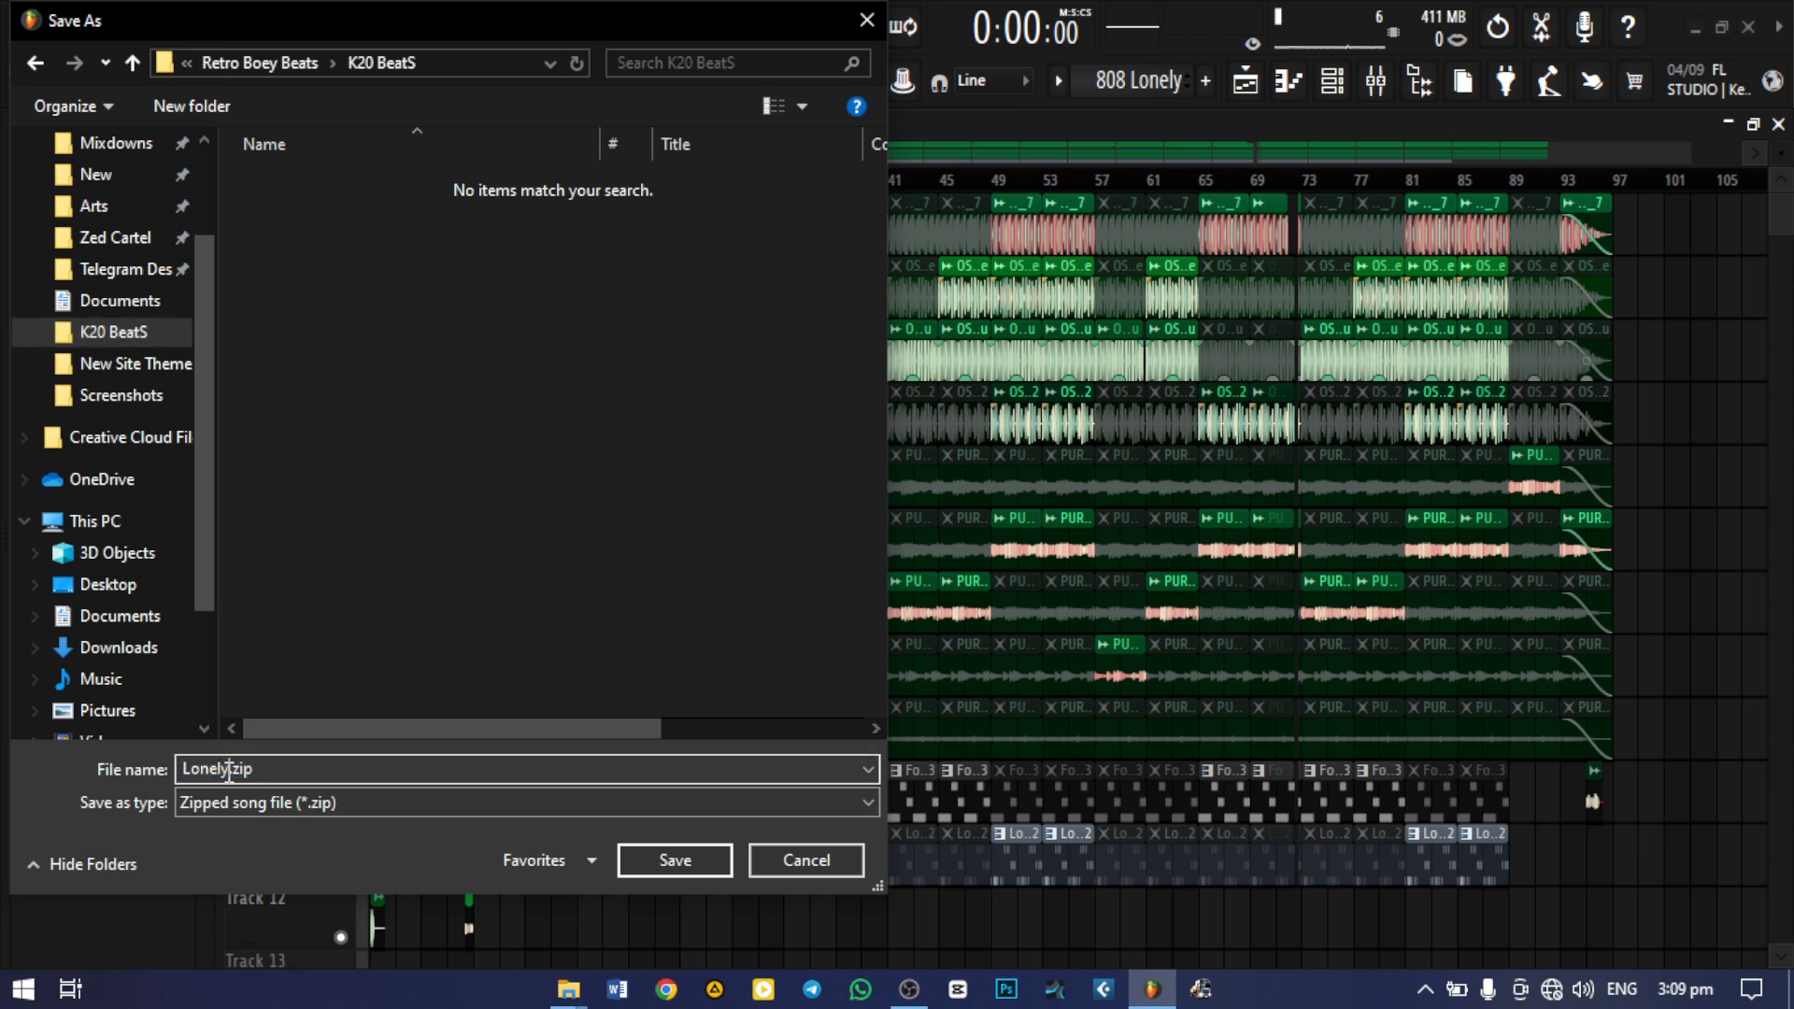
double_click(230, 772)
left_click(228, 771)
left_click_drag(228, 772, 181, 773)
type("Lonely (100 BPM - A Major)")
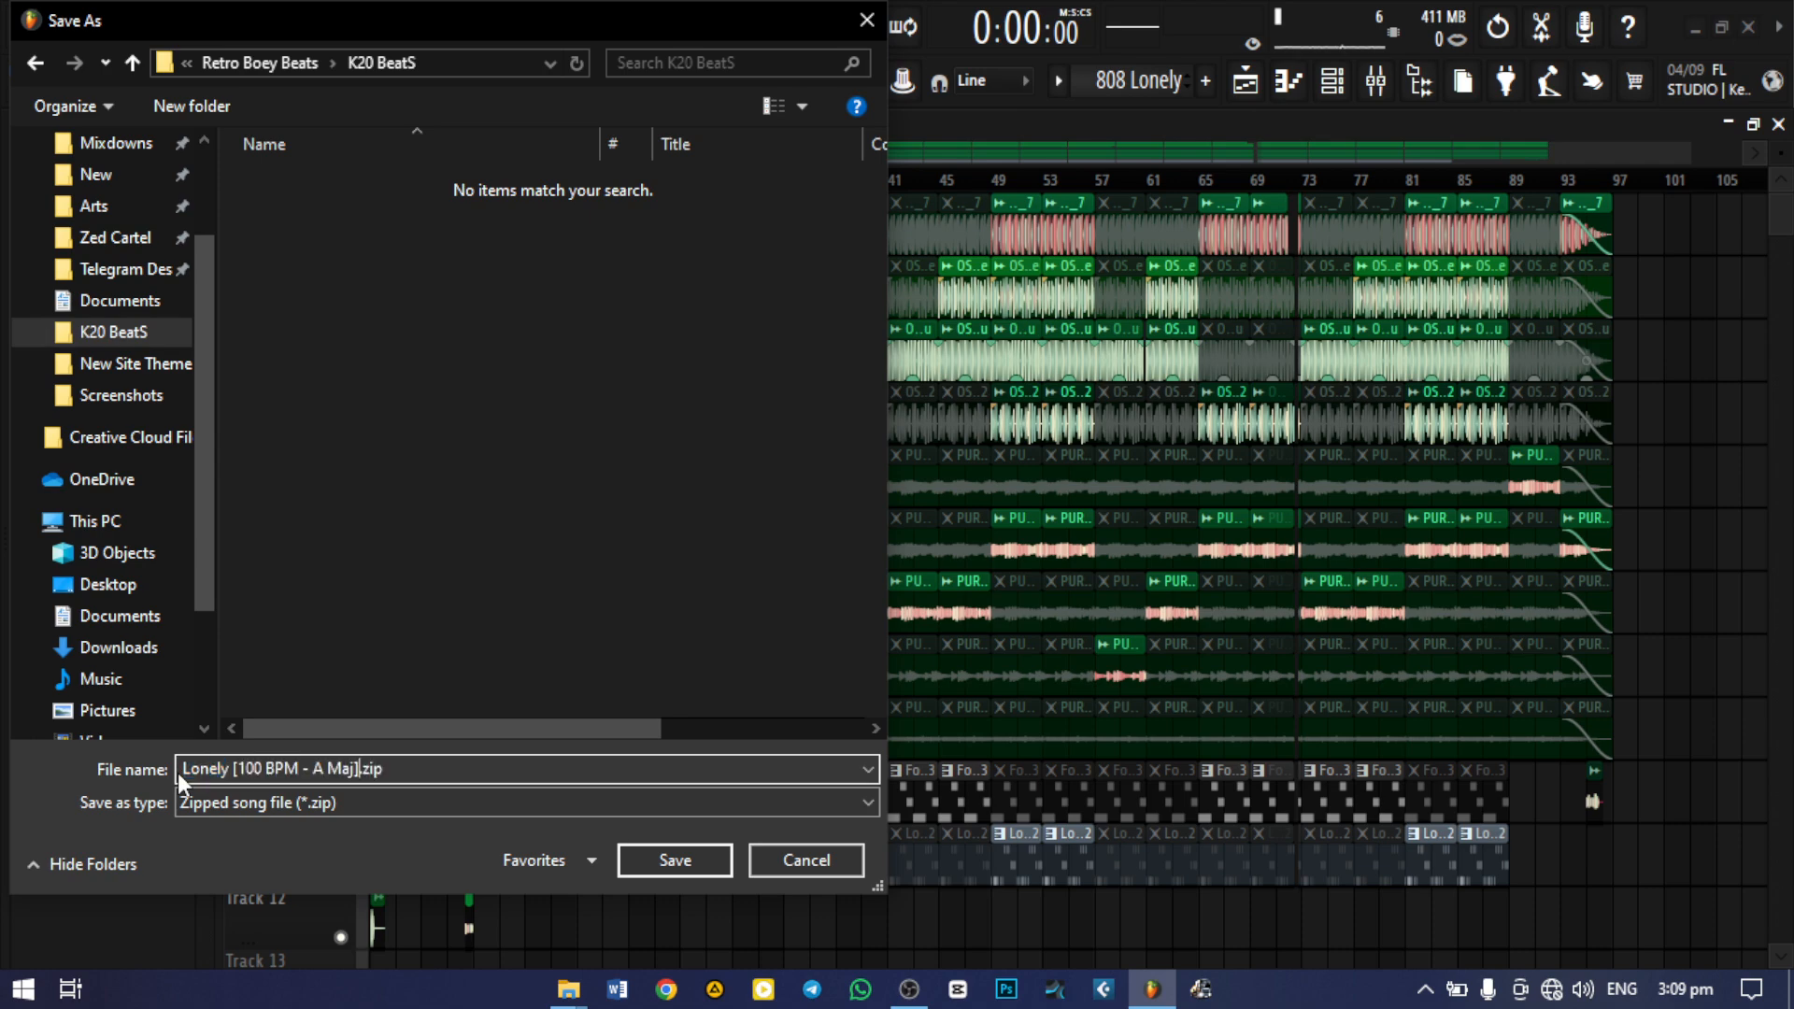
left_click(689, 863)
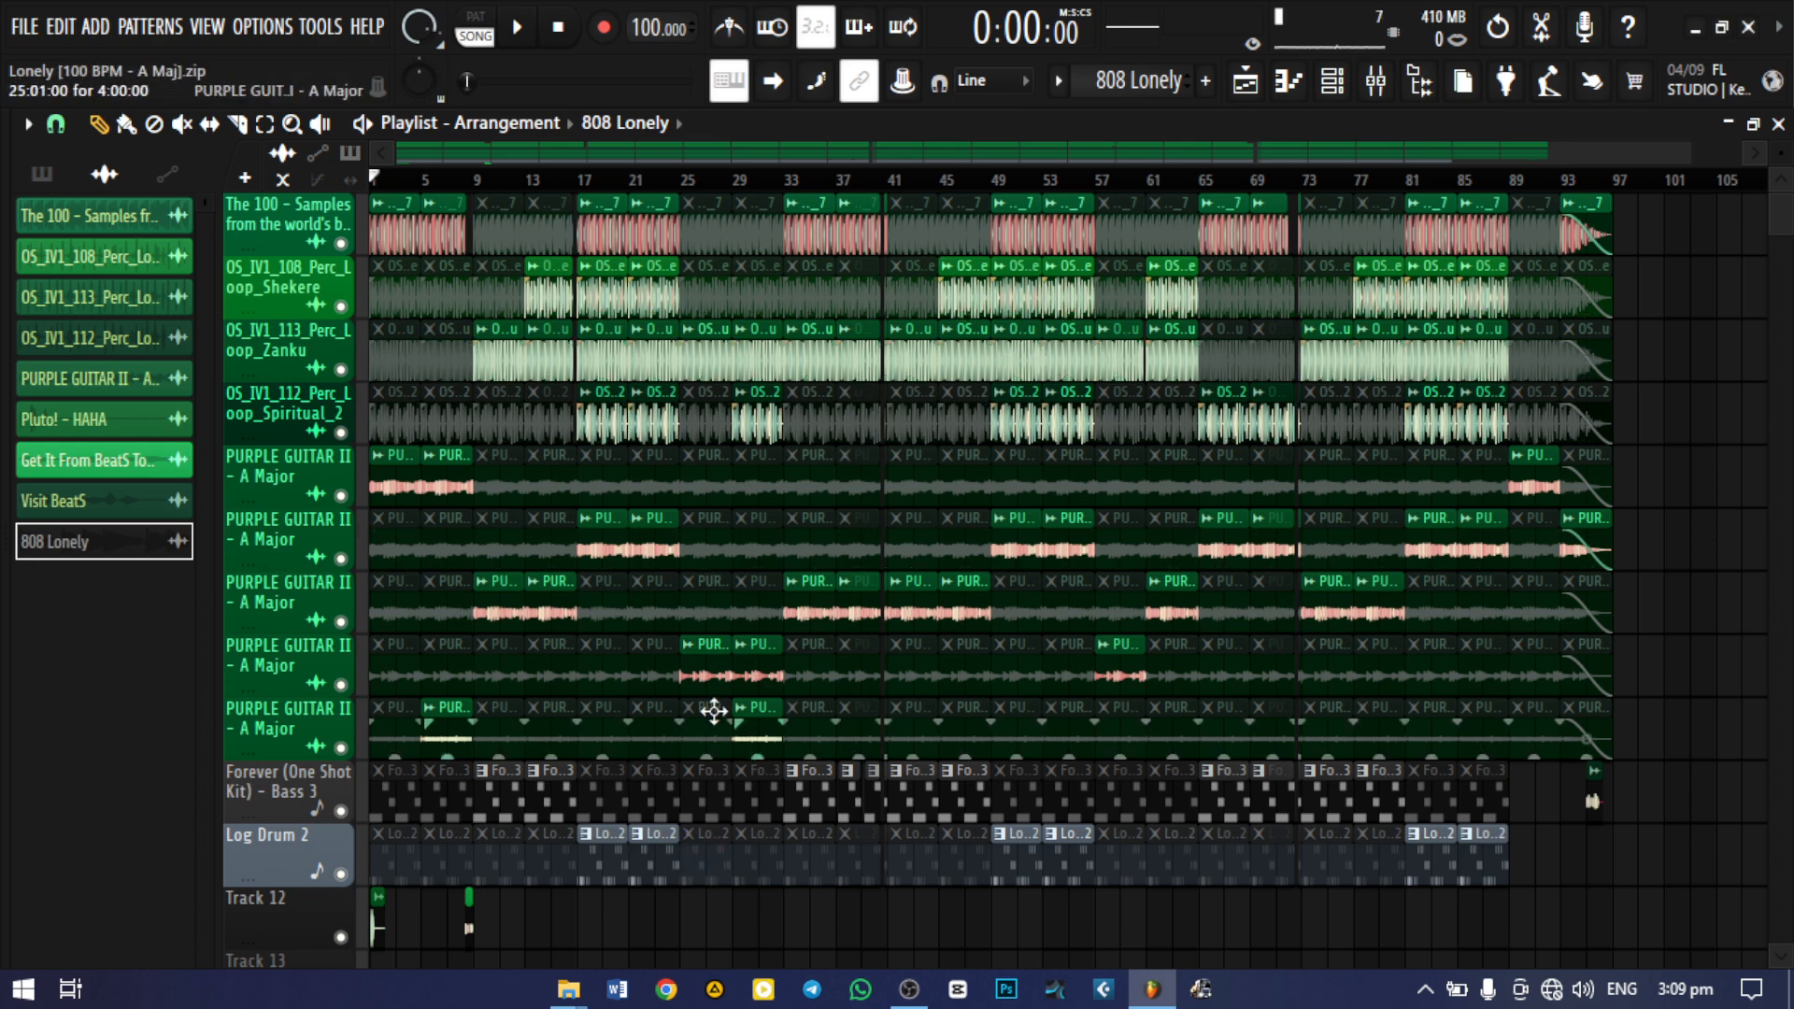
Switch to the K20 BeatS window in File Explorer, closing the other two Explorer windows, and check the exported zip's full name
mouse_move(571, 998)
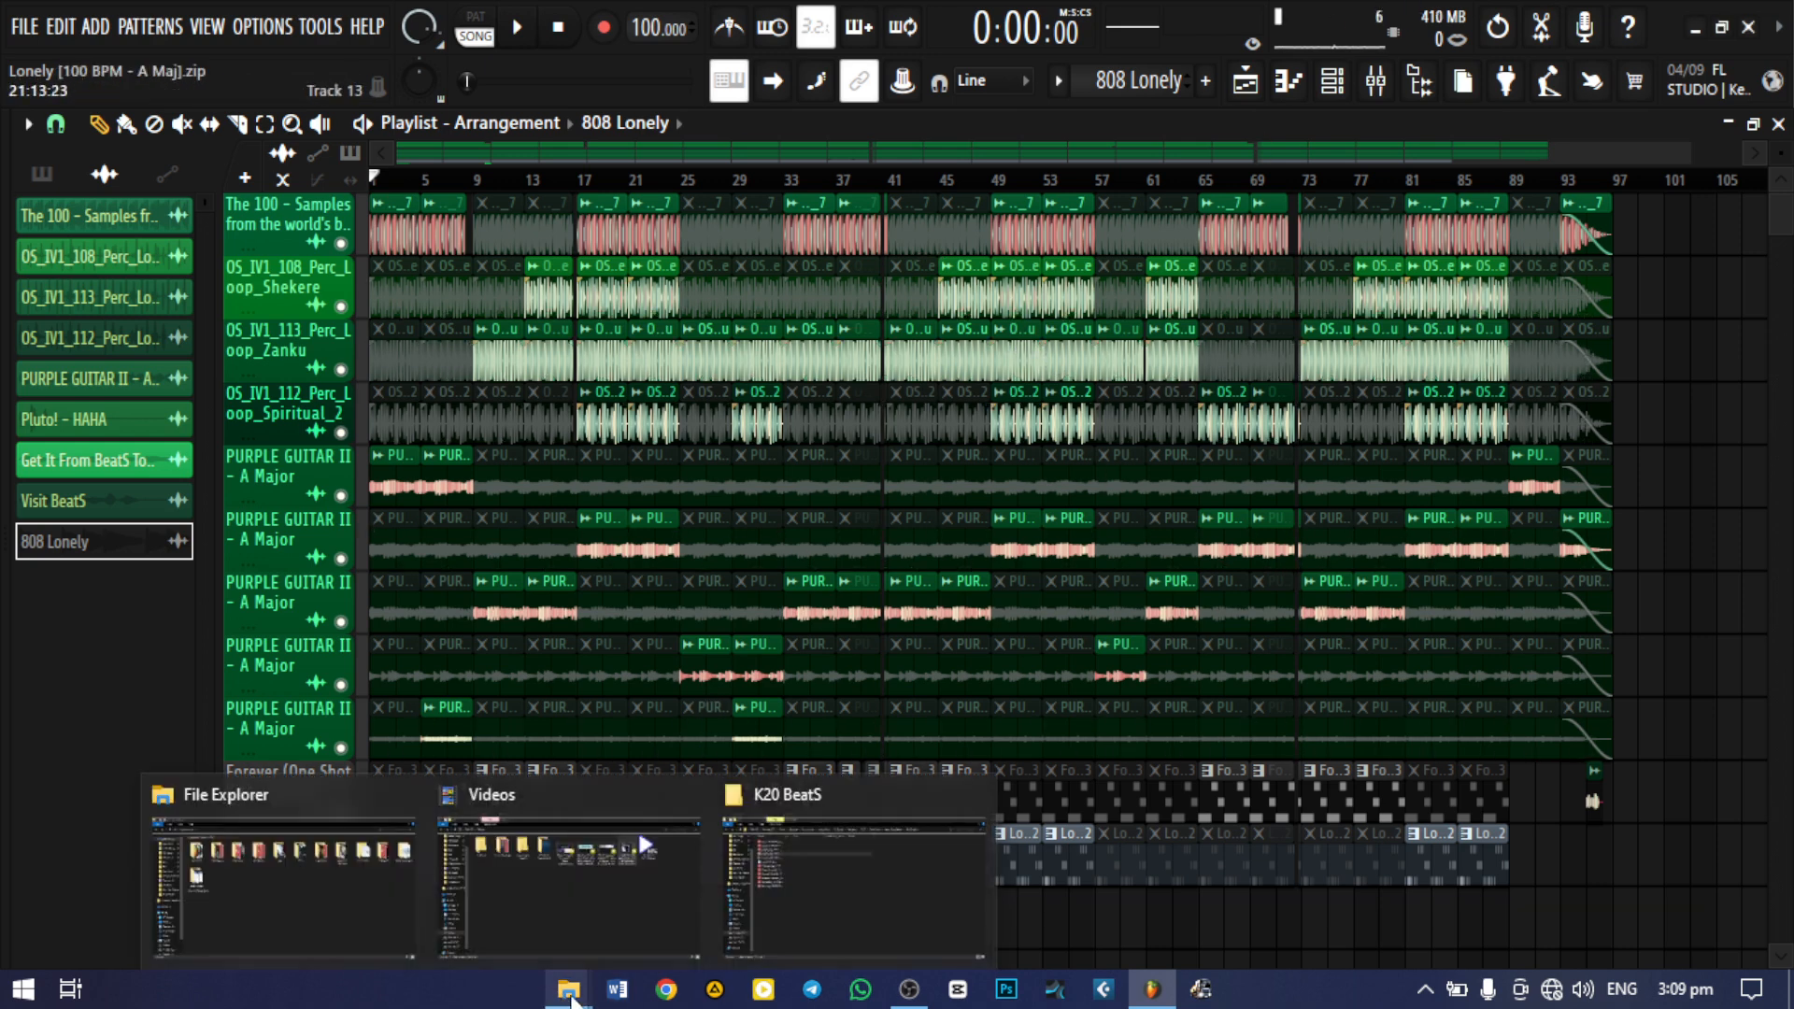
left_click(693, 793)
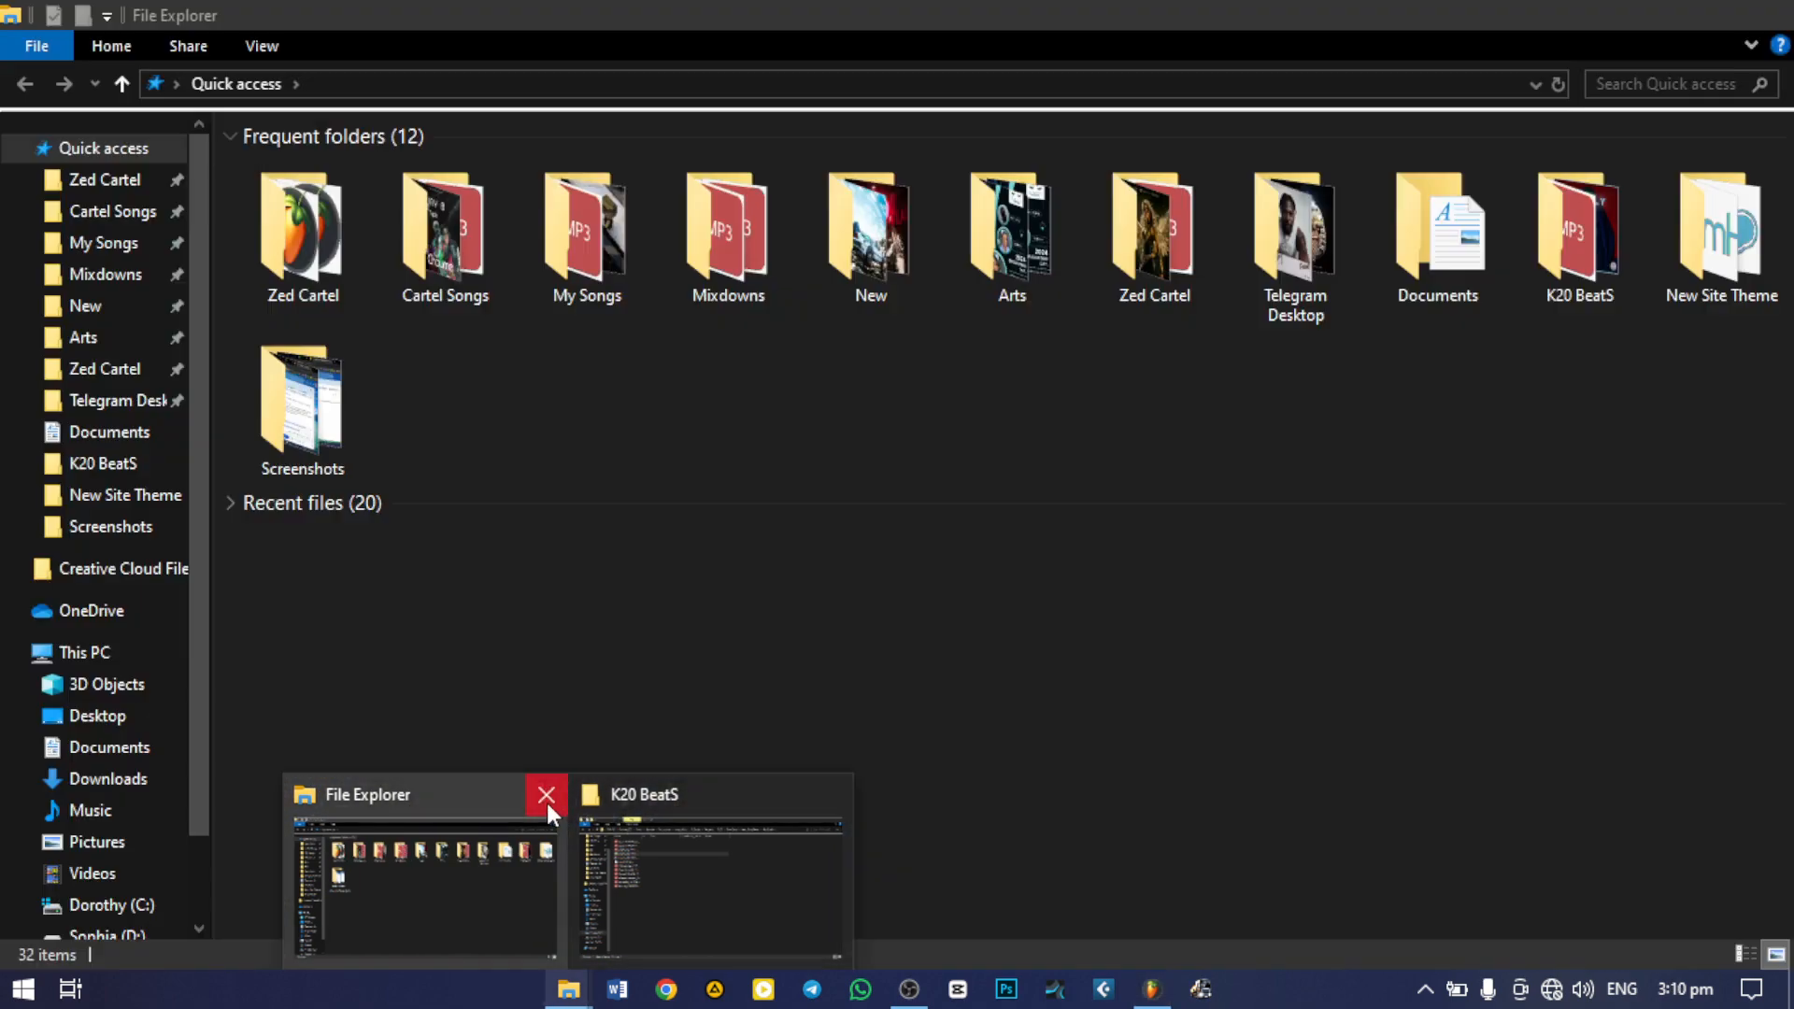
left_click(543, 797)
left_click(592, 907)
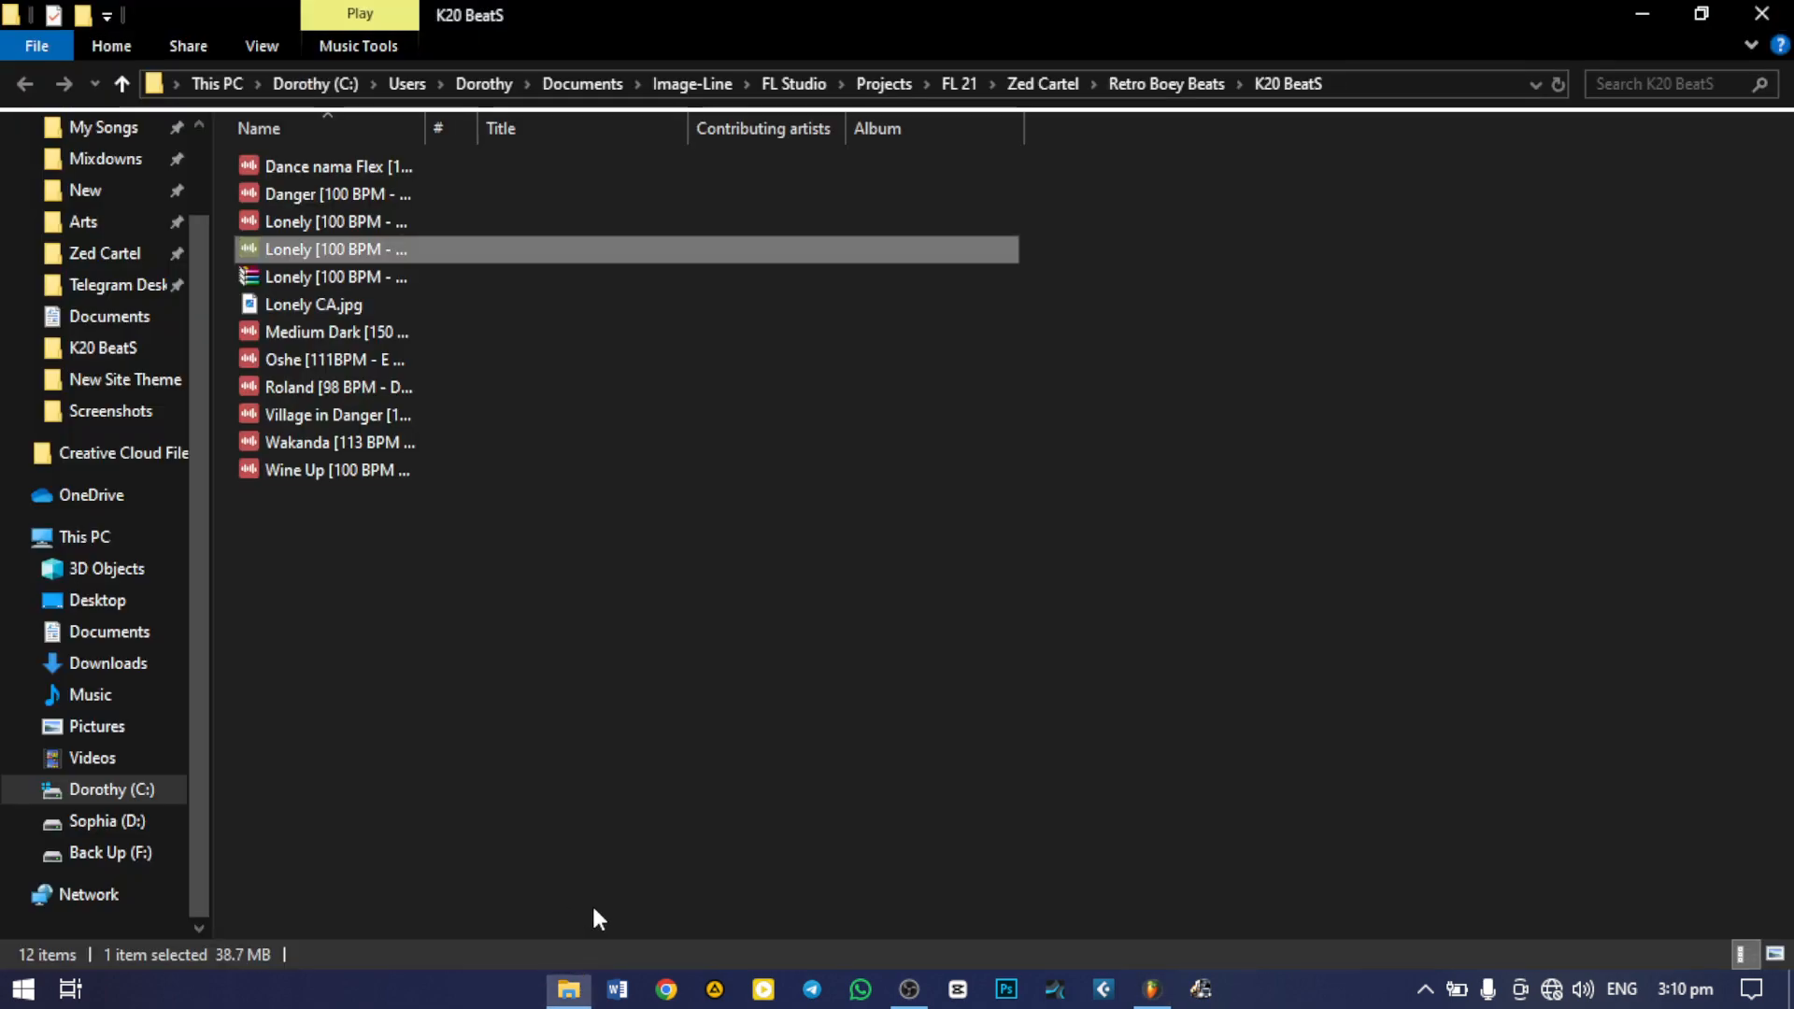
left_click(295, 277)
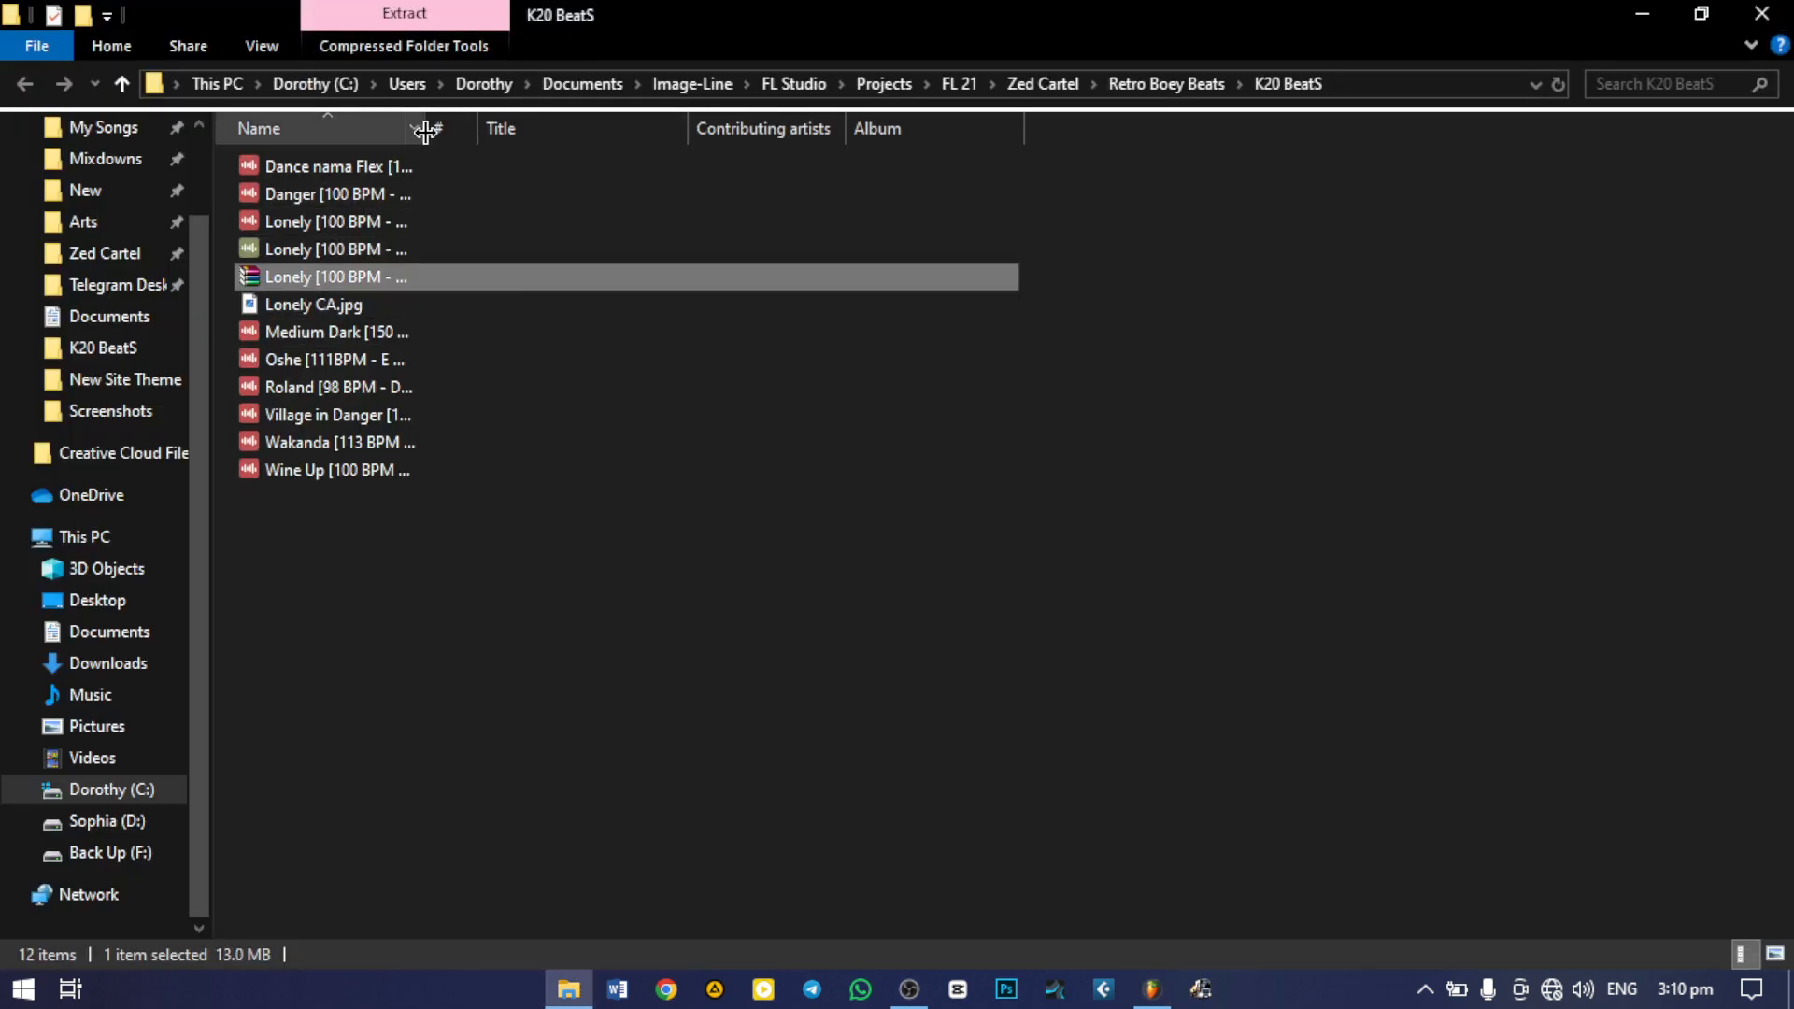
left_click_drag(423, 131, 924, 130)
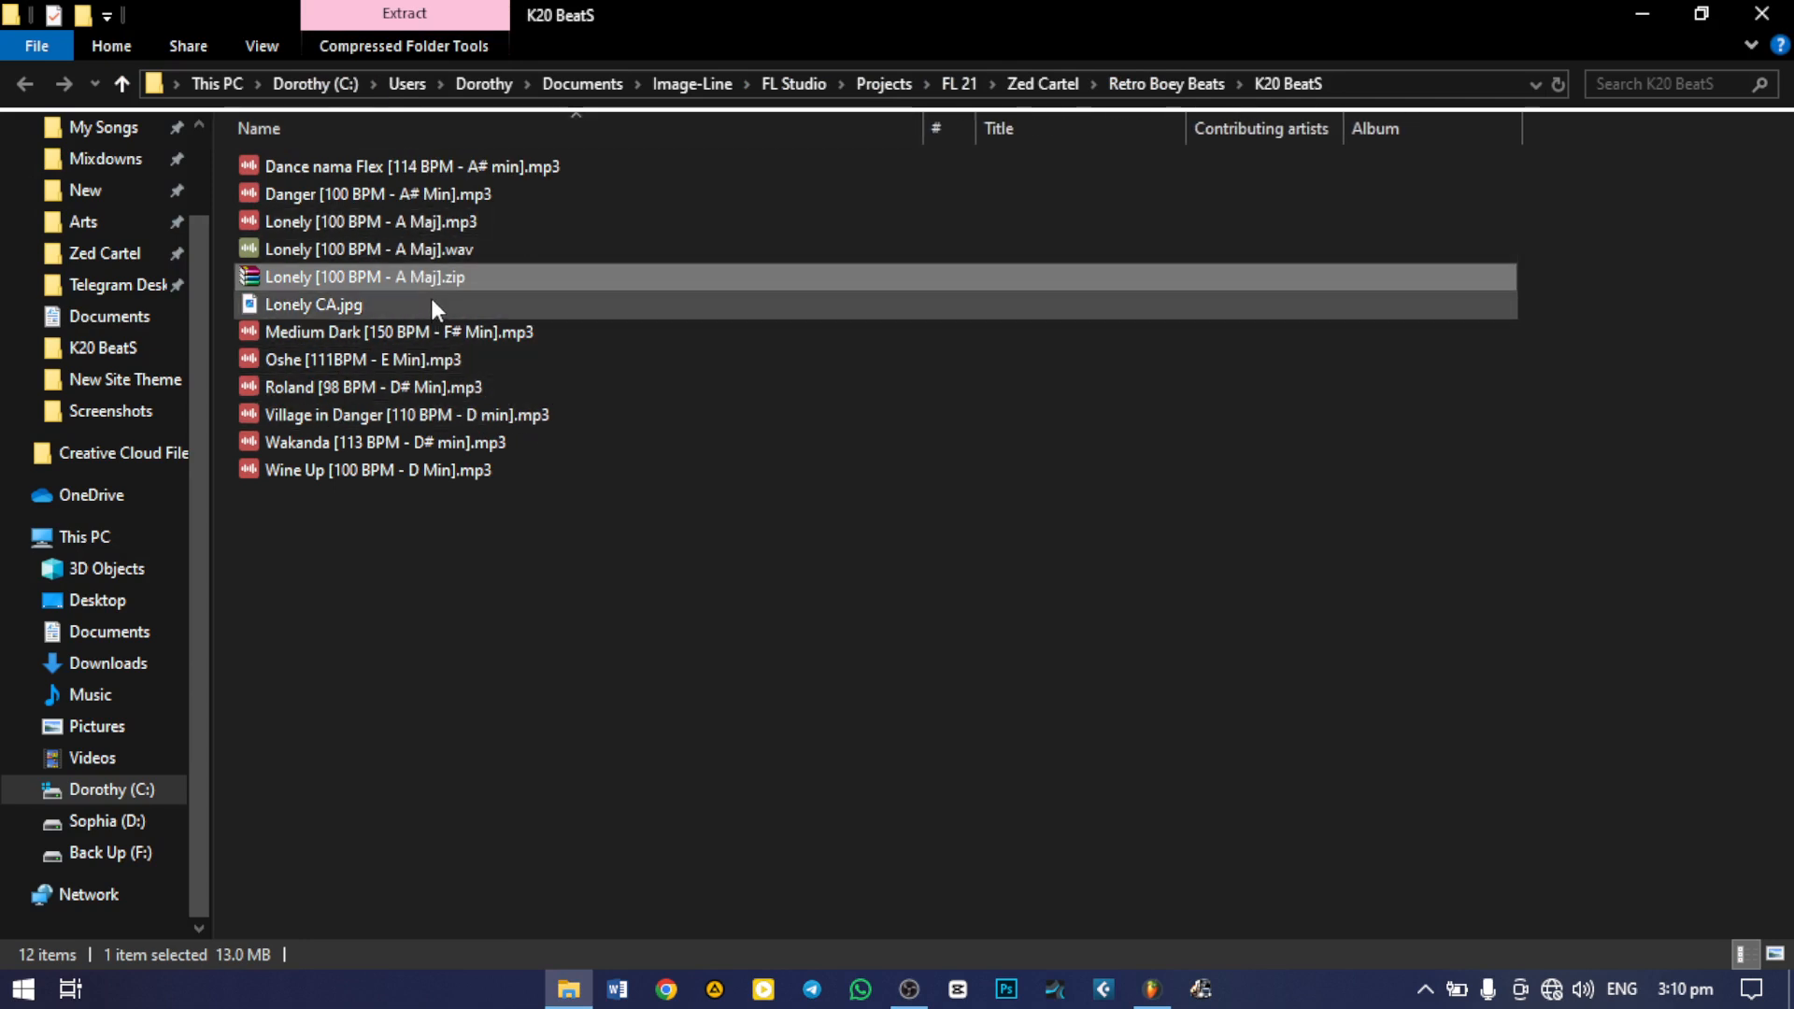
Examine the Lonely MP3, WAV, zip and "Lonely CA.jpg" files individually and as a group, and clear the selection
left_click(374, 221)
left_click(378, 251)
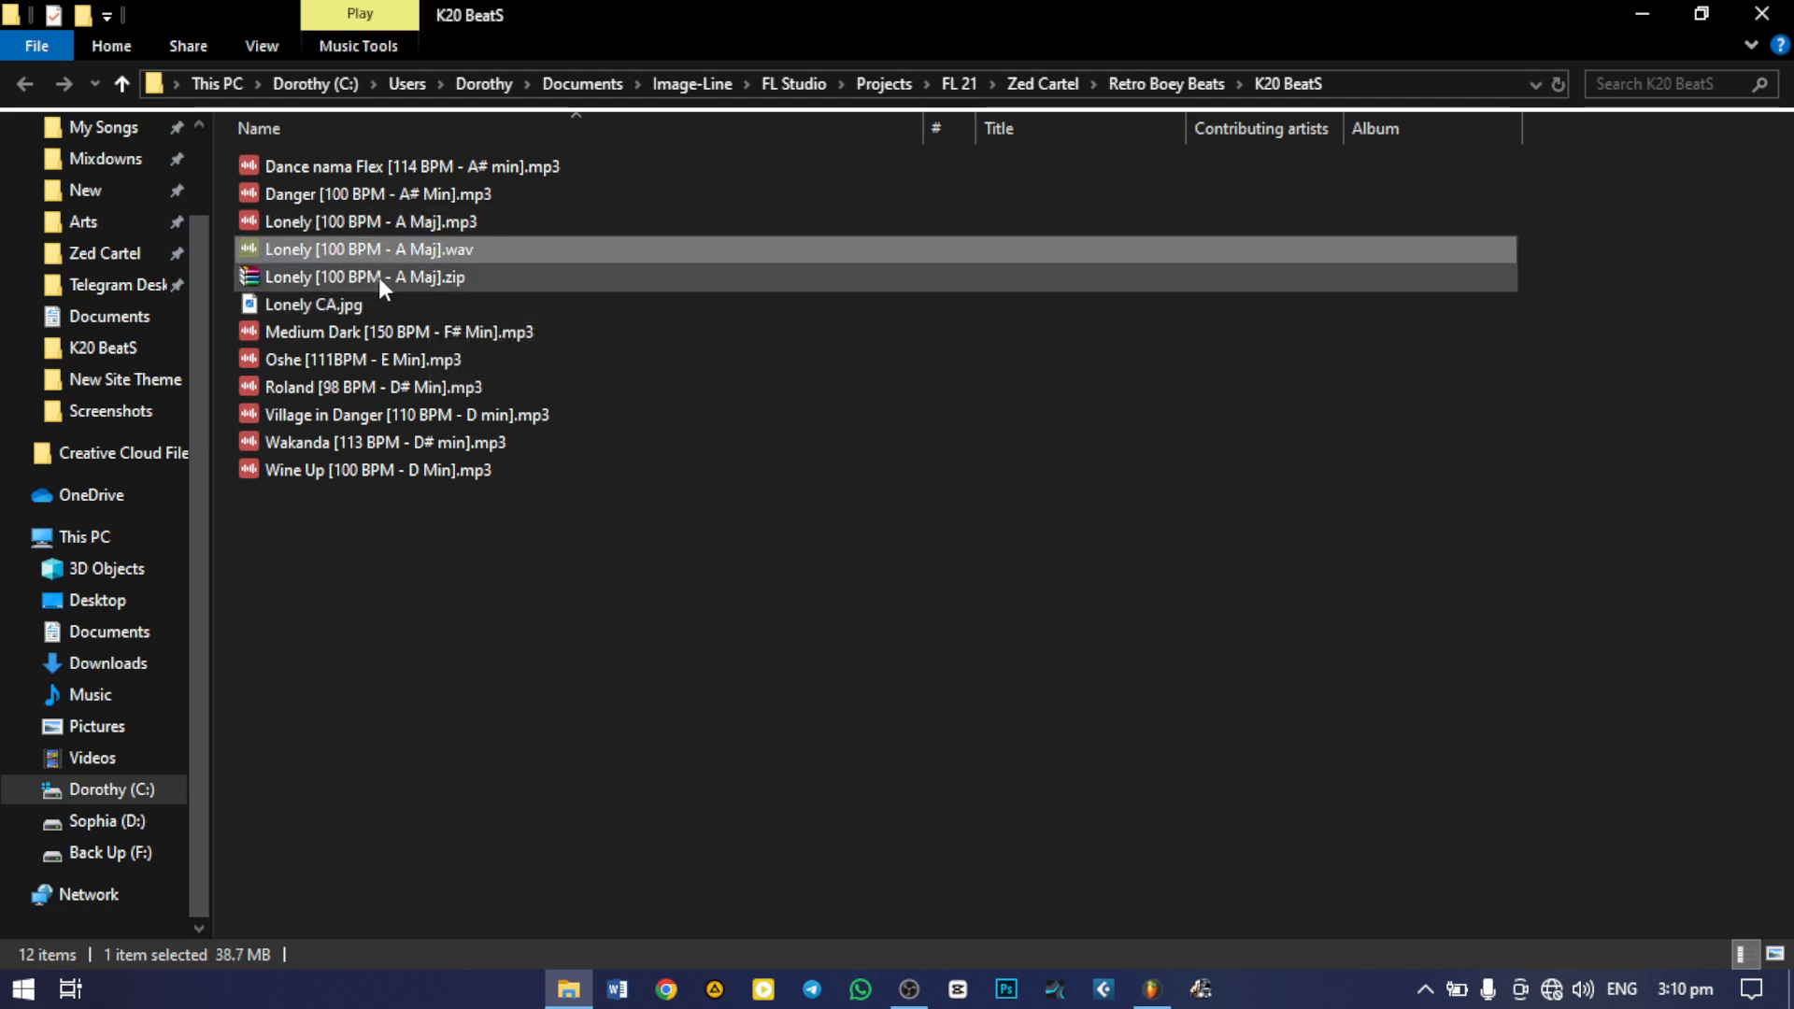
left_click(379, 278)
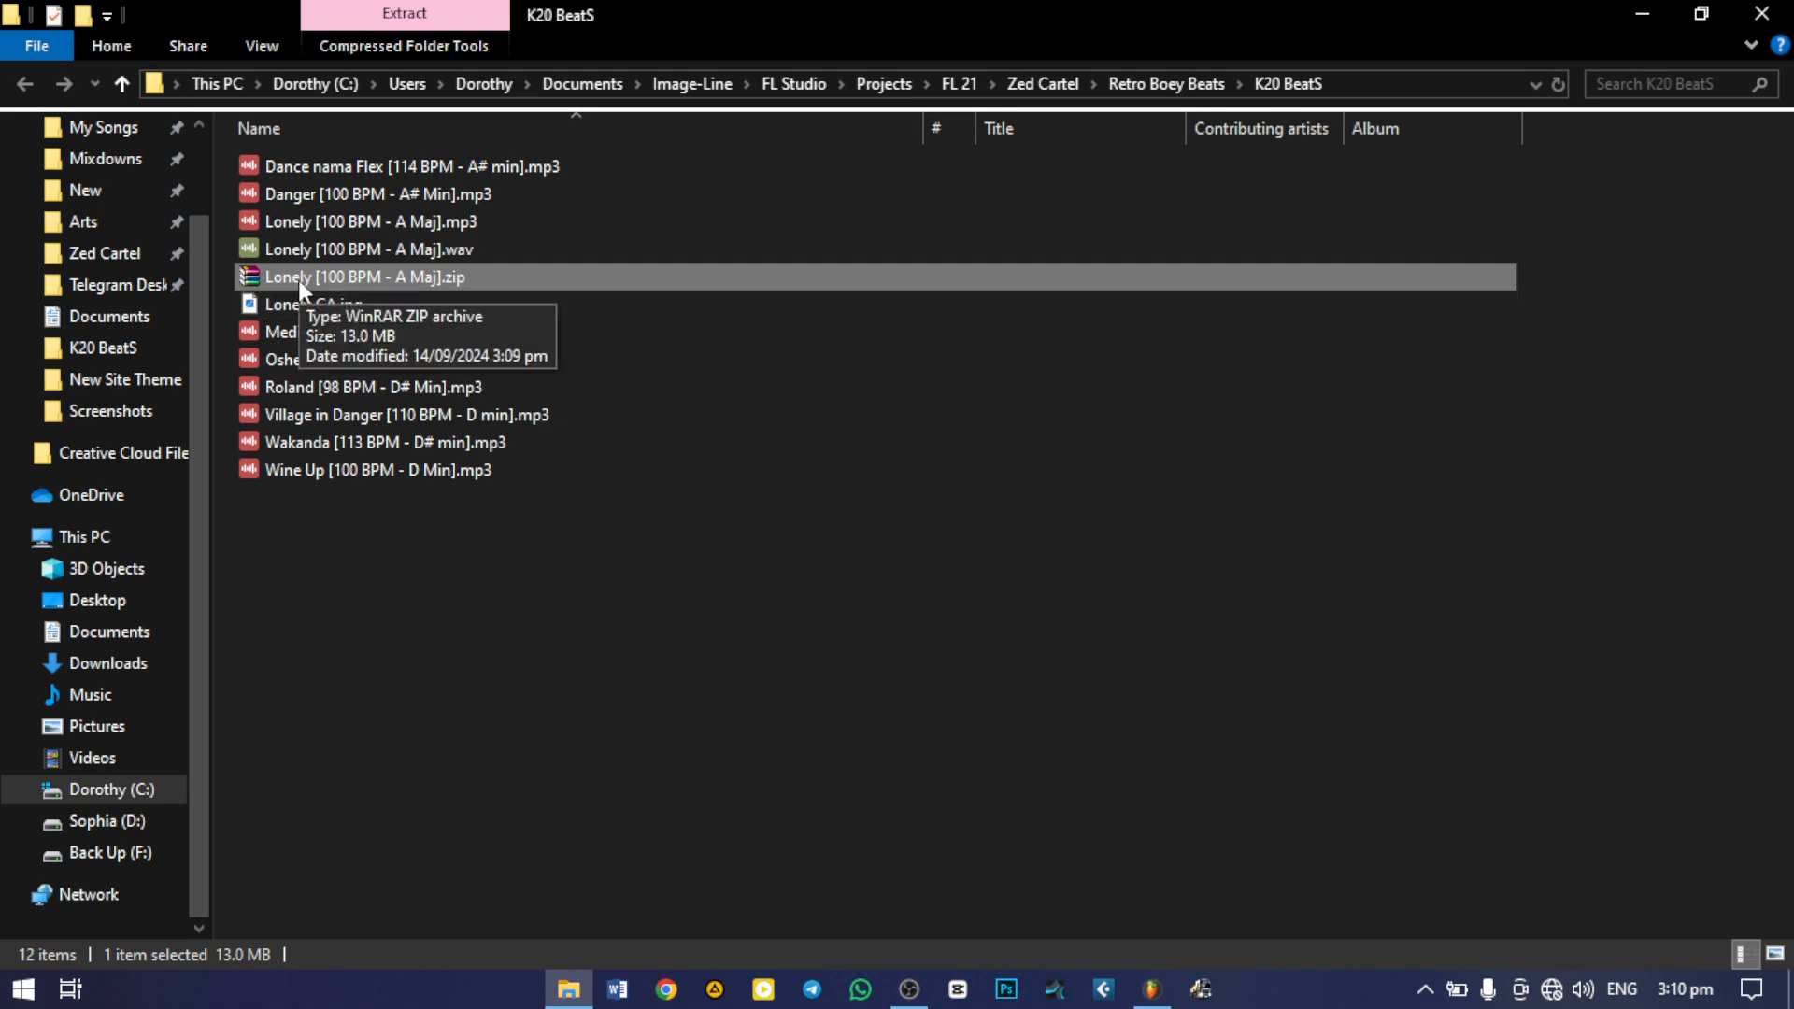
left_click(313, 301)
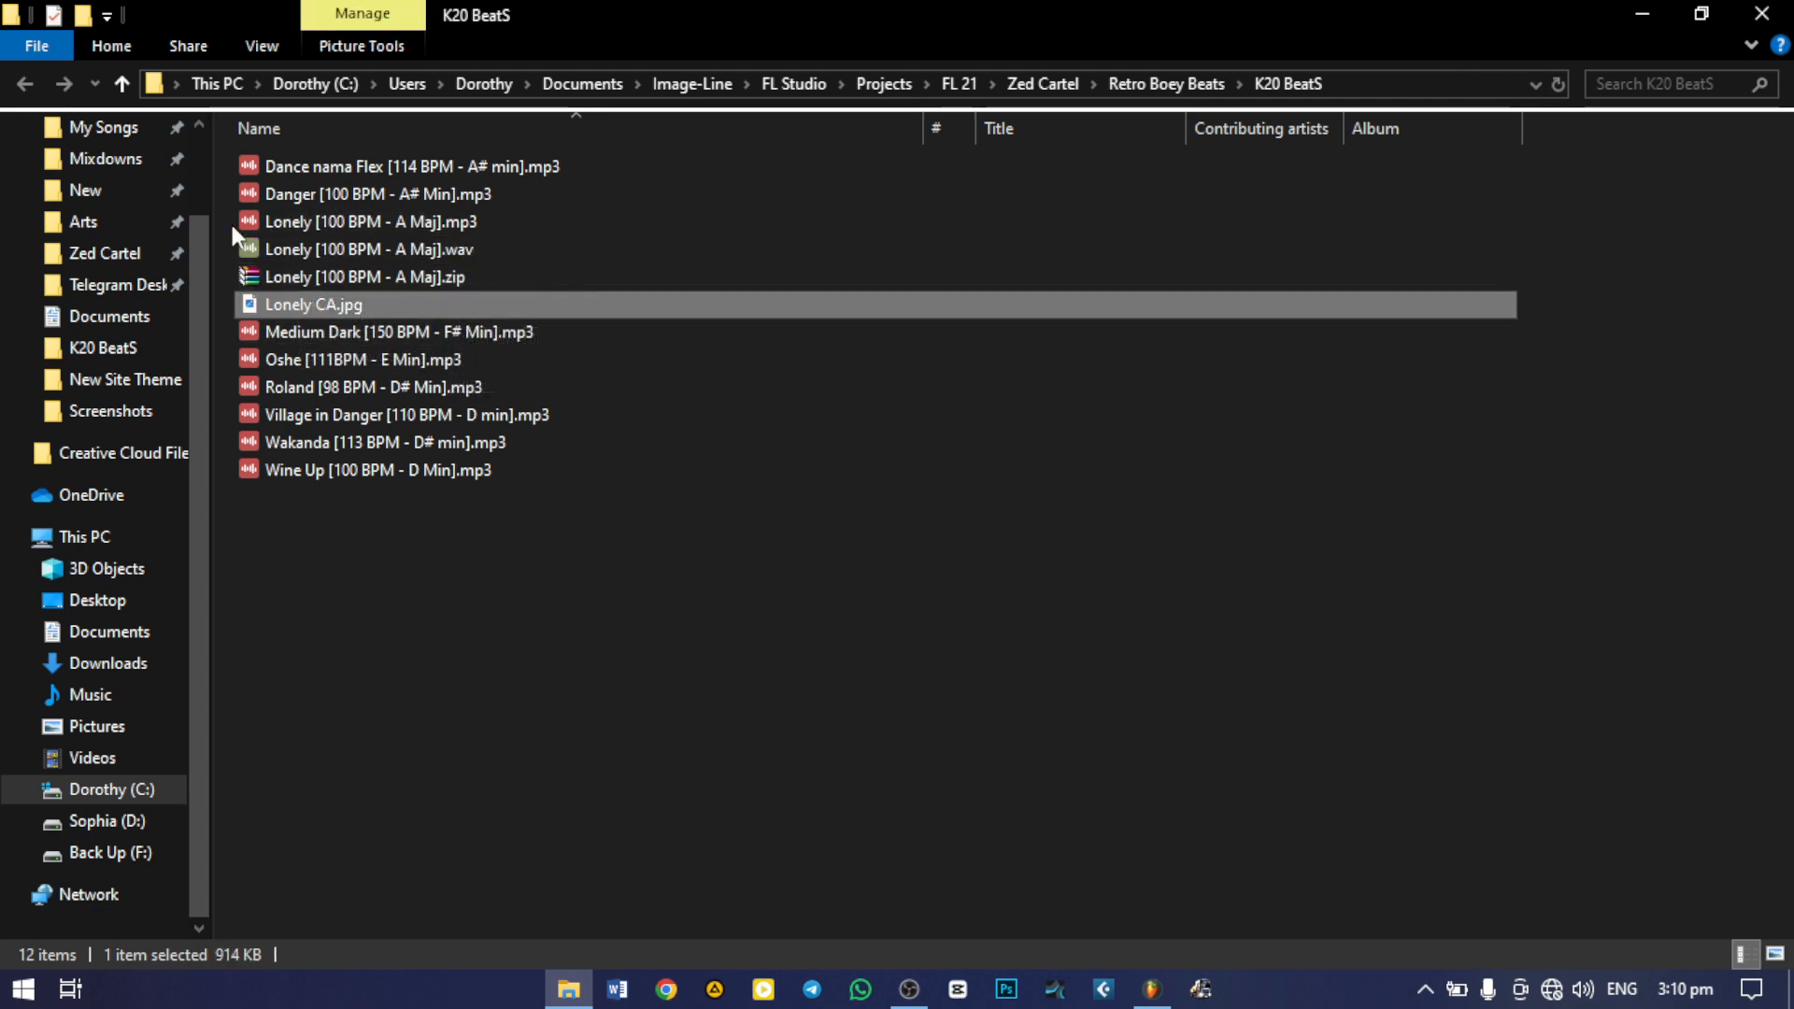
left_click_drag(228, 219, 307, 305)
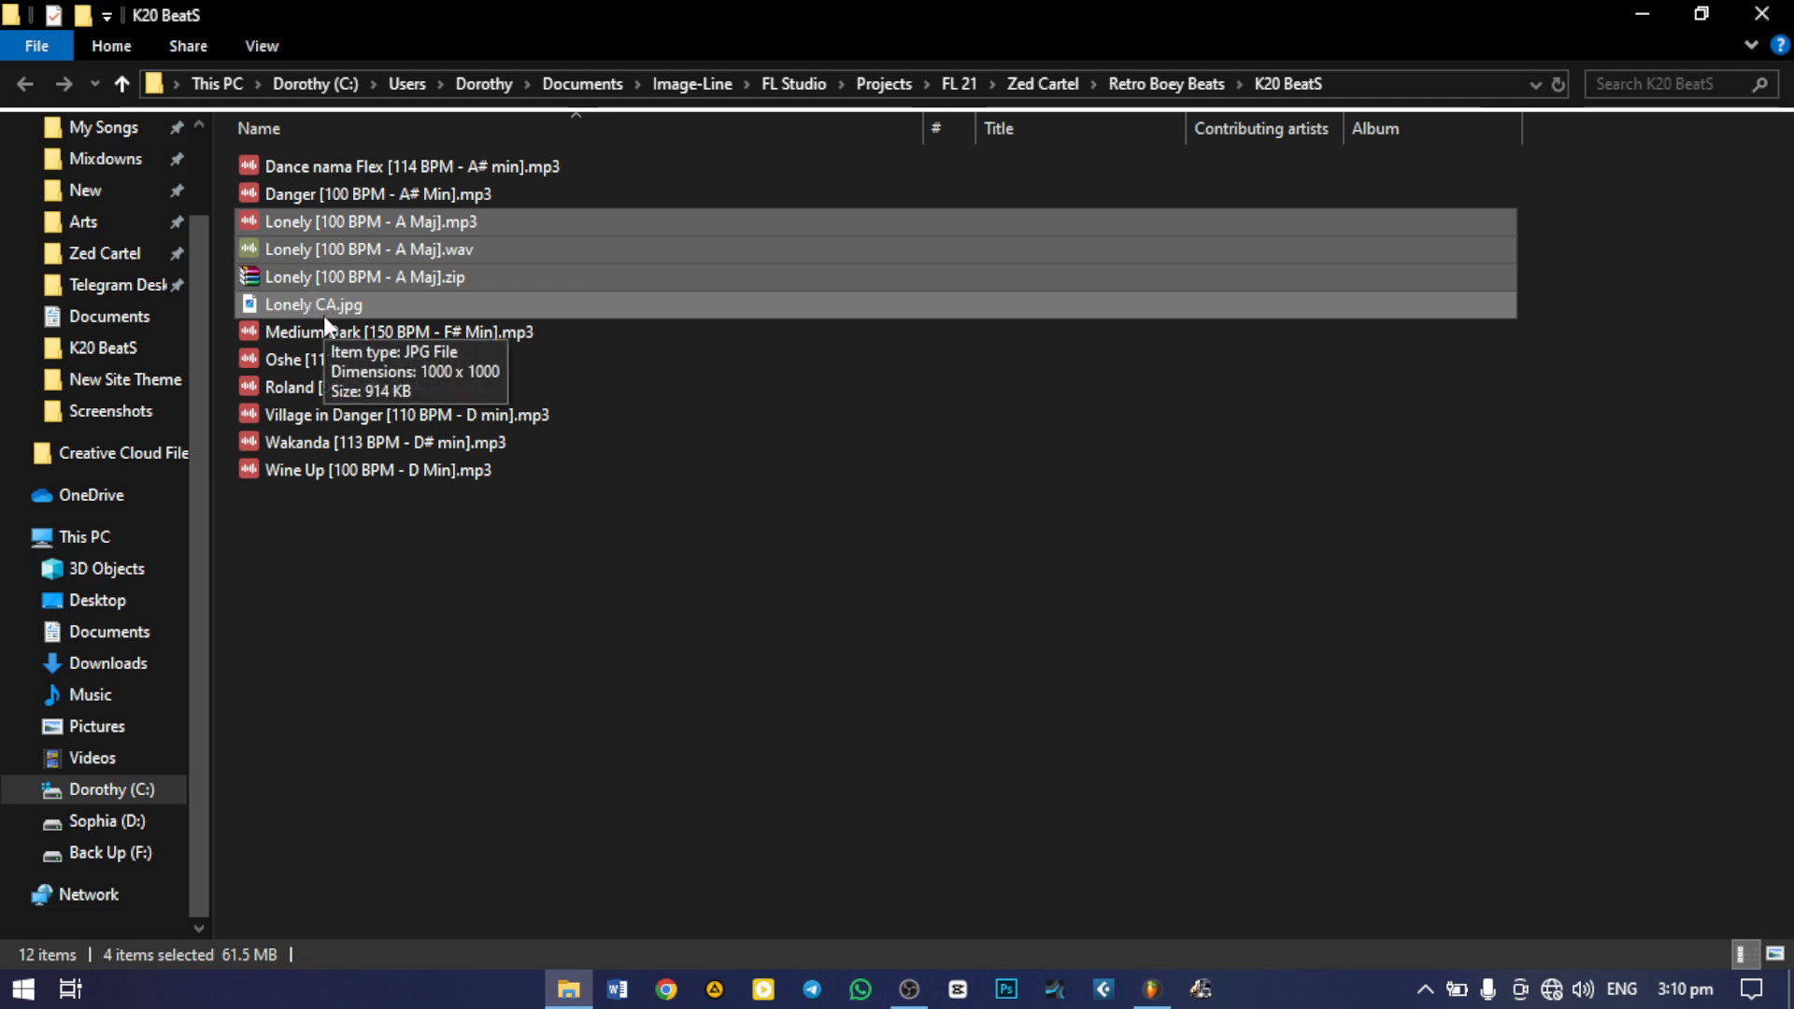
left_click(365, 220)
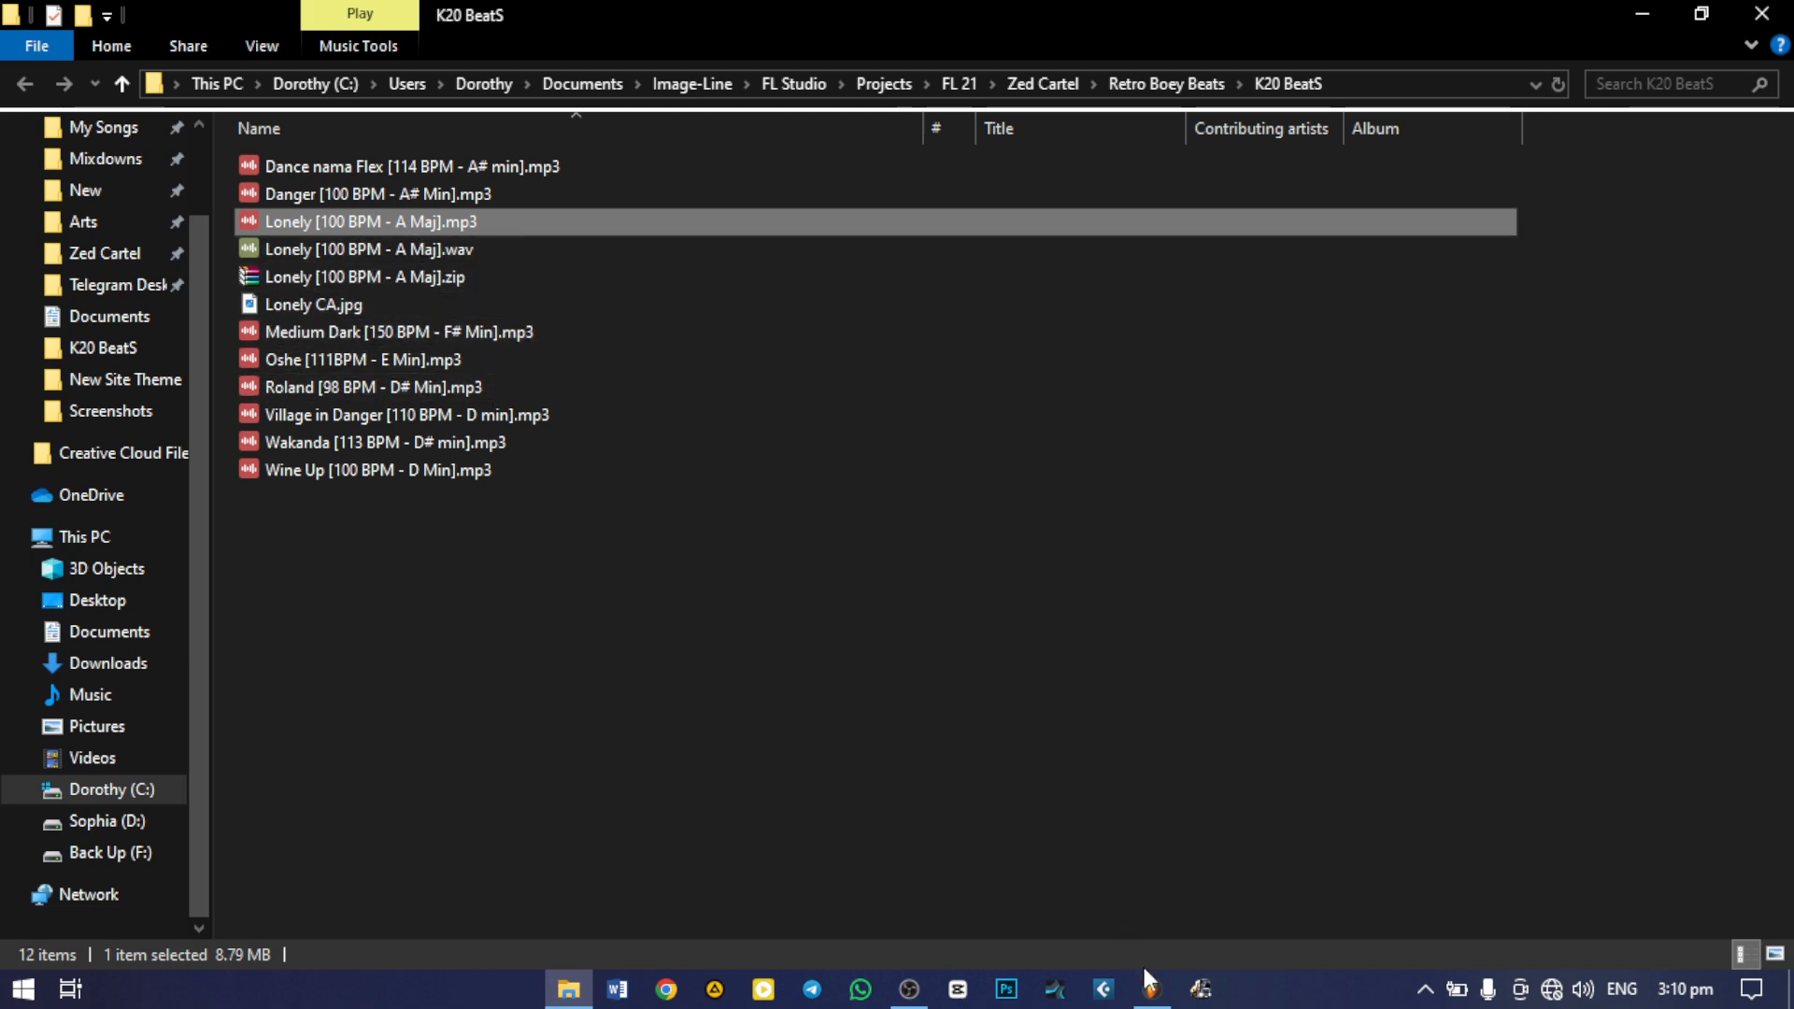
mouse_move(1150, 998)
left_click(1076, 684)
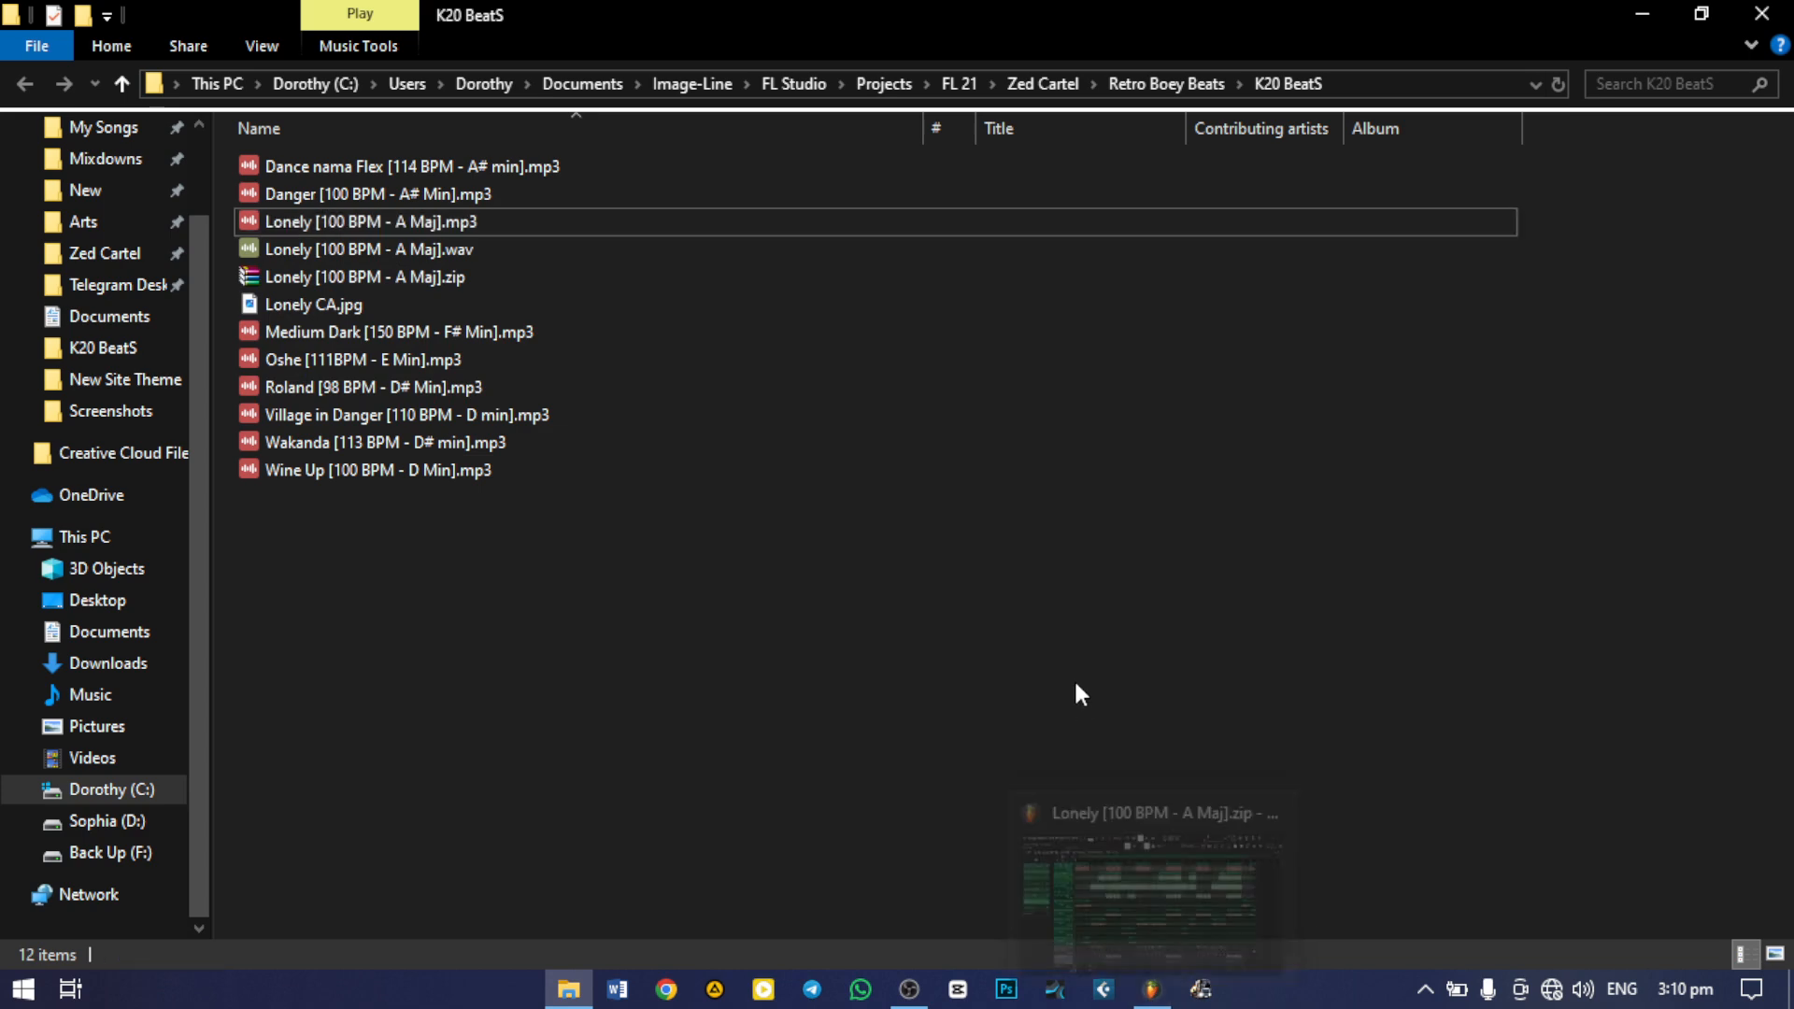